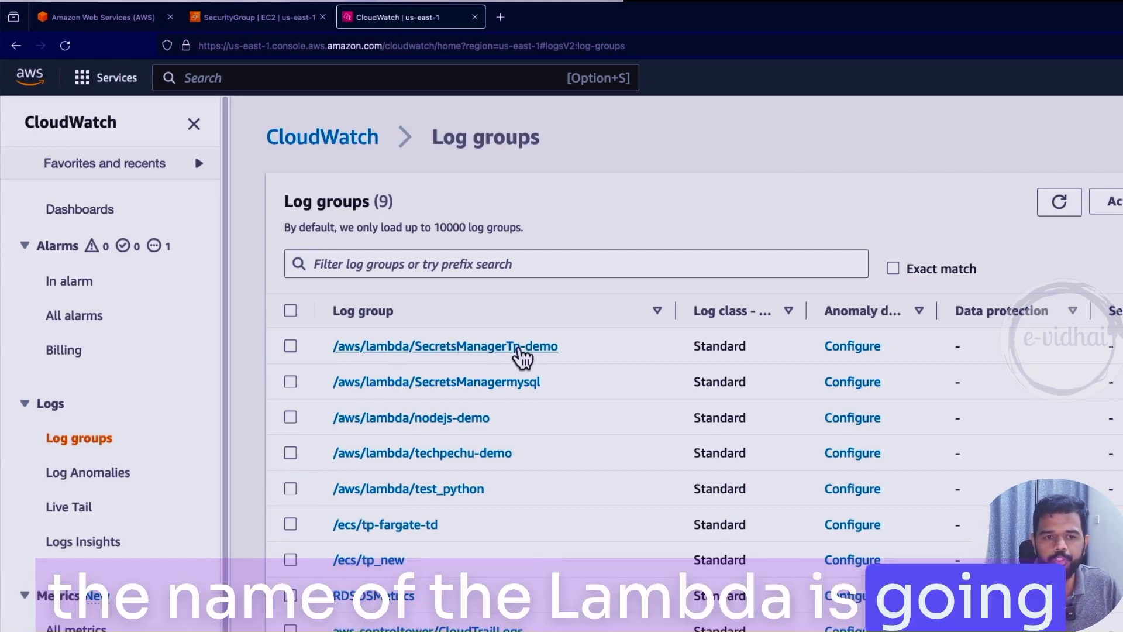
Step: Open the 2021/01/16 log stream of the /aws/lambda/SecretsManagerTp-demo log group to view its log events
left_click_drag(561, 346, 458, 340)
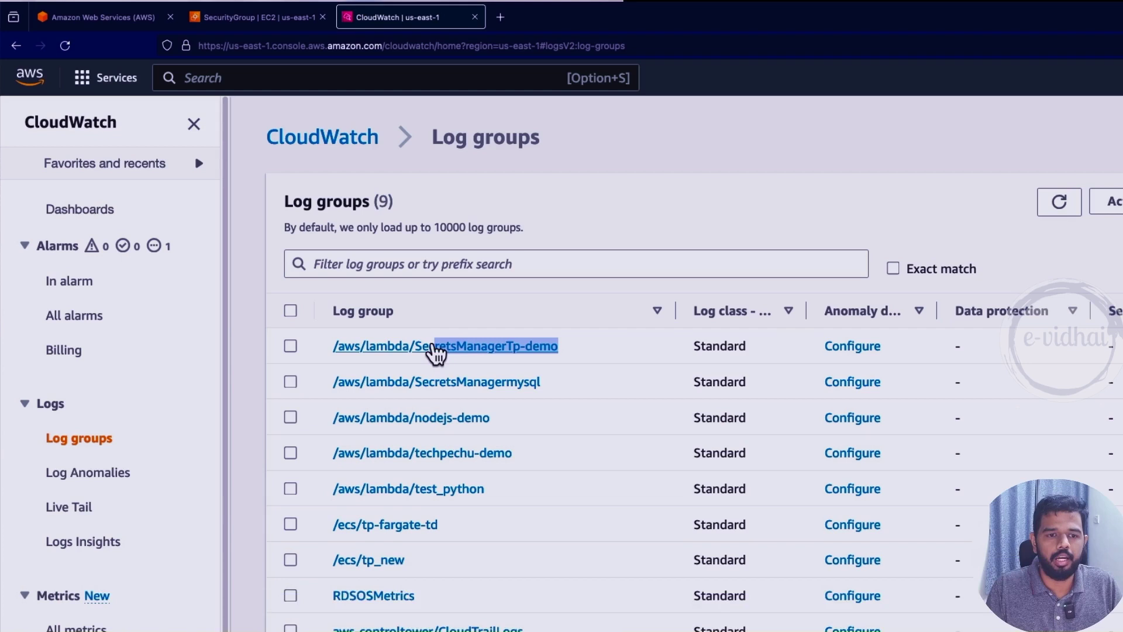
left_click(436, 350)
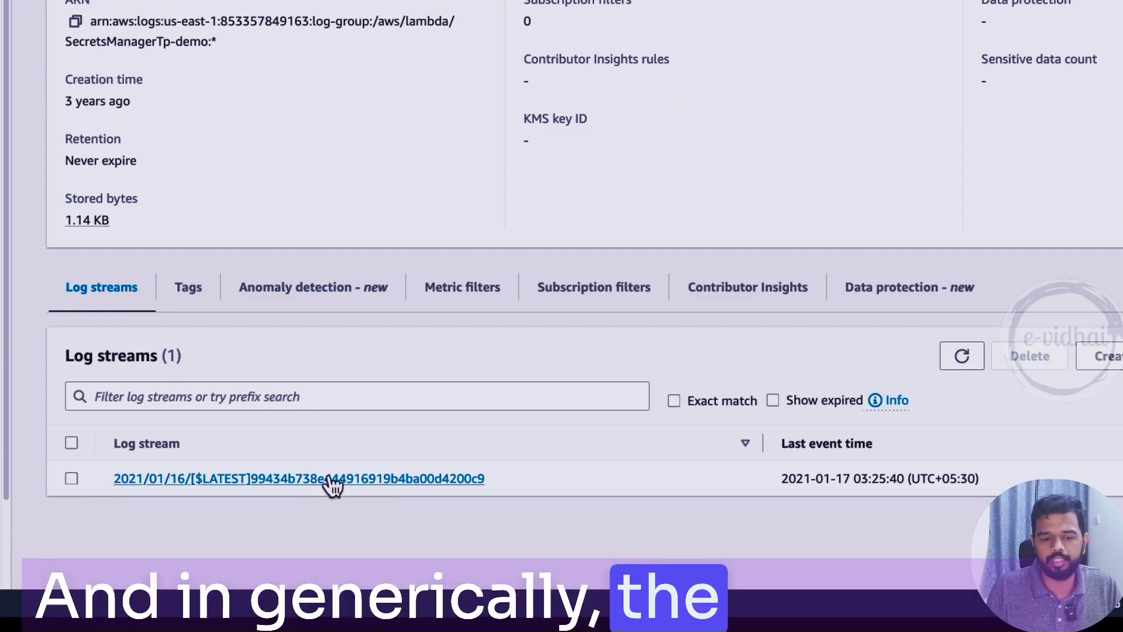
left_click(334, 478)
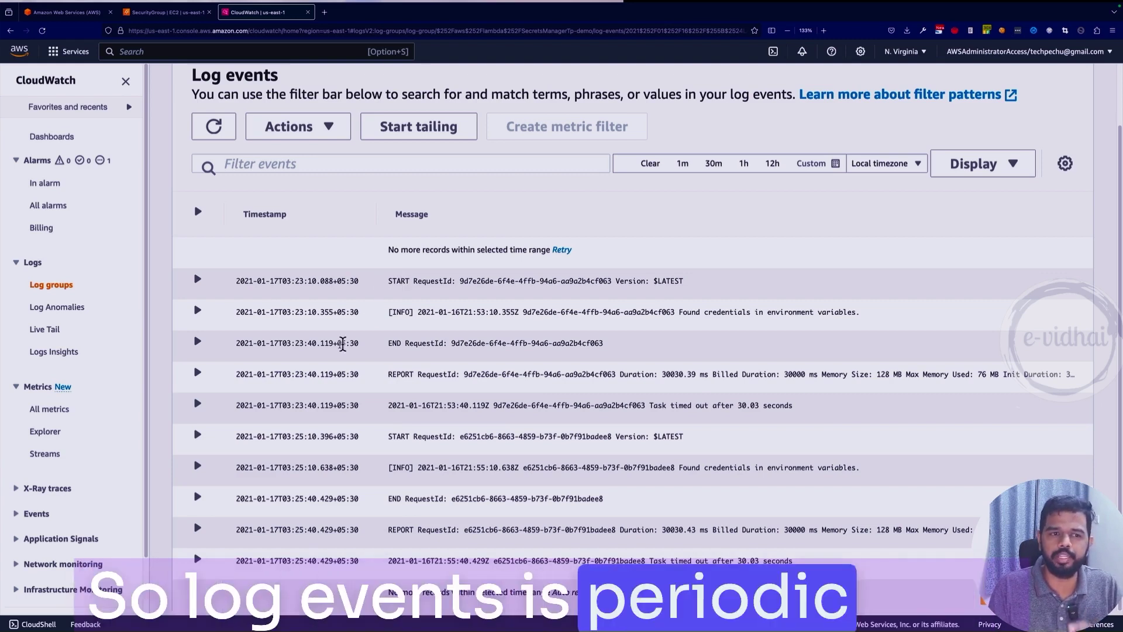
Step: Return to the log groups, reopen the SecretsManagerTp-demo log stream and expand its first REPORT event to read the details
left_click(64, 288)
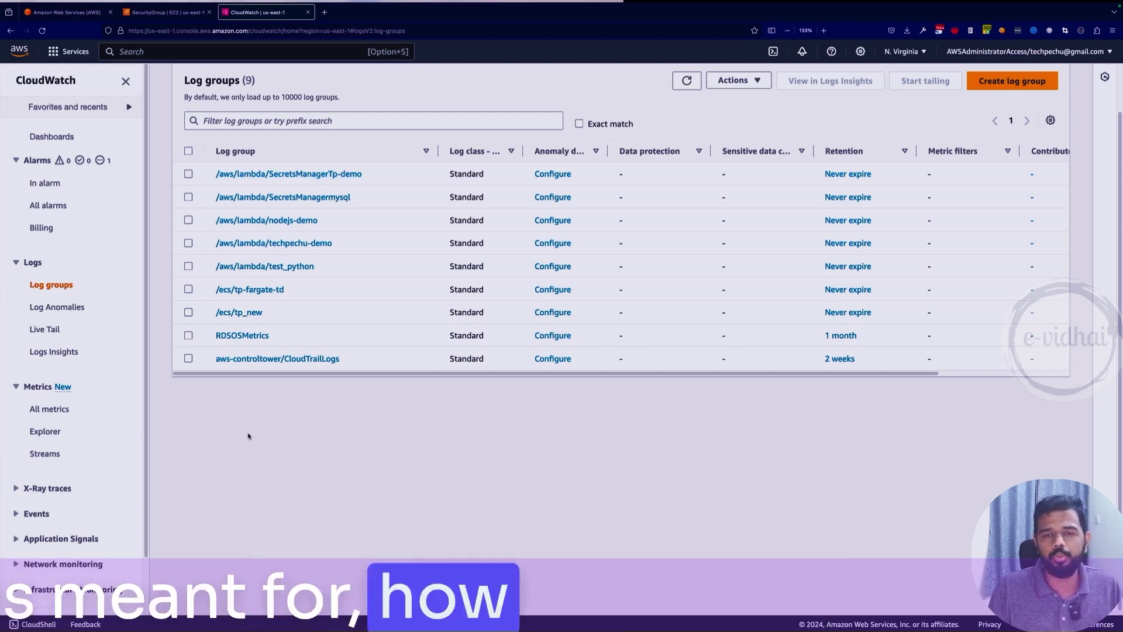
left_click(291, 173)
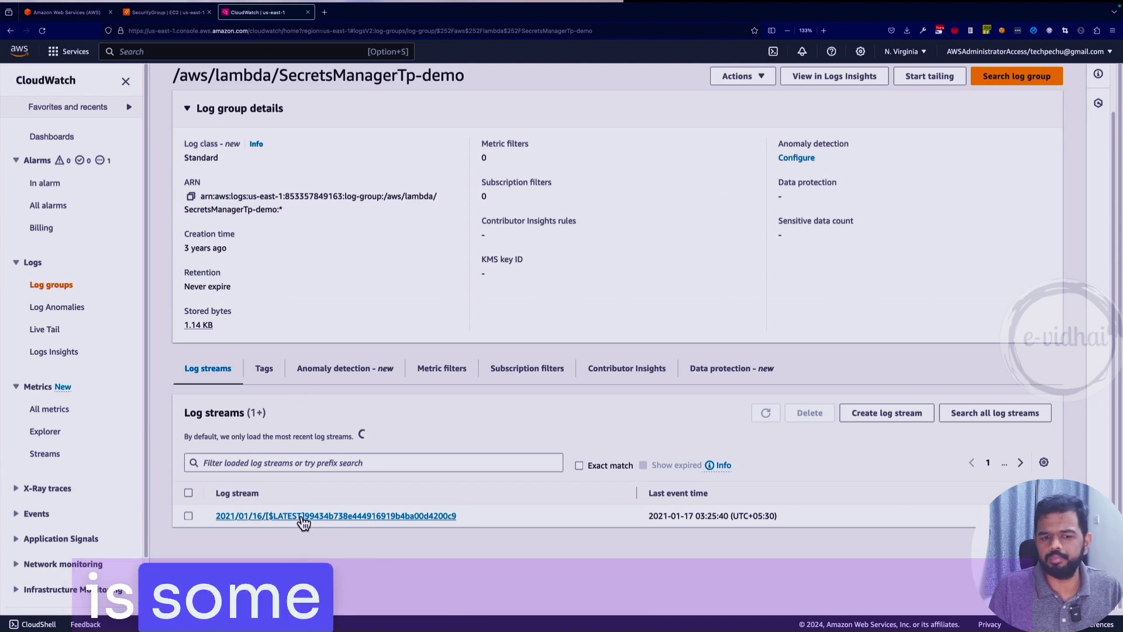
left_click(308, 494)
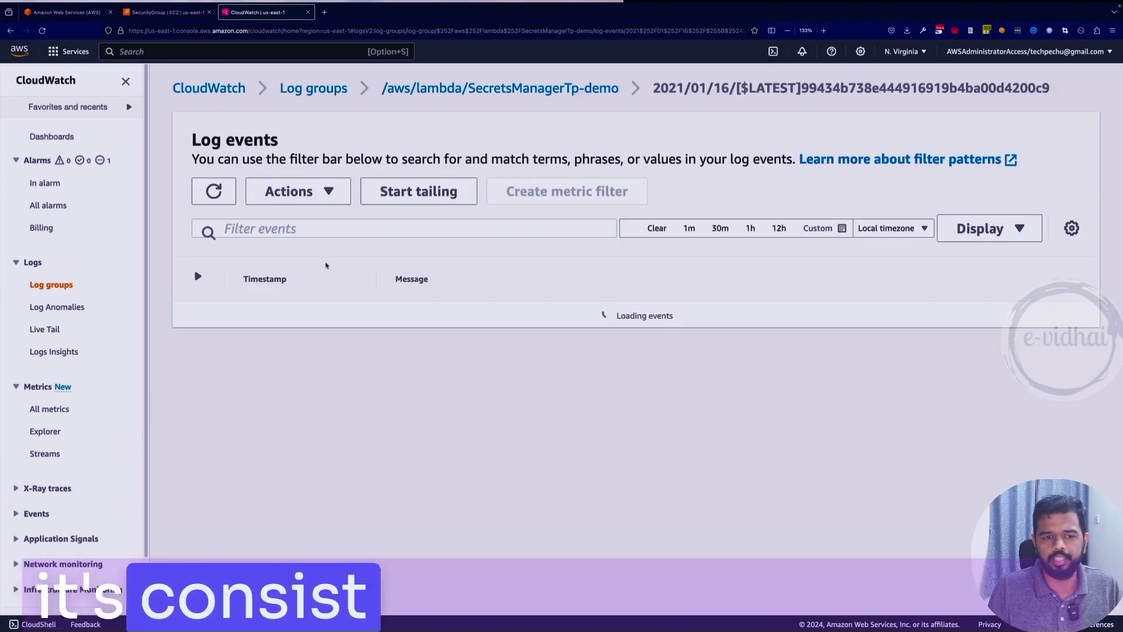
left_click(197, 374)
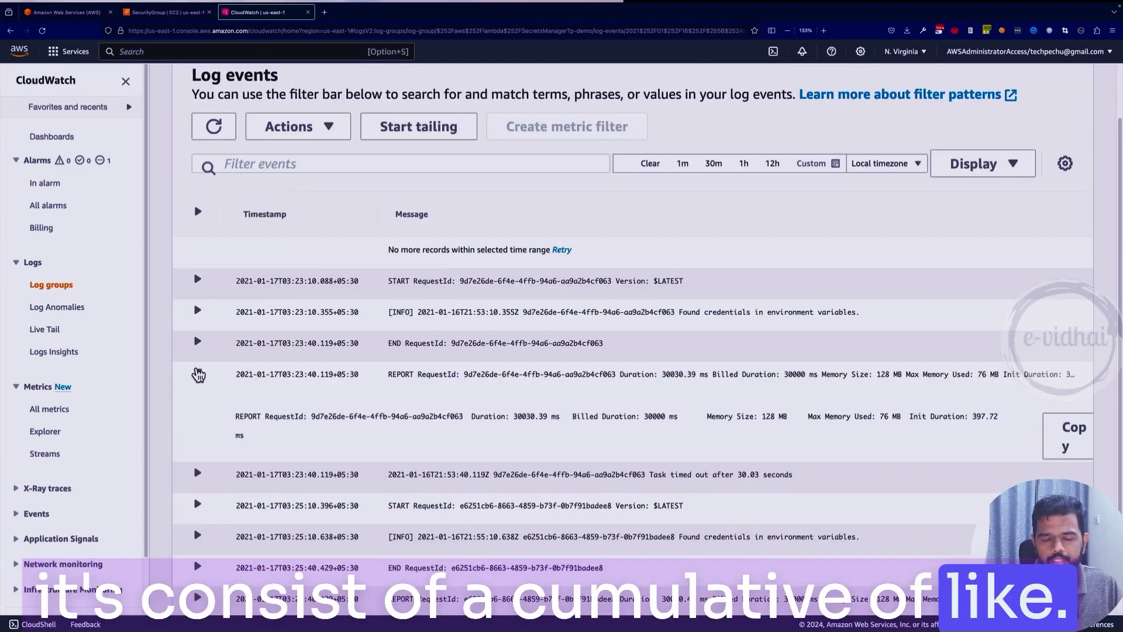
scroll(281, 248, "down", 2)
scroll(219, 231, "up", 3)
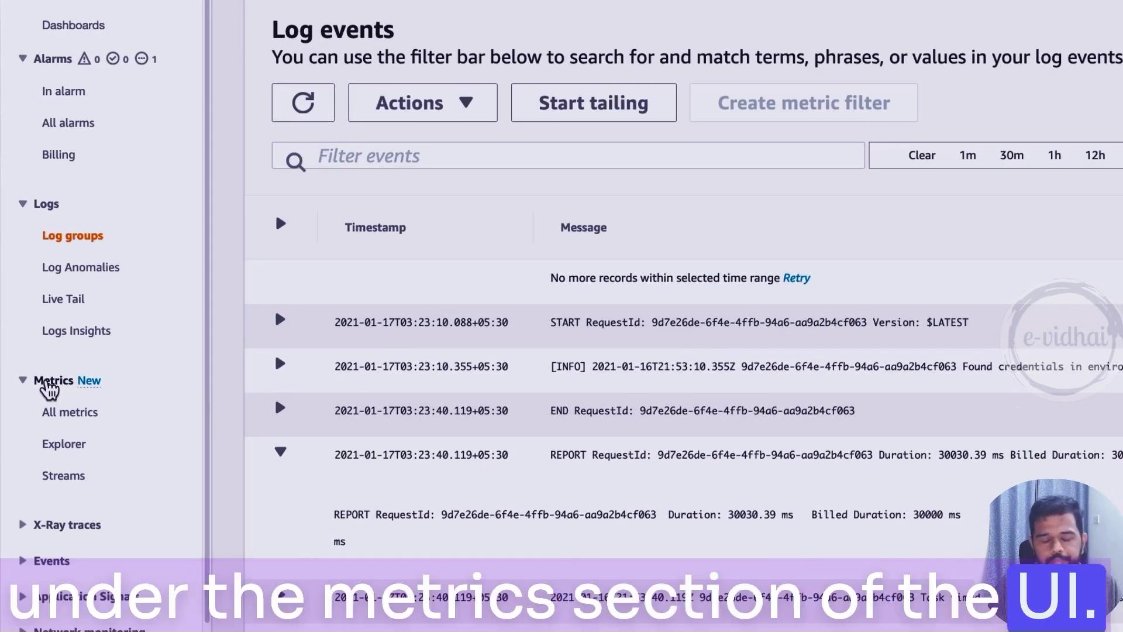
Step: Add the DNSQueries metric from the Route 53 Hosted Zone Metrics to the graph
left_click(71, 414)
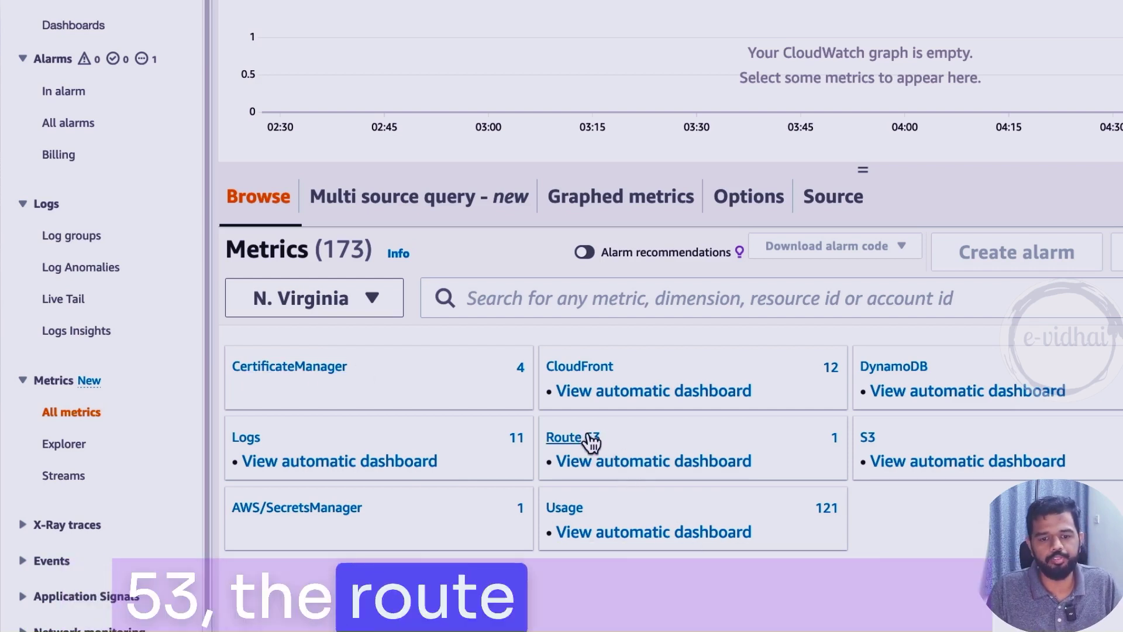
left_click(583, 440)
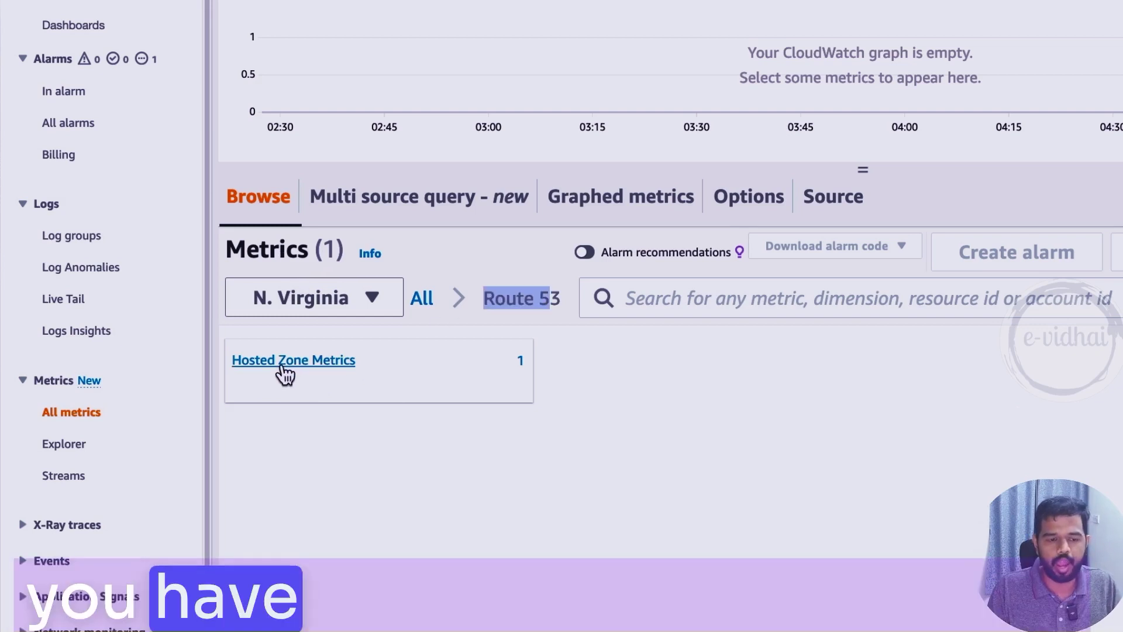
left_click(293, 364)
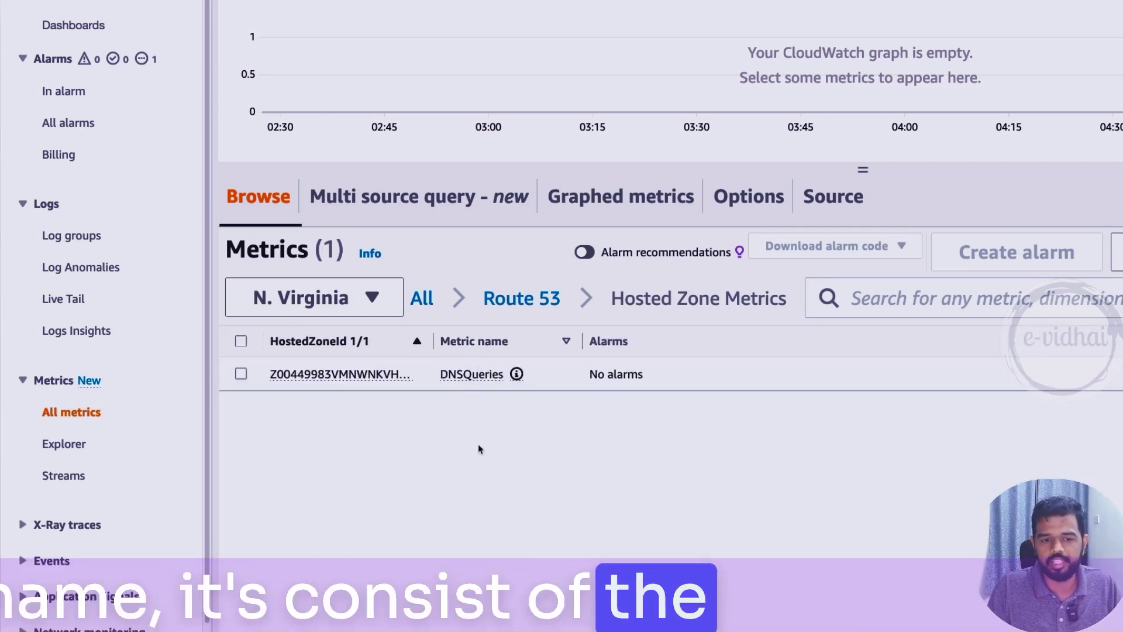
left_click(240, 374)
left_click(387, 375)
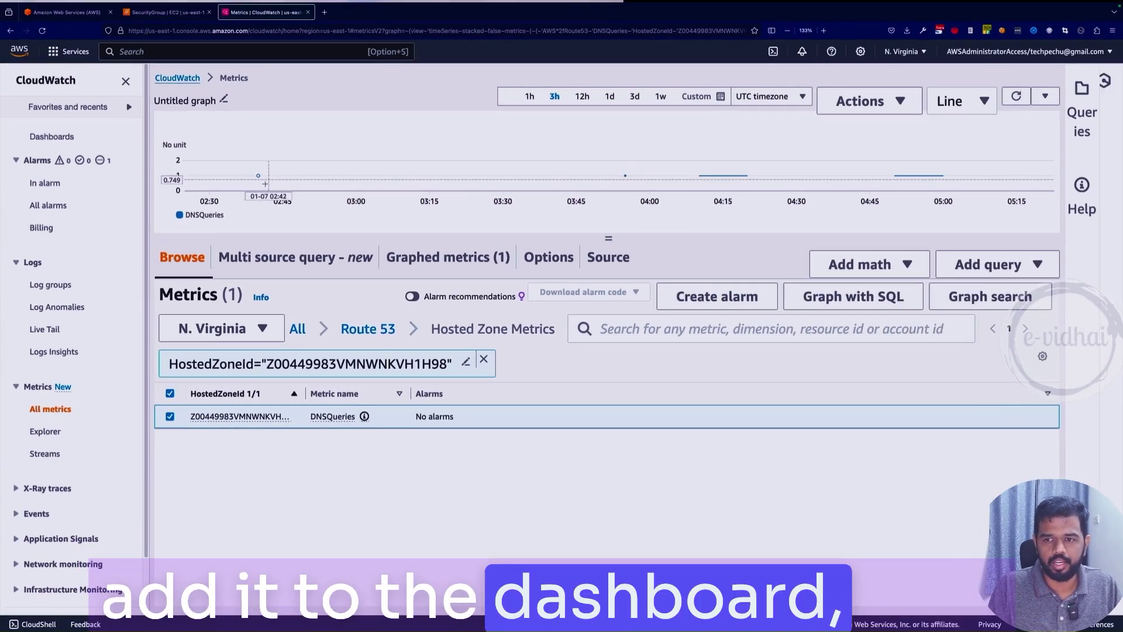
mouse_move(272, 185)
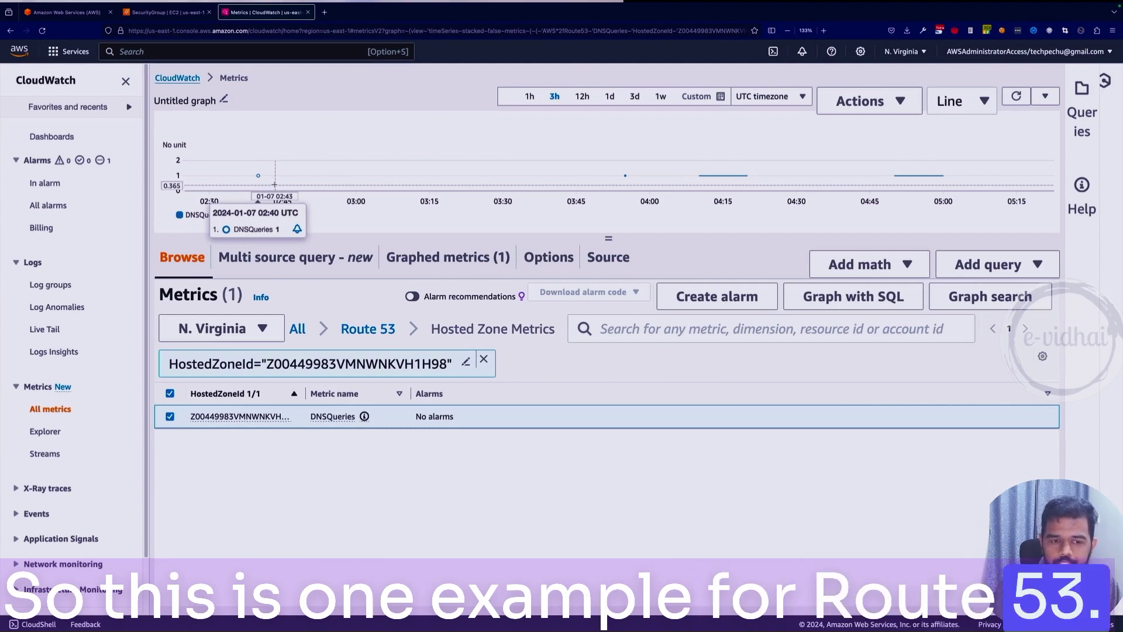
left_click(484, 358)
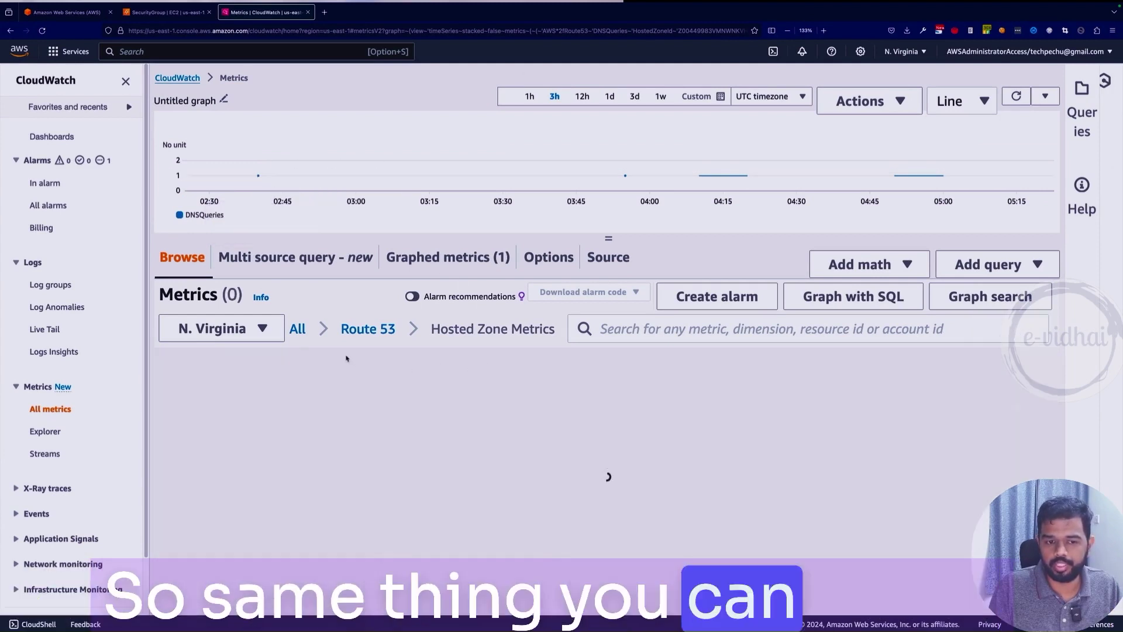
Step: Filter the CloudFront Per-Distribution Metrics to distribution E1725RQ370D5U7 and add its 5xxErrorRate metric to the graph
left_click(297, 330)
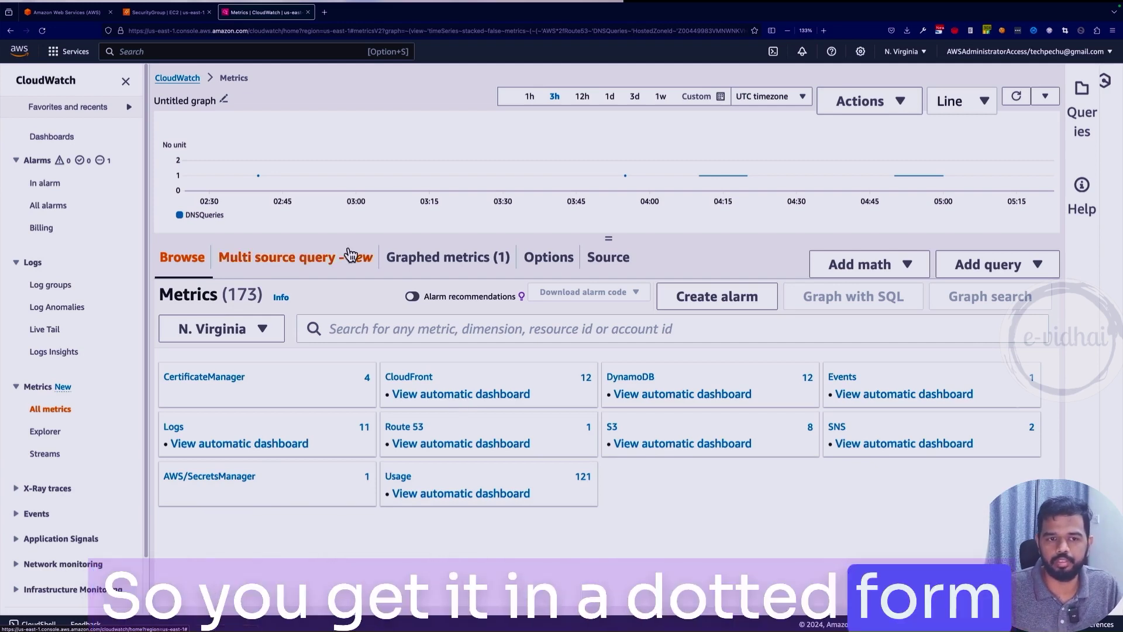
left_click(419, 379)
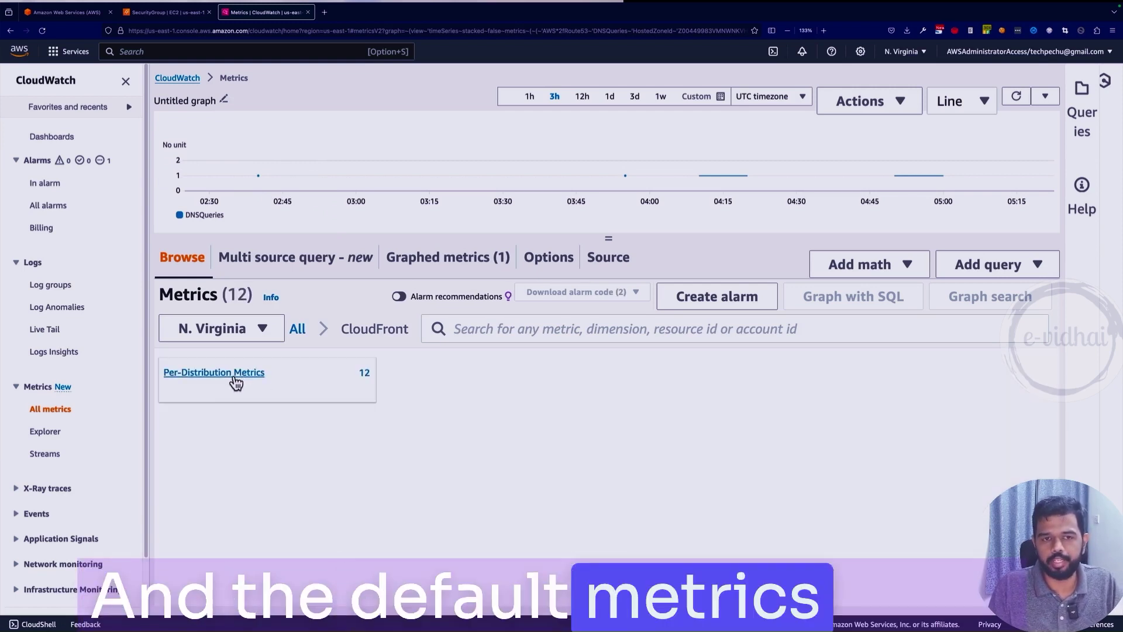
left_click(200, 379)
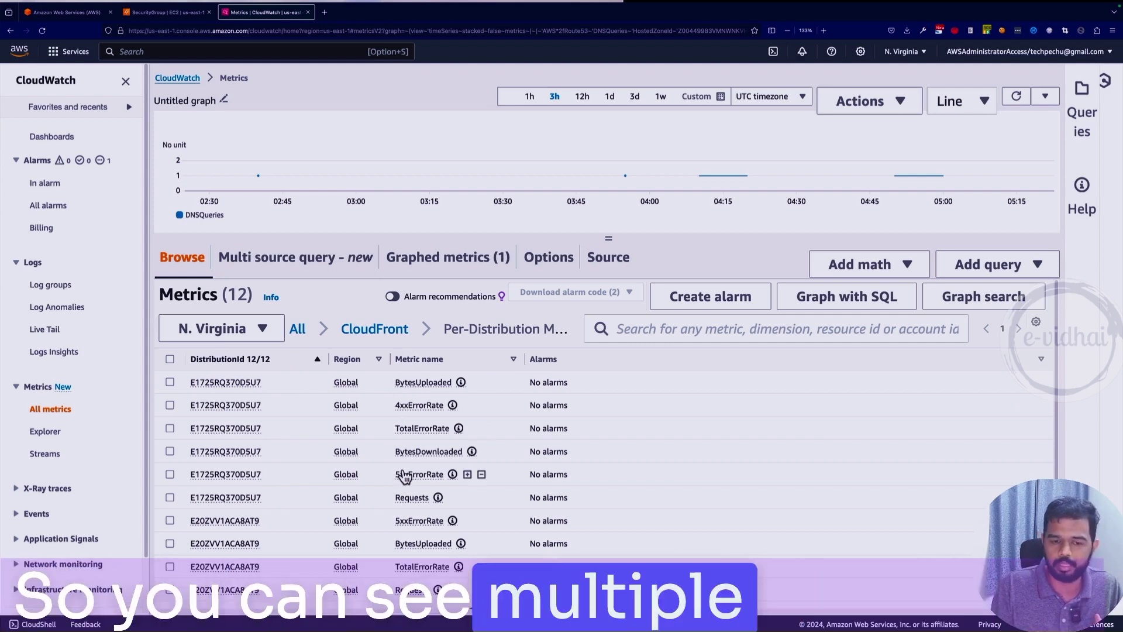
scroll(403, 489, "down", 1)
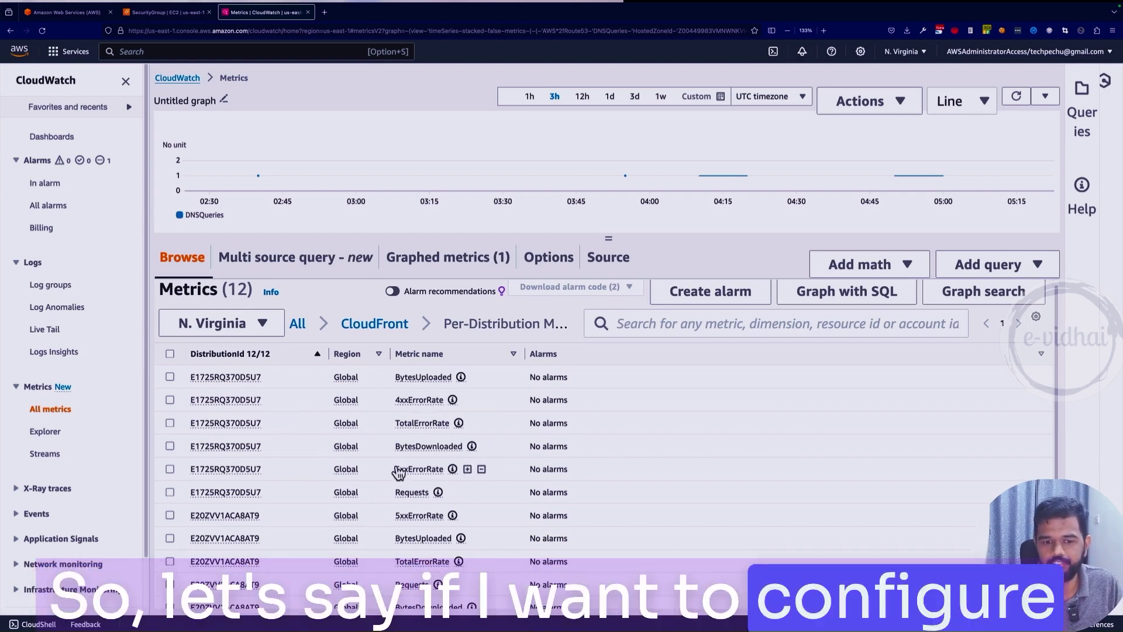
left_click(271, 470)
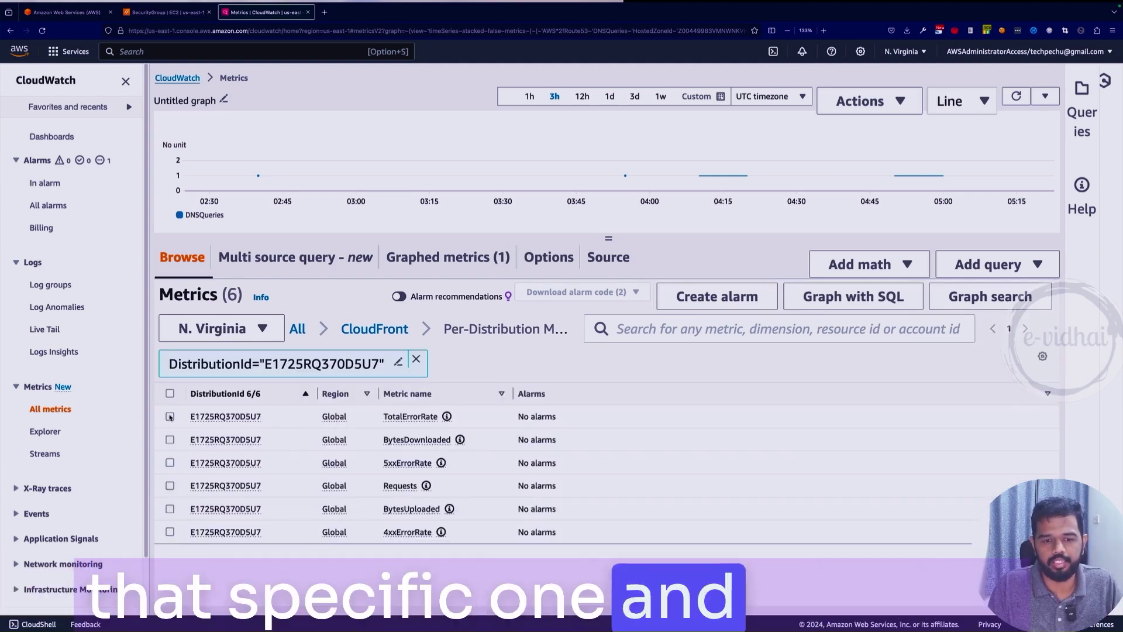
left_click(169, 463)
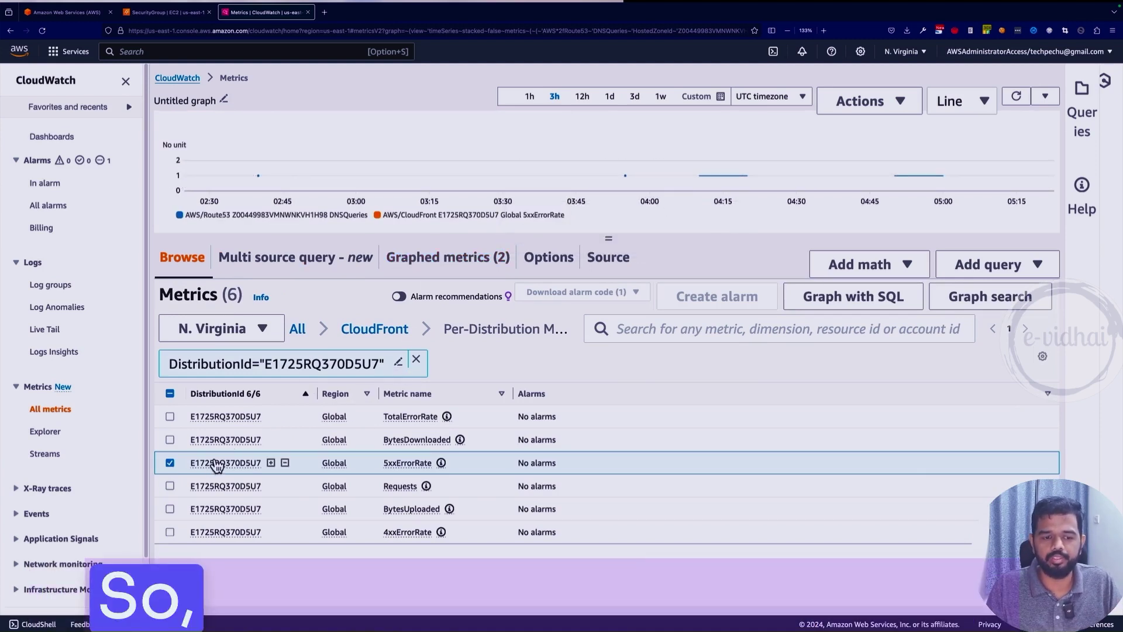
left_click(271, 463)
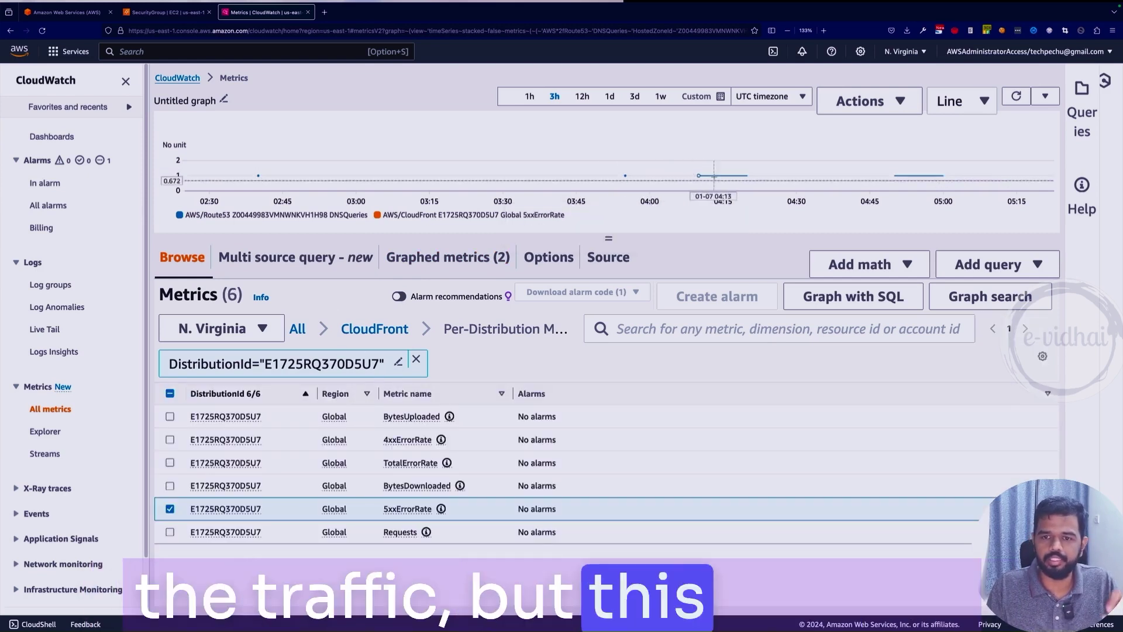
mouse_move(719, 175)
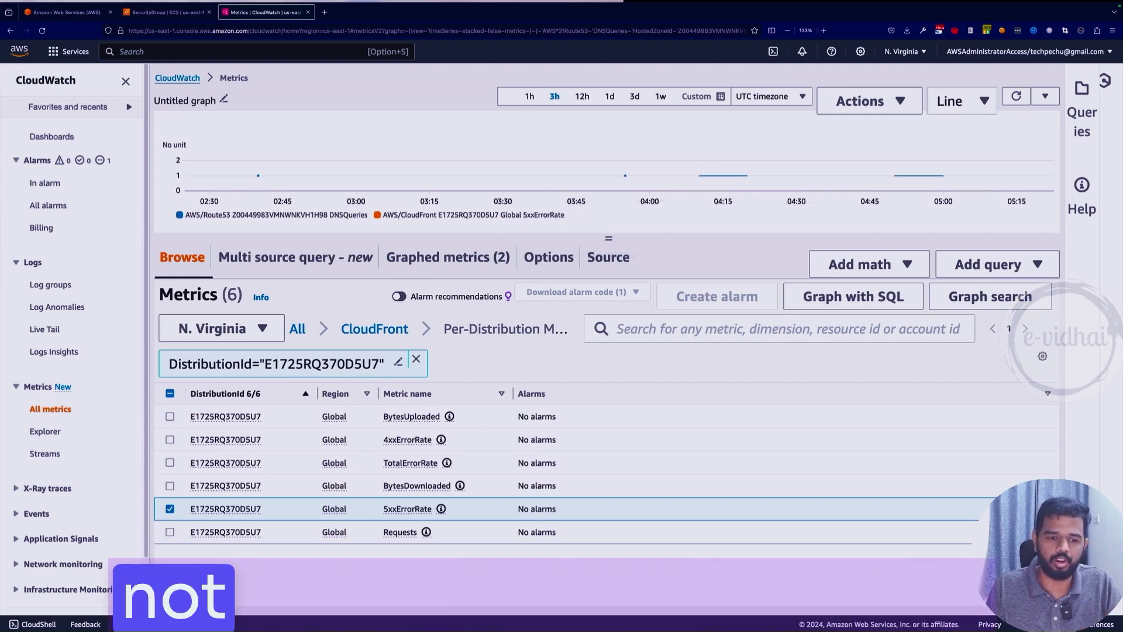
Step: Hide the Route 53 DNSQueries metric among the graphed metrics and show it again
left_click(442, 268)
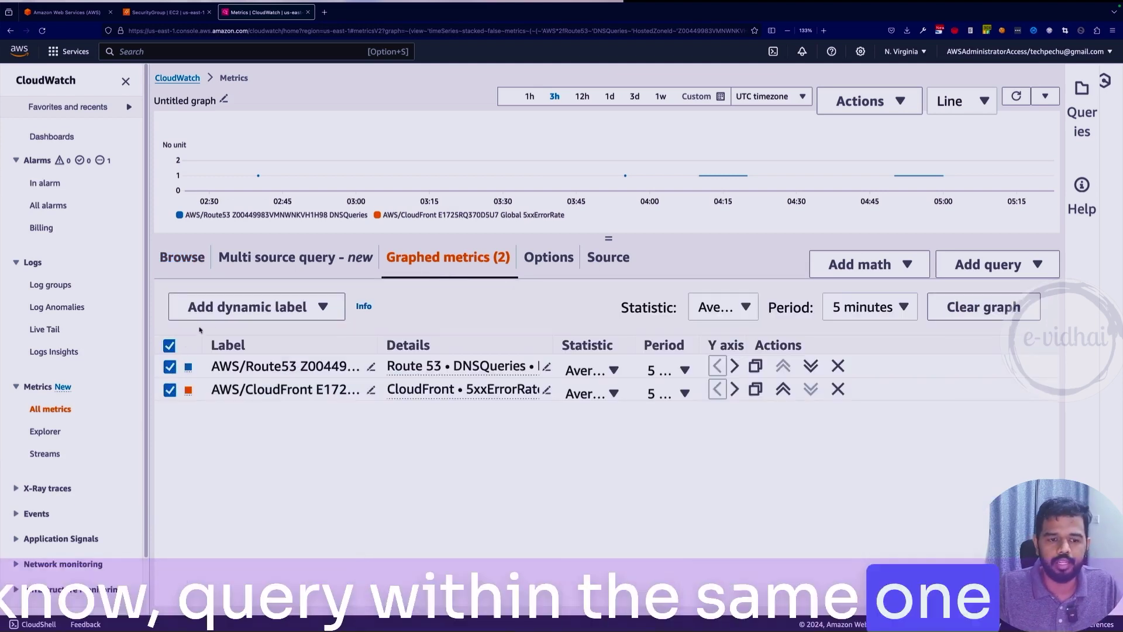
left_click(170, 367)
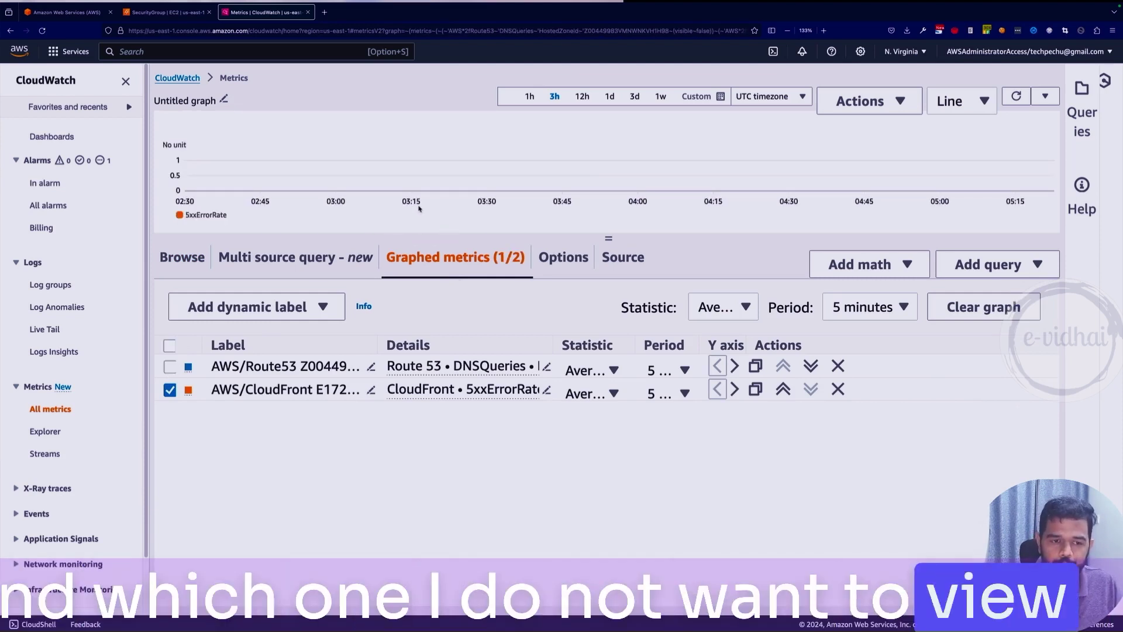
left_click(170, 366)
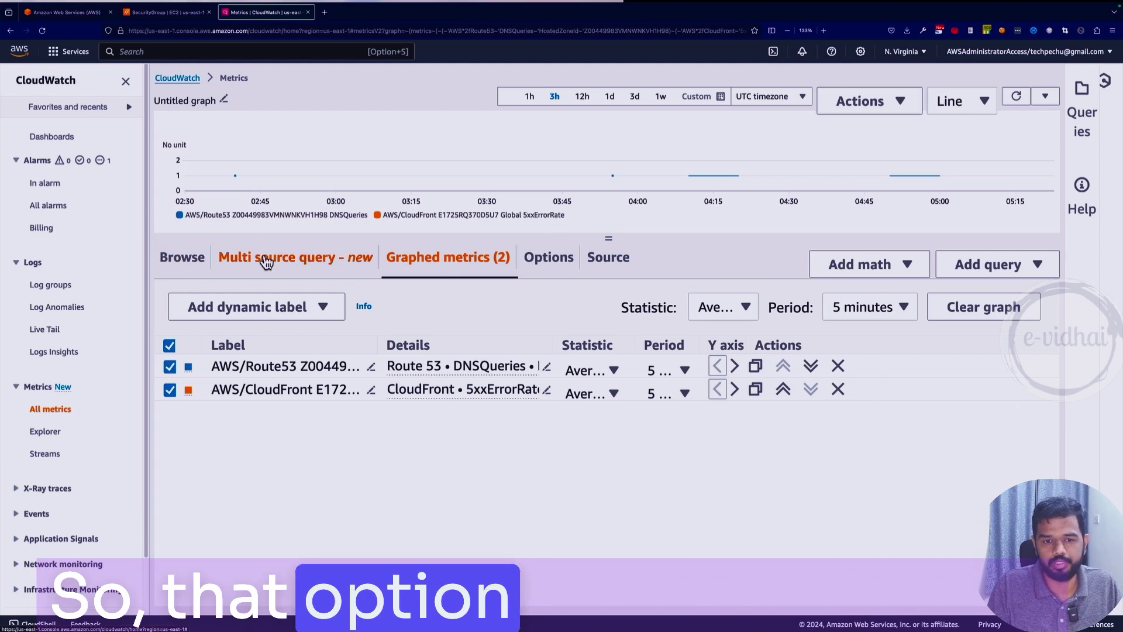
left_click(180, 259)
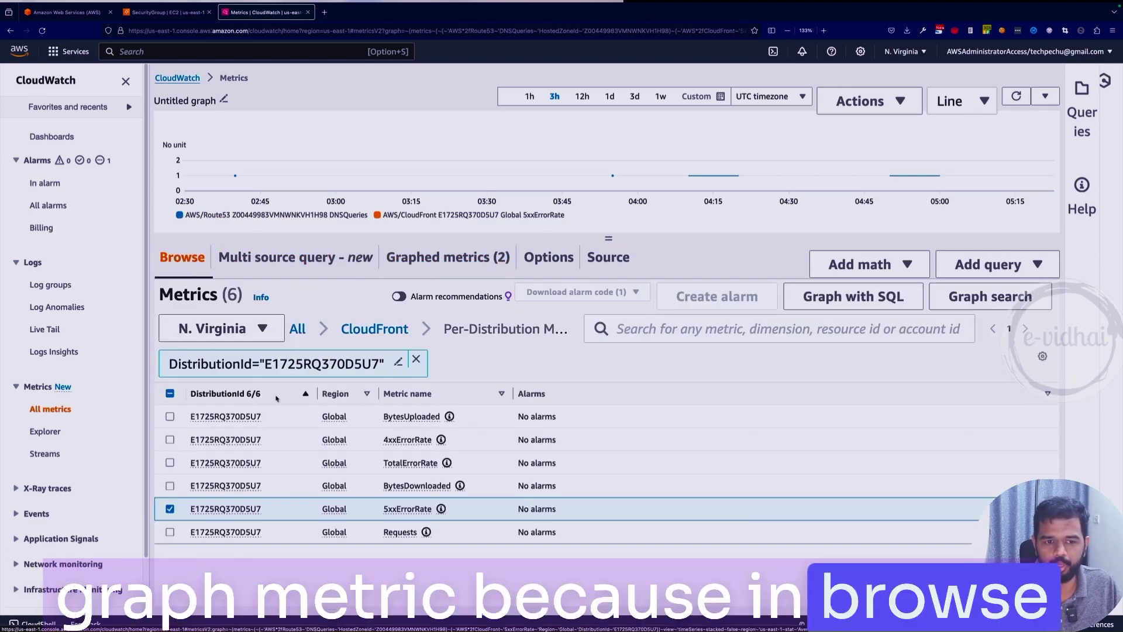
left_click(451, 258)
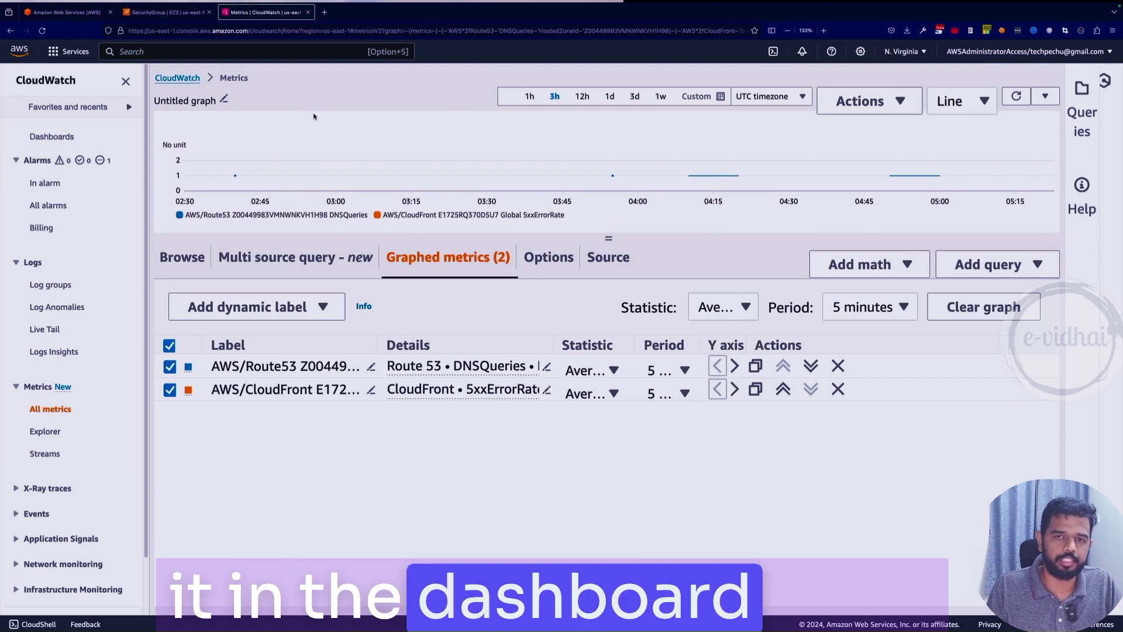
left_click(170, 366)
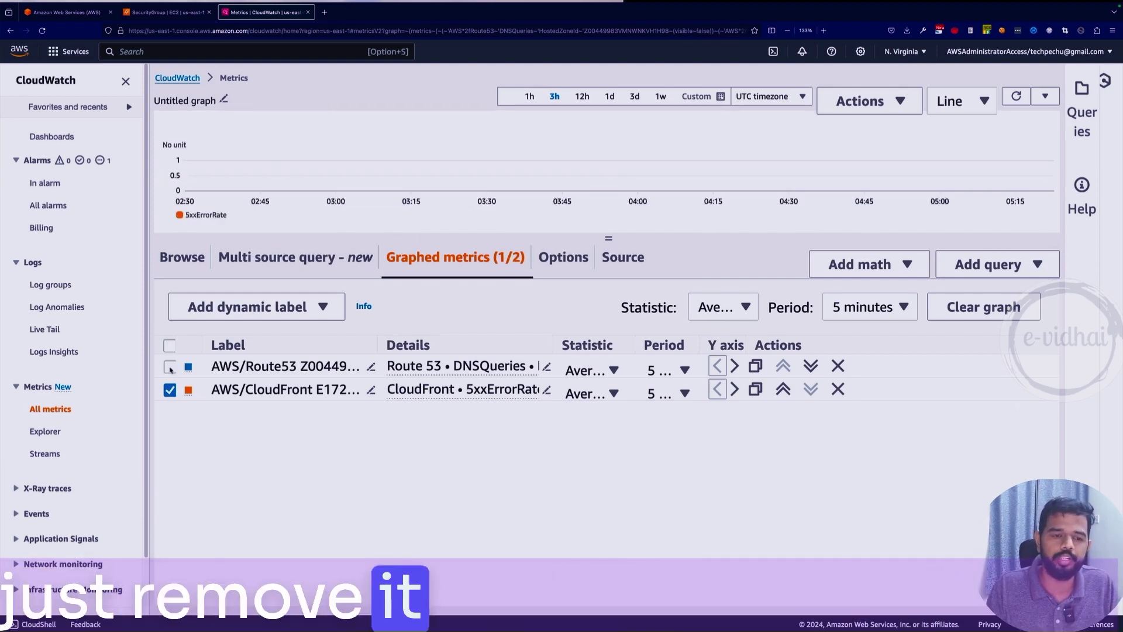
left_click(169, 367)
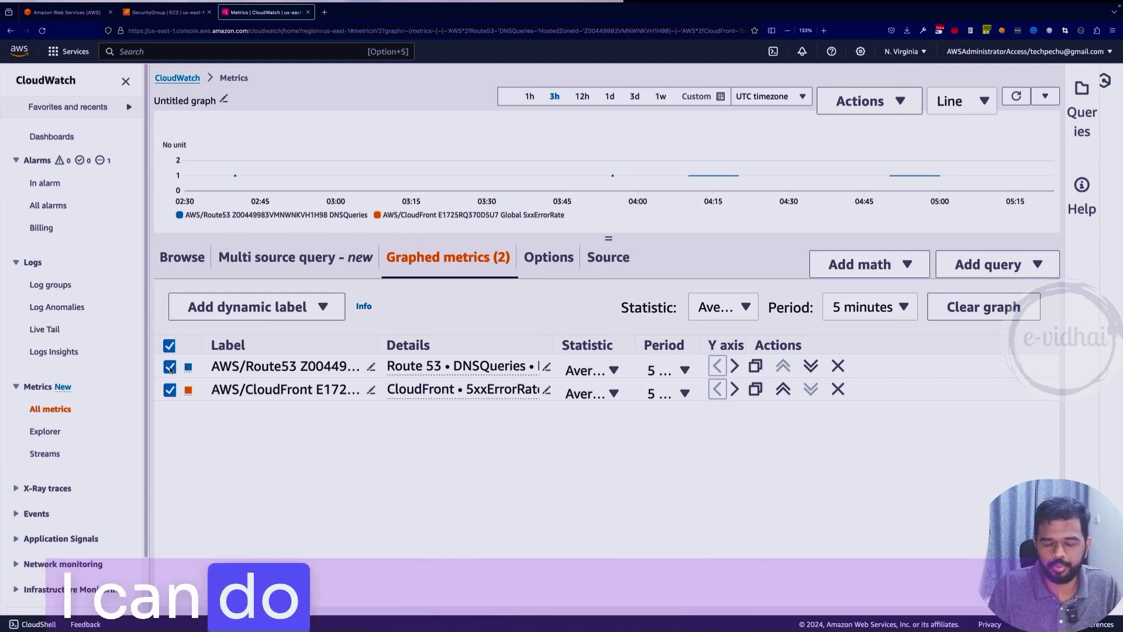
Step: Look over the Common math functions, and compare the browsed CloudFront metrics with the graphed metrics
left_click(880, 270)
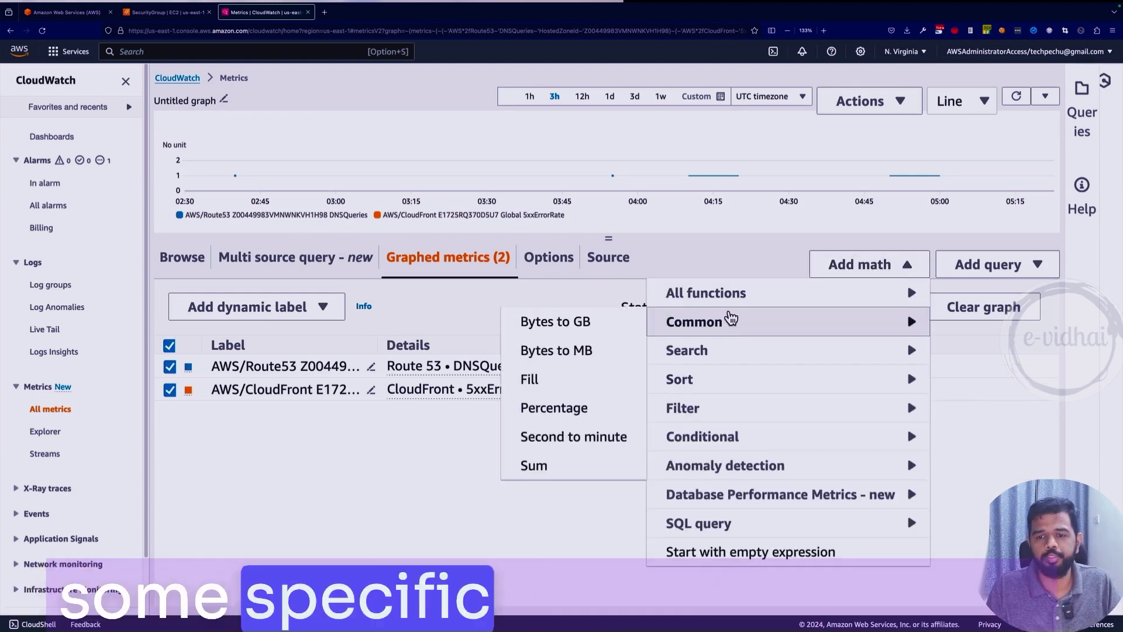
left_click(279, 426)
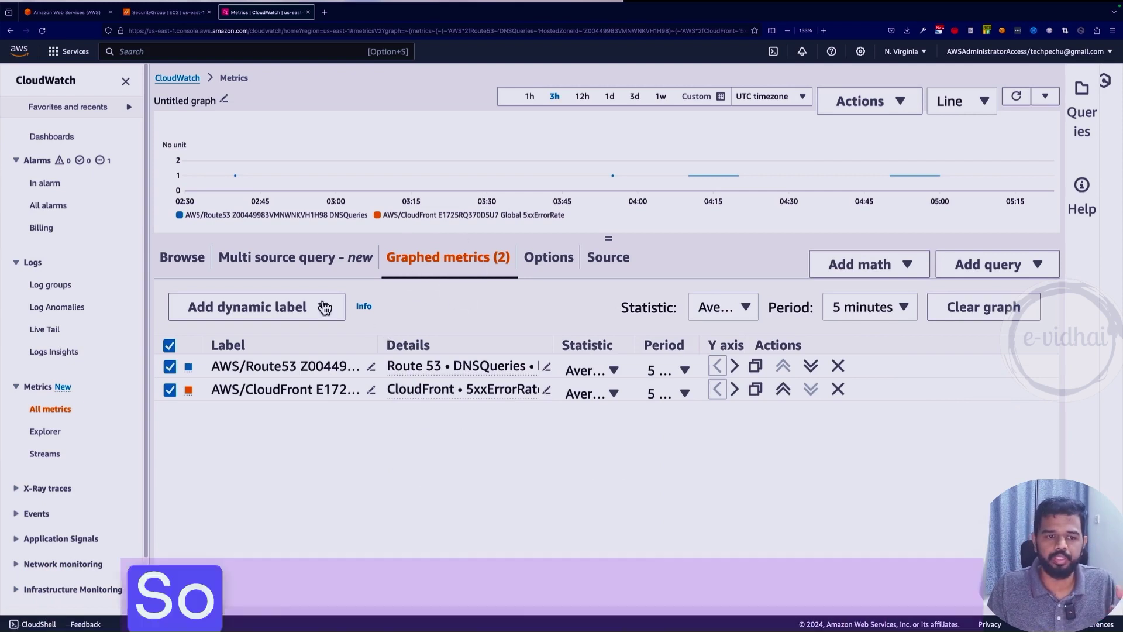
left_click(182, 257)
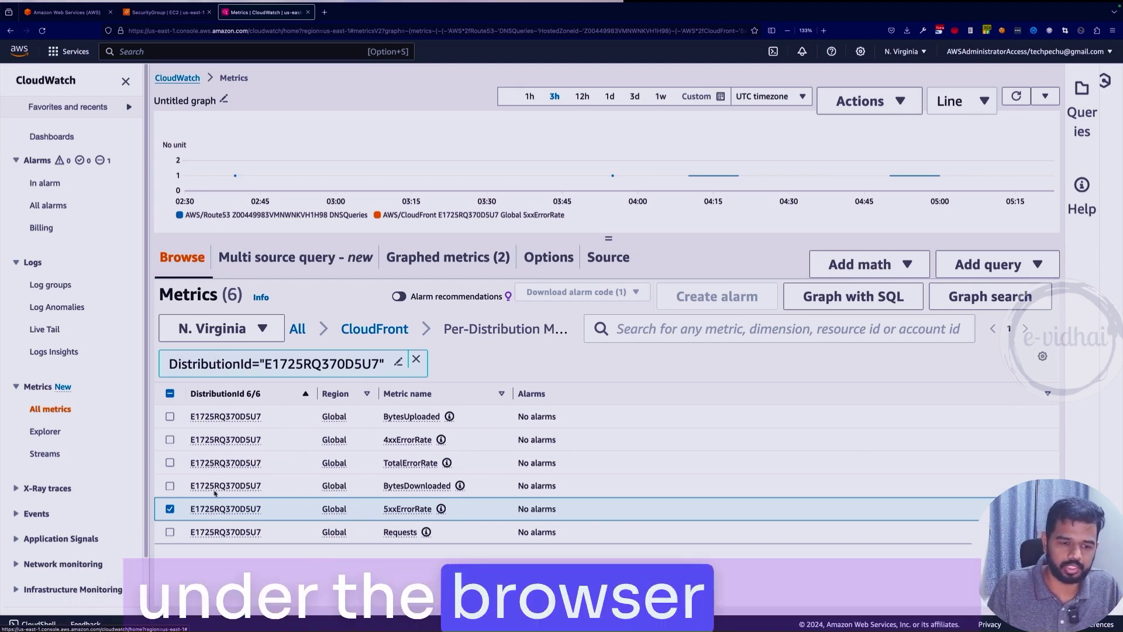
left_click(422, 264)
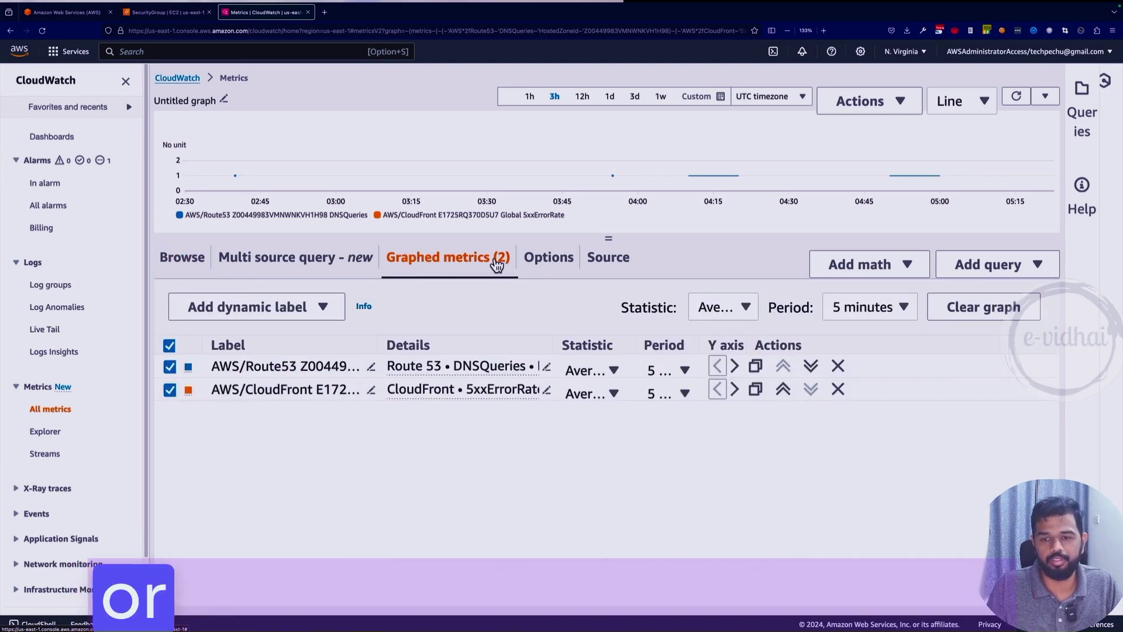
Step: Hide both graphed metrics and add an AVG math expression to the graph
left_click(169, 346)
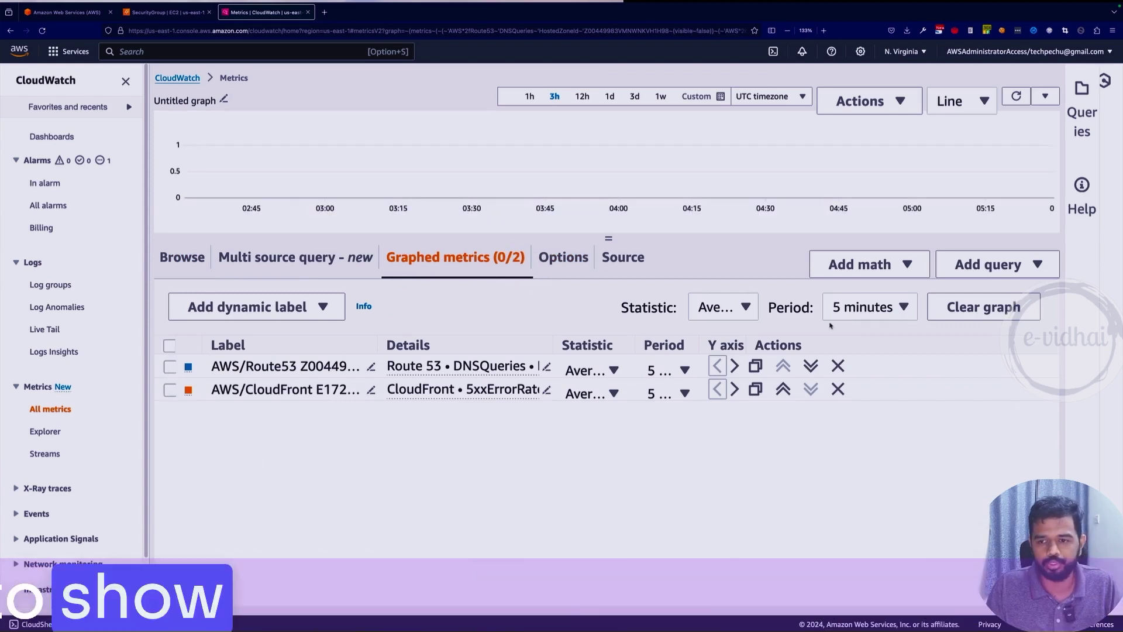
left_click(880, 264)
mouse_move(820, 303)
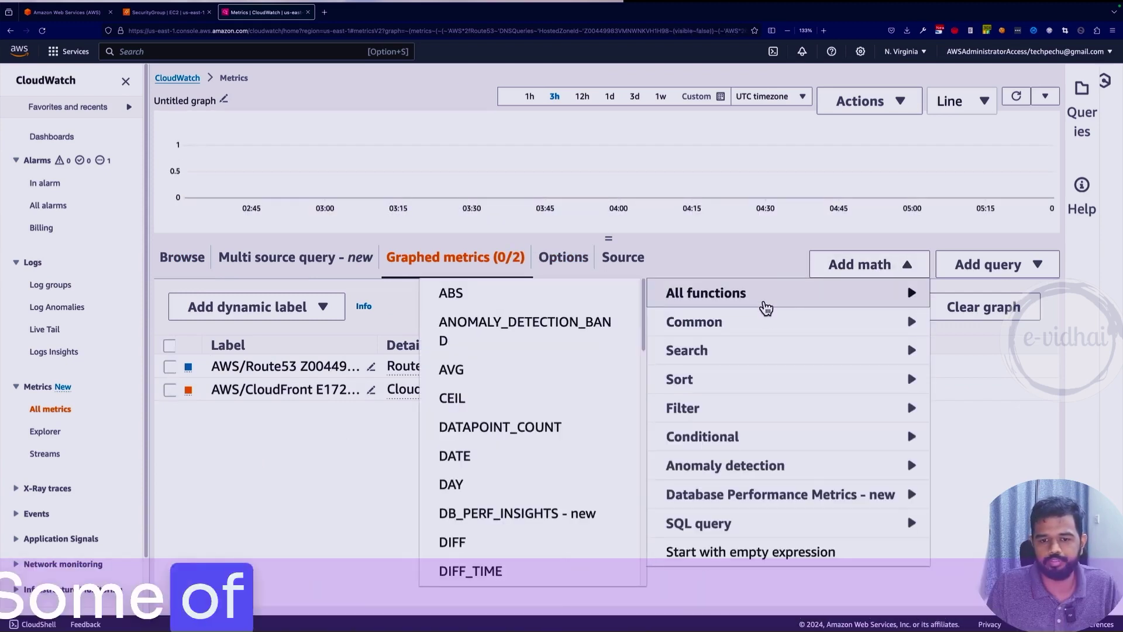
left_click(478, 374)
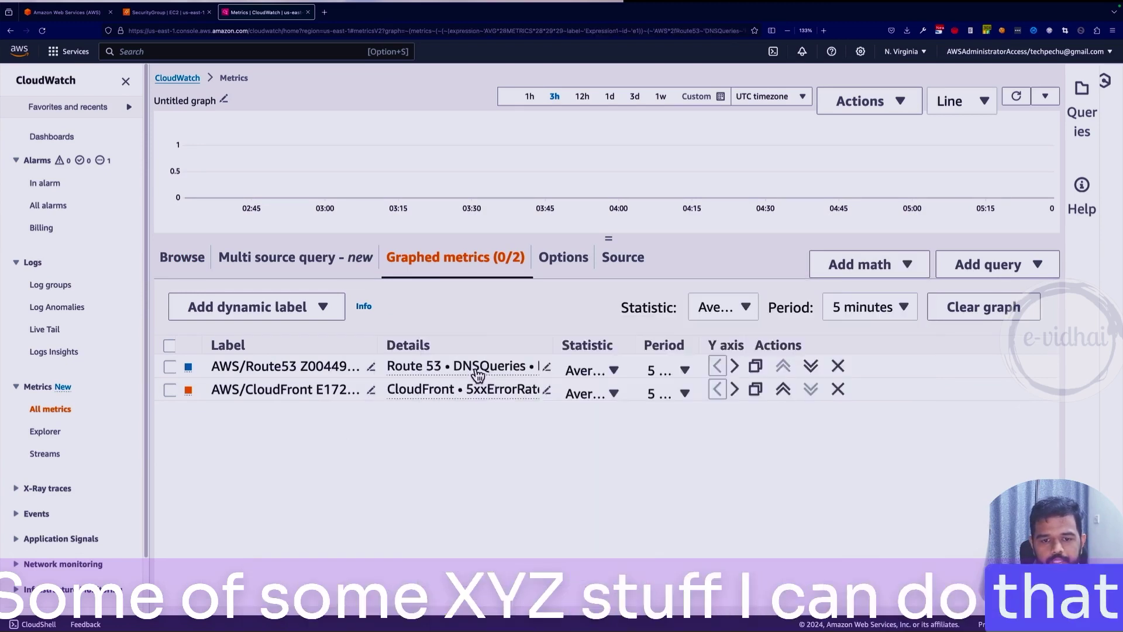
left_click(346, 366)
left_click(311, 435)
left_click(454, 404)
left_click(234, 366)
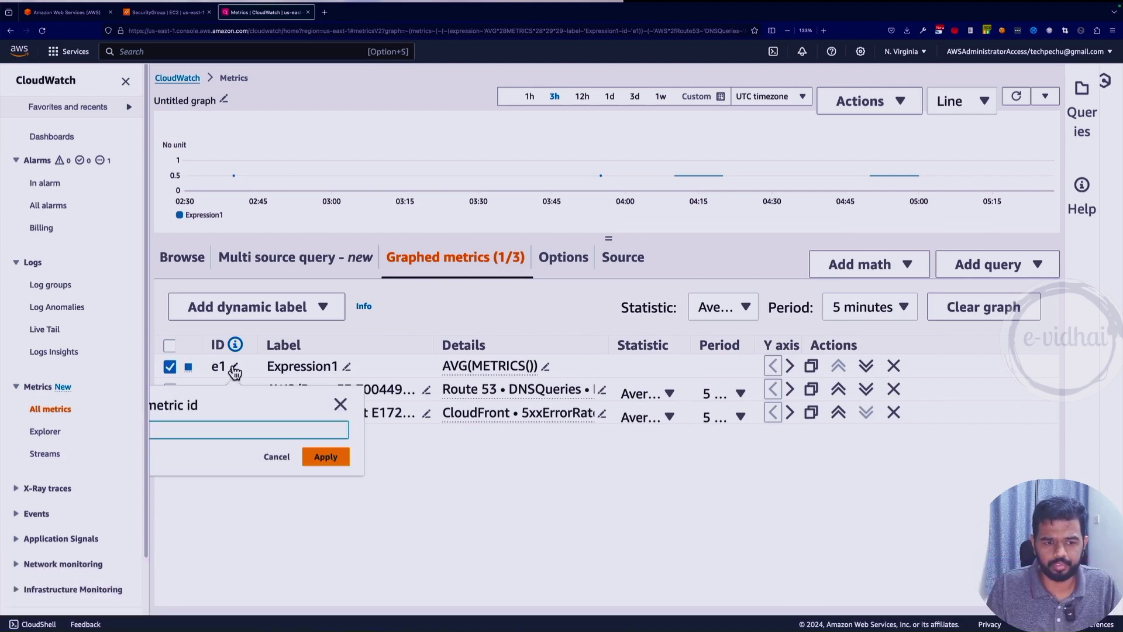
left_click(408, 491)
Step: Change the formula of math expression e1 to AVG(METRICS(m1+m2))
left_click(545, 367)
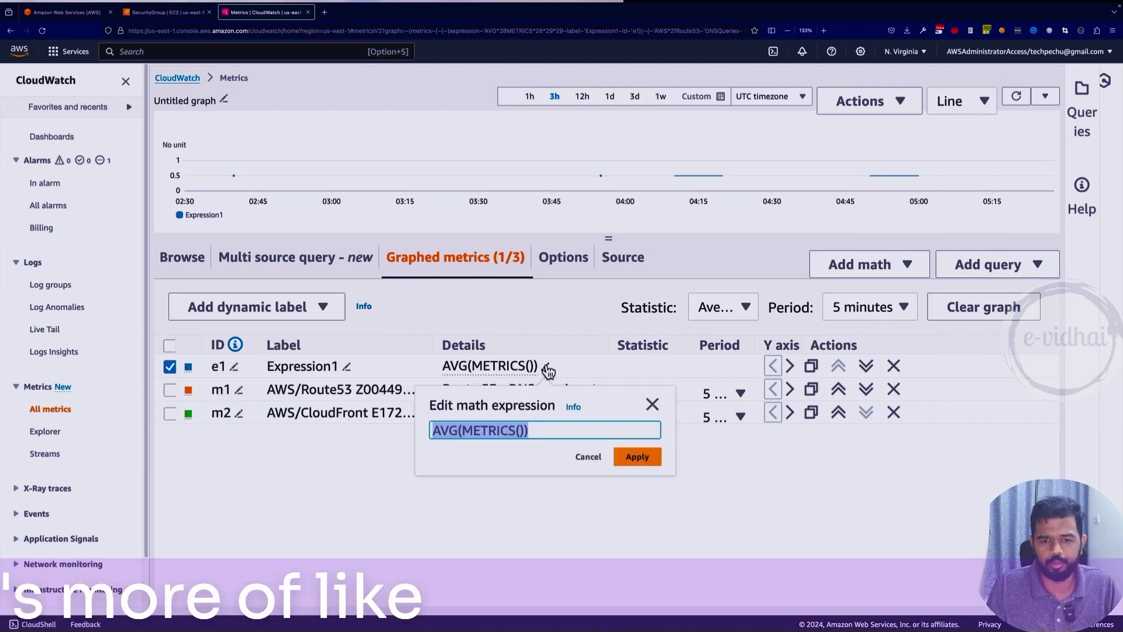
left_click(517, 431)
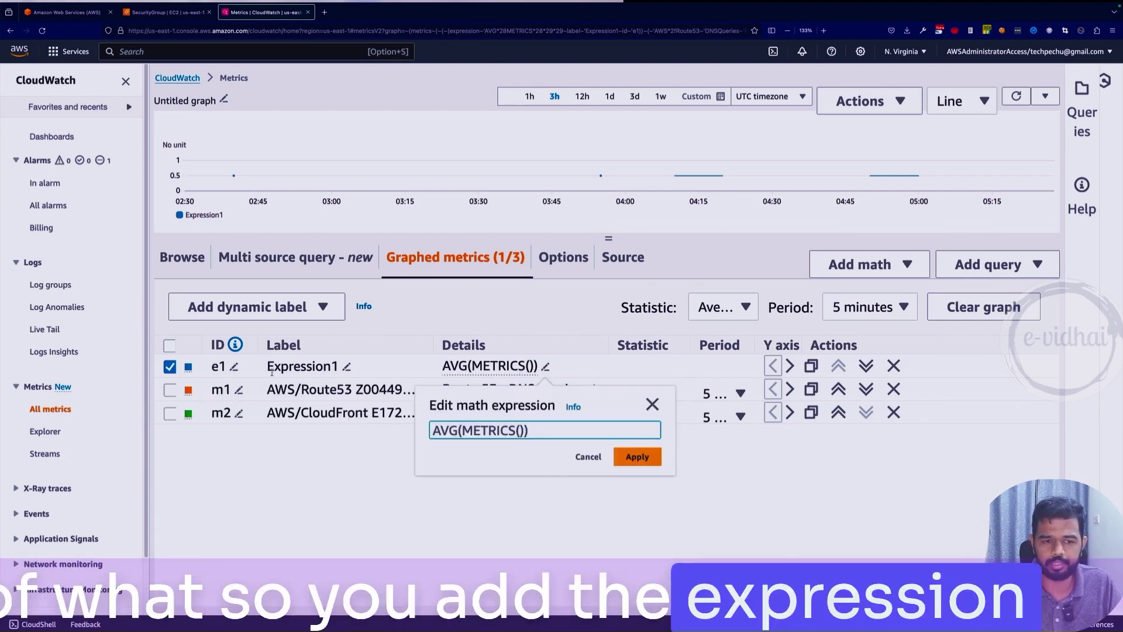
type("m1+m")
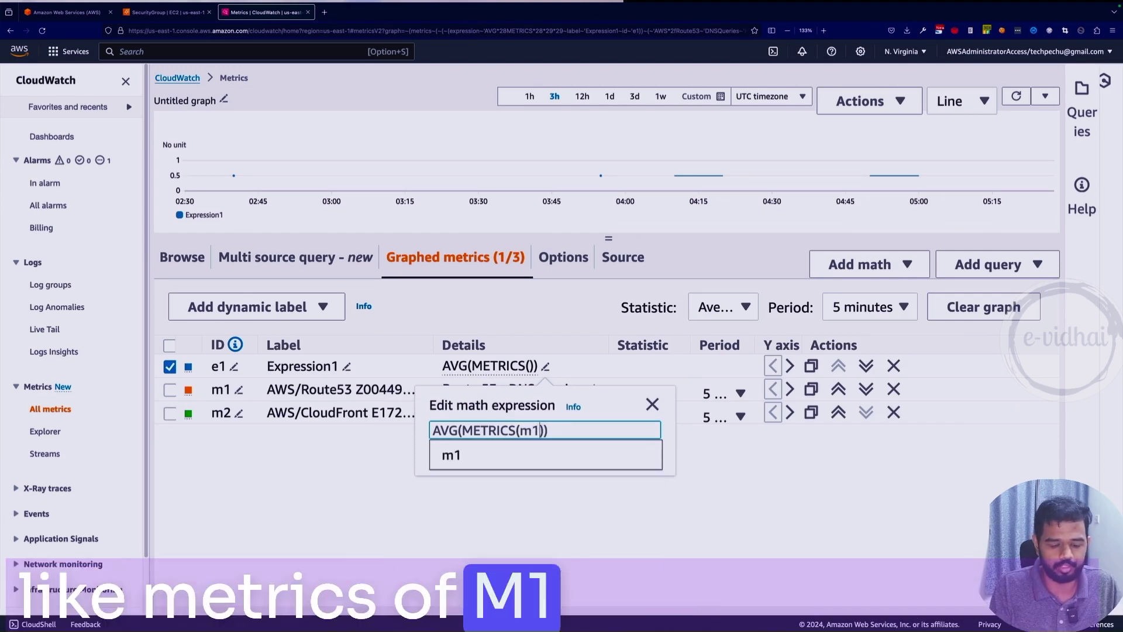
type("2")
key("Return")
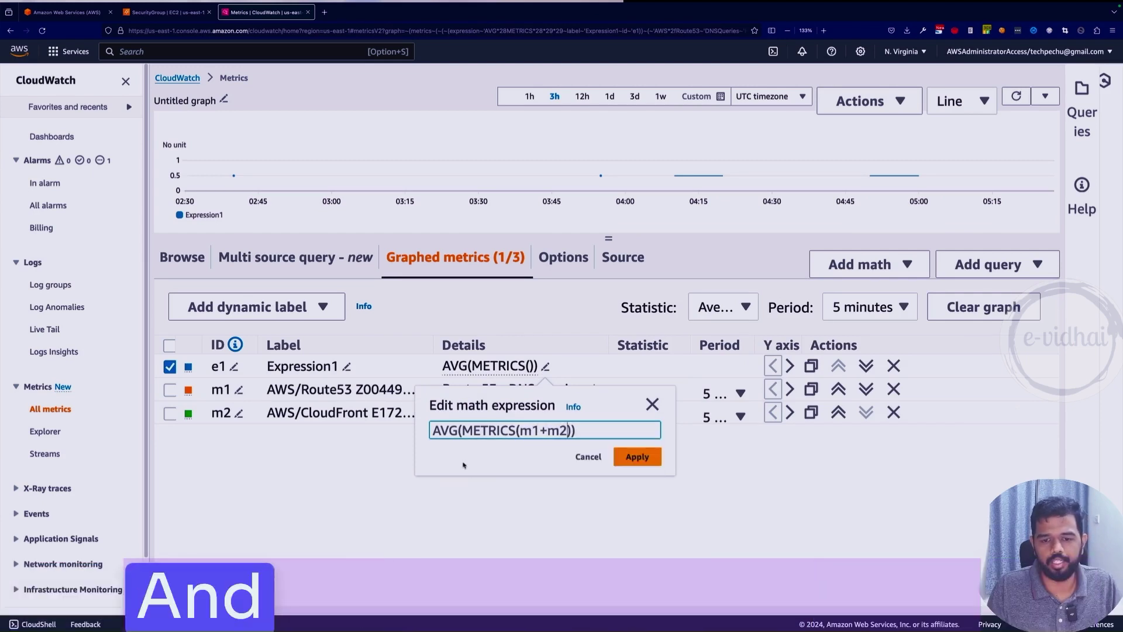
key("Return")
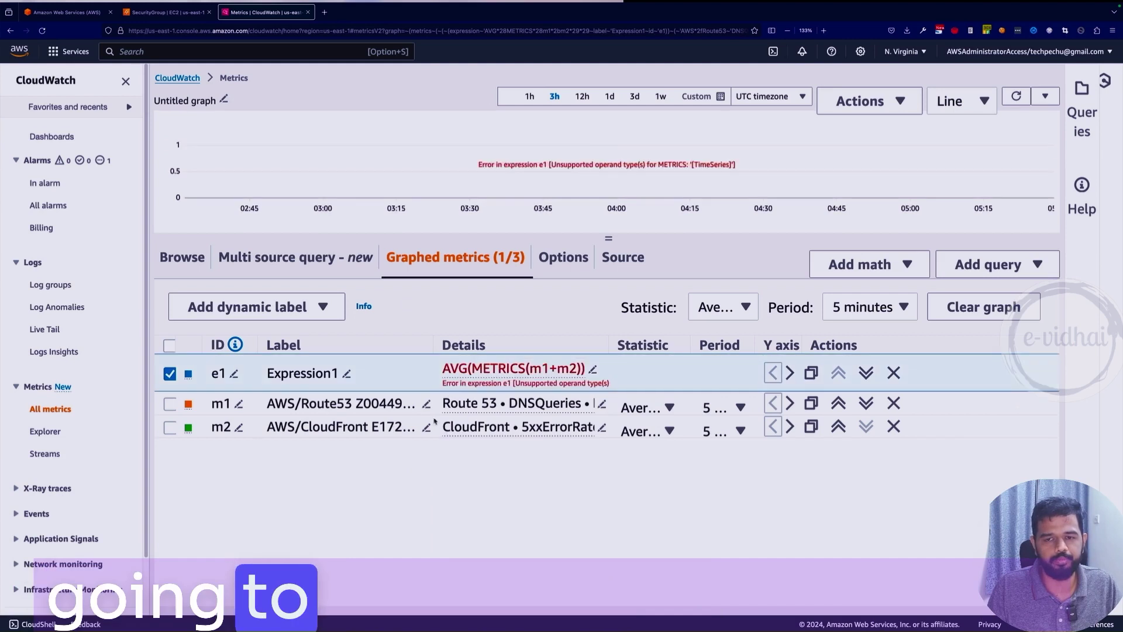
Step: Dismiss the formula editing and remove math expression e1 from the graphed metrics
left_click(593, 369)
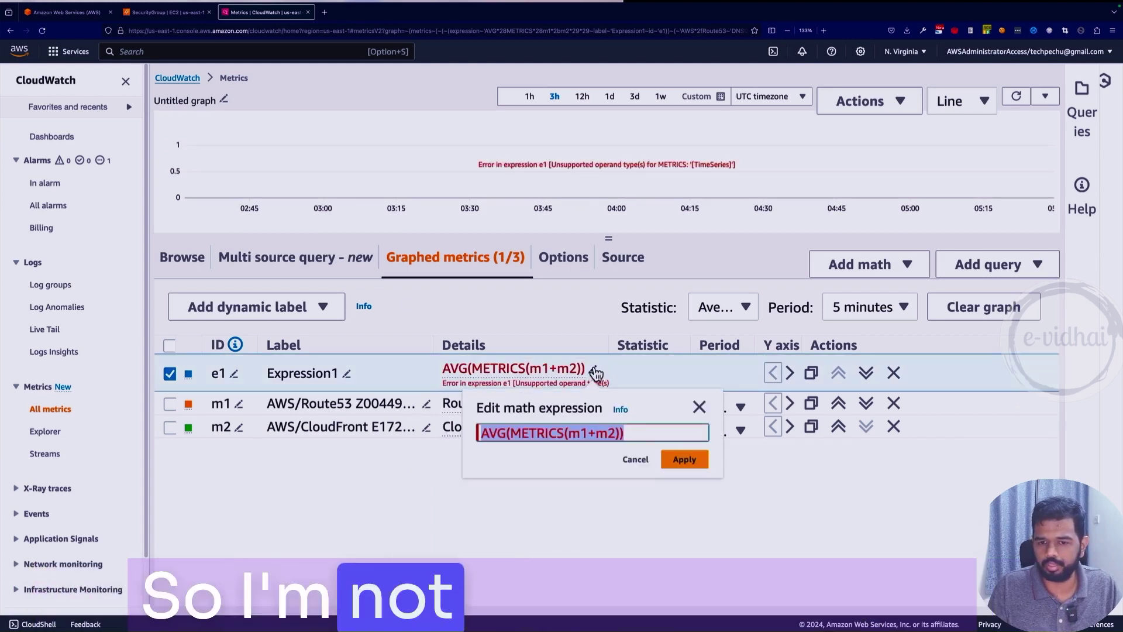
left_click(700, 406)
left_click(894, 373)
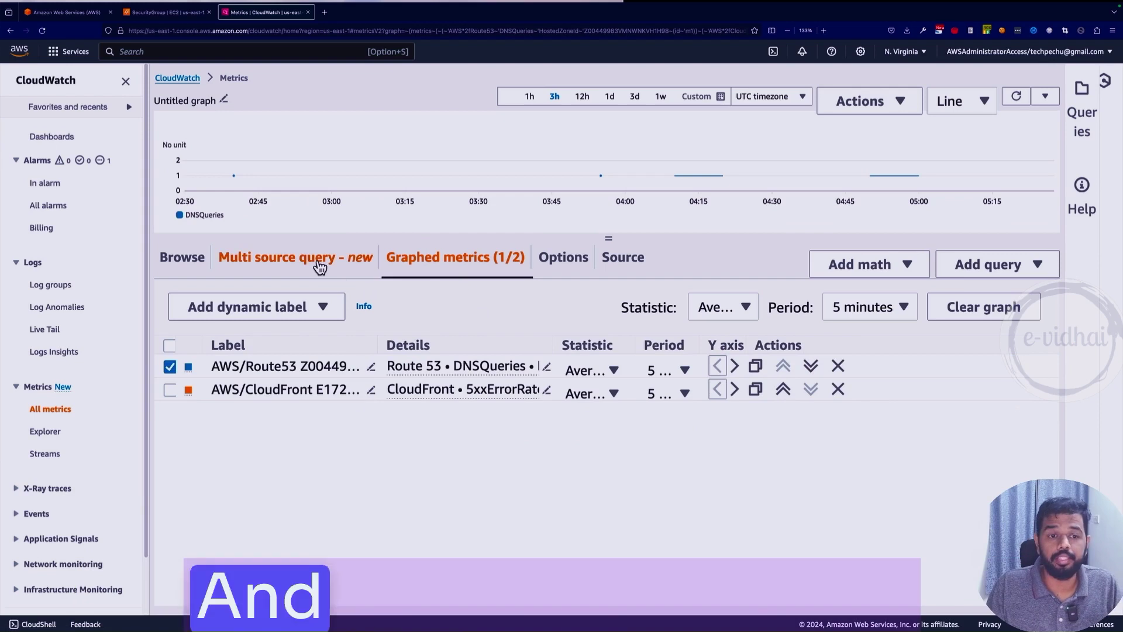
Step: Try to find the AWS/Route namespace for a Metrics Insights multi source query
left_click(316, 268)
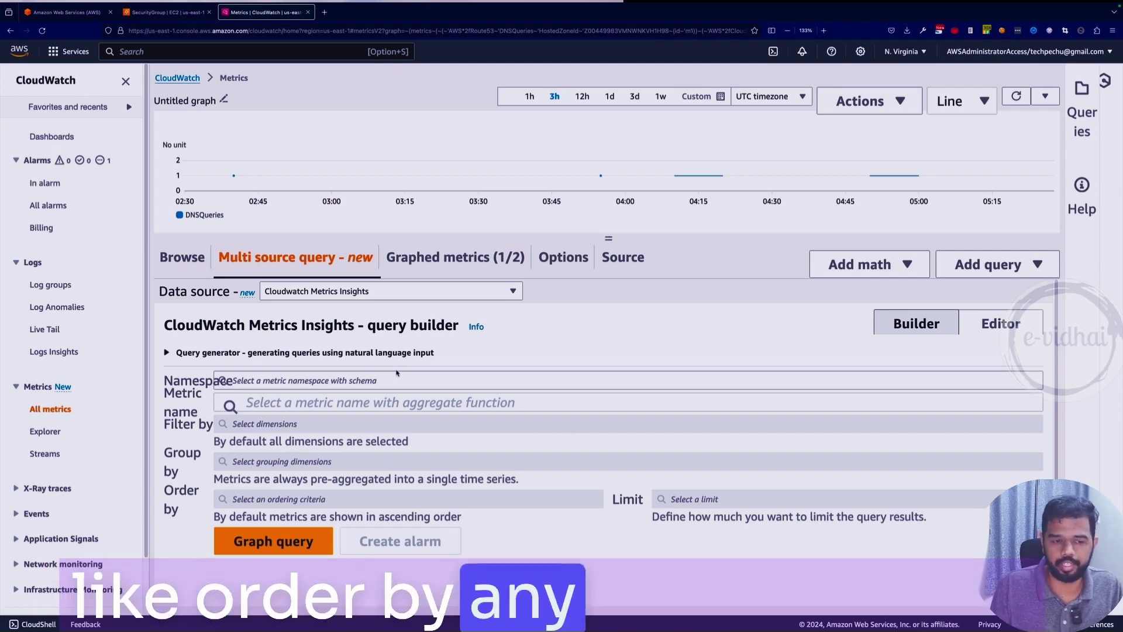
left_click(256, 382)
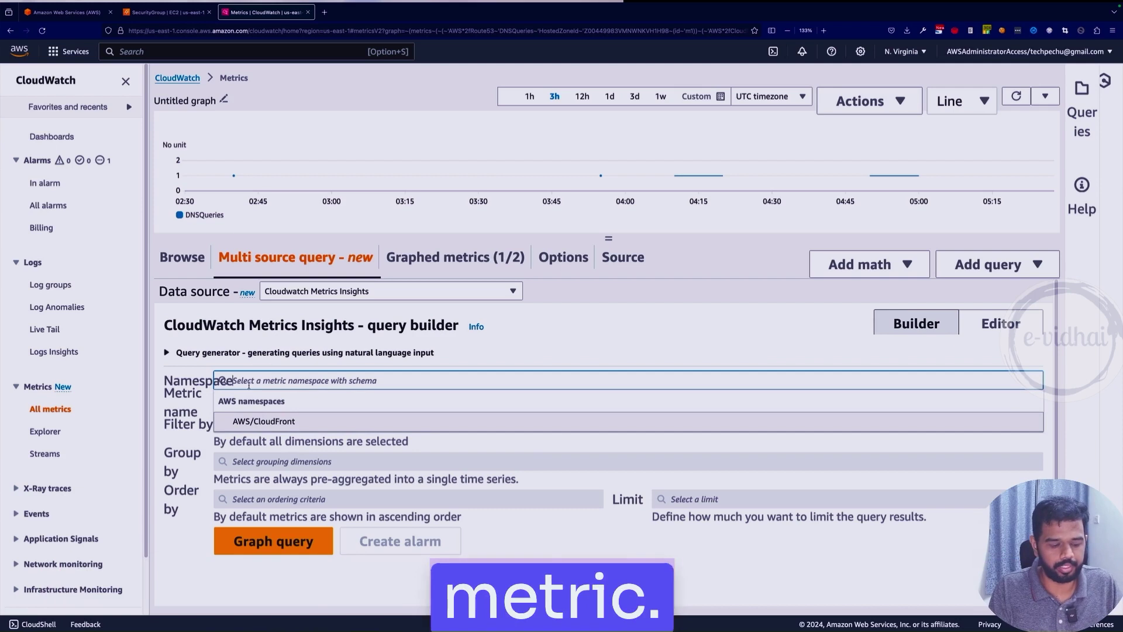
type("AWS/Rou")
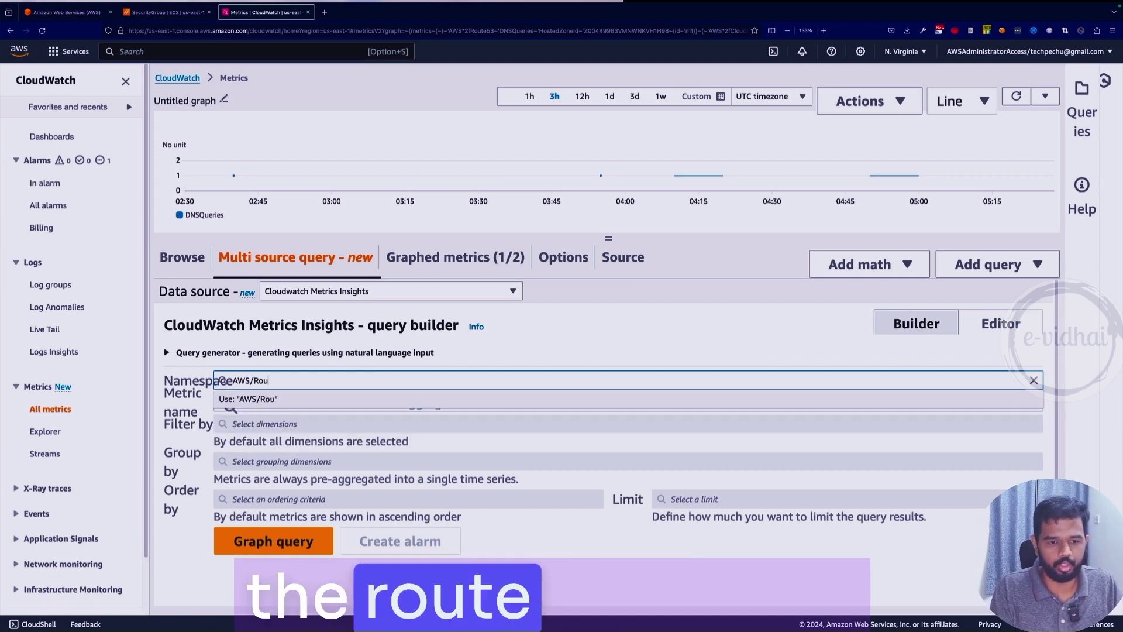
key("BackSpace")
key("BackSpace")
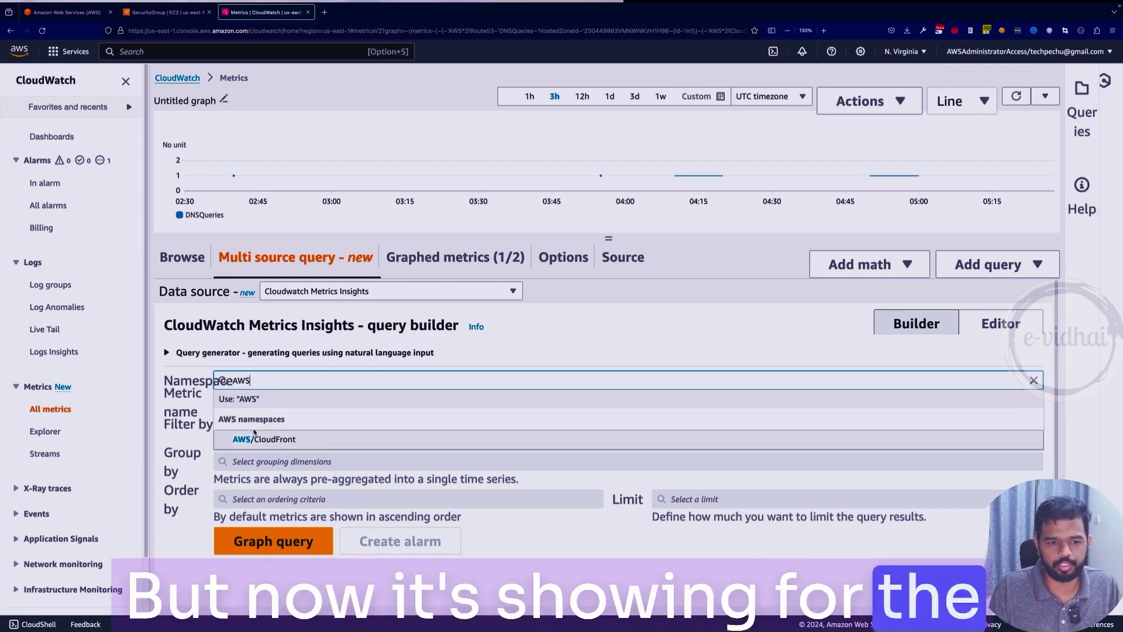
Step: Reset the browsed metrics to all namespaces and set the Metrics Insights query's namespace to AWS/Route53
left_click(186, 258)
left_click(413, 362)
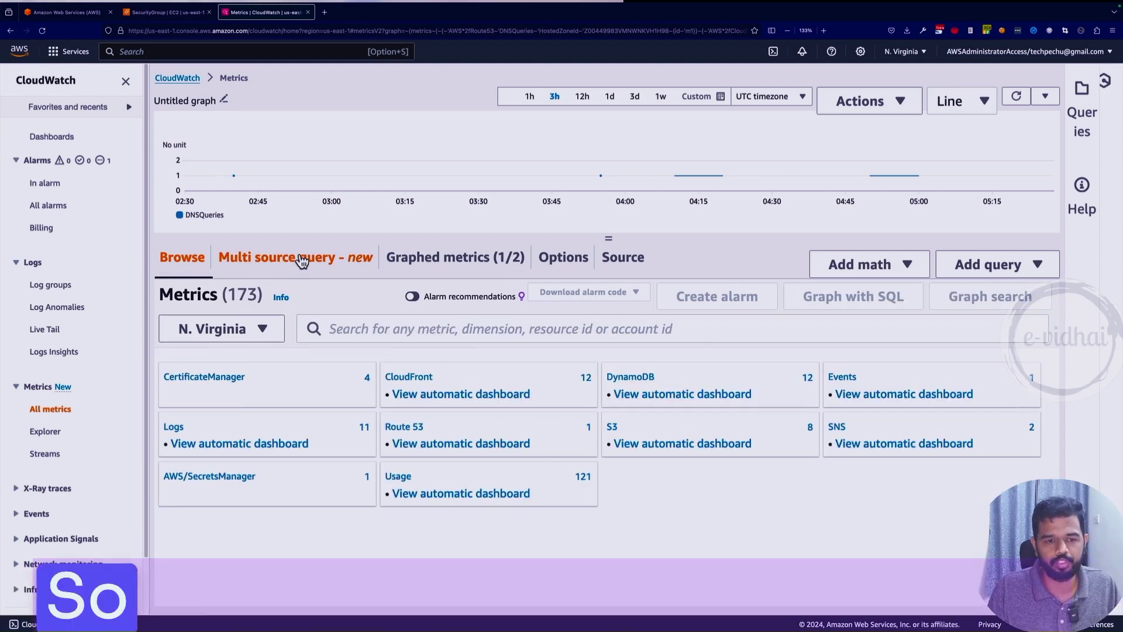
left_click(295, 258)
left_click(269, 379)
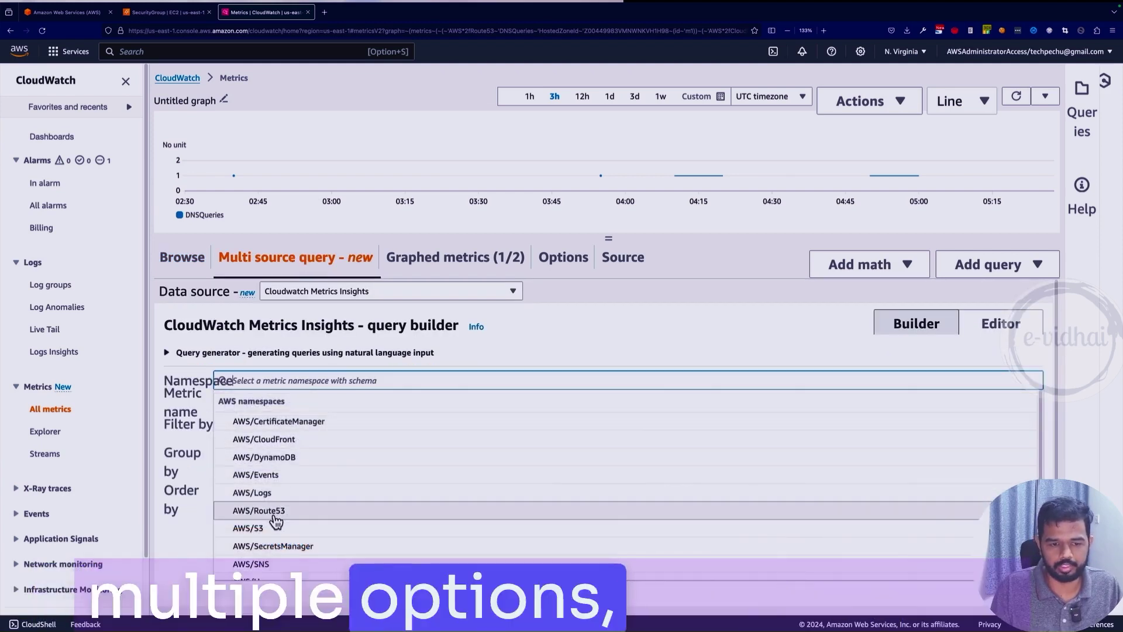
left_click(259, 510)
Step: Choose the COUNT aggregate function for the Route53 query and look over the metrics it can be applied to
left_click(278, 408)
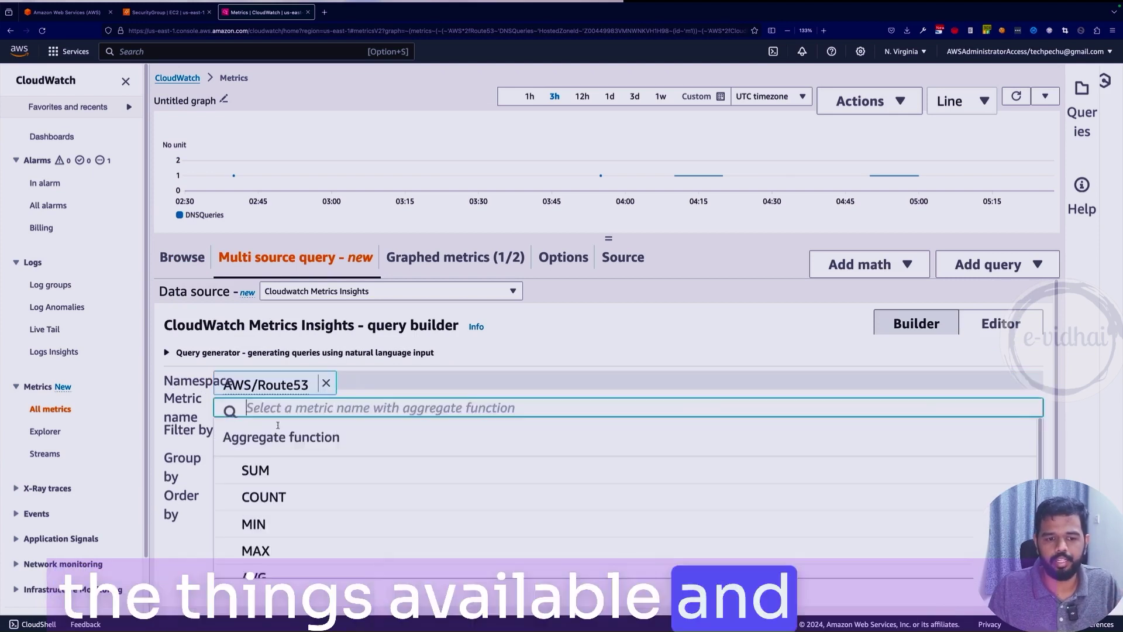
left_click(267, 497)
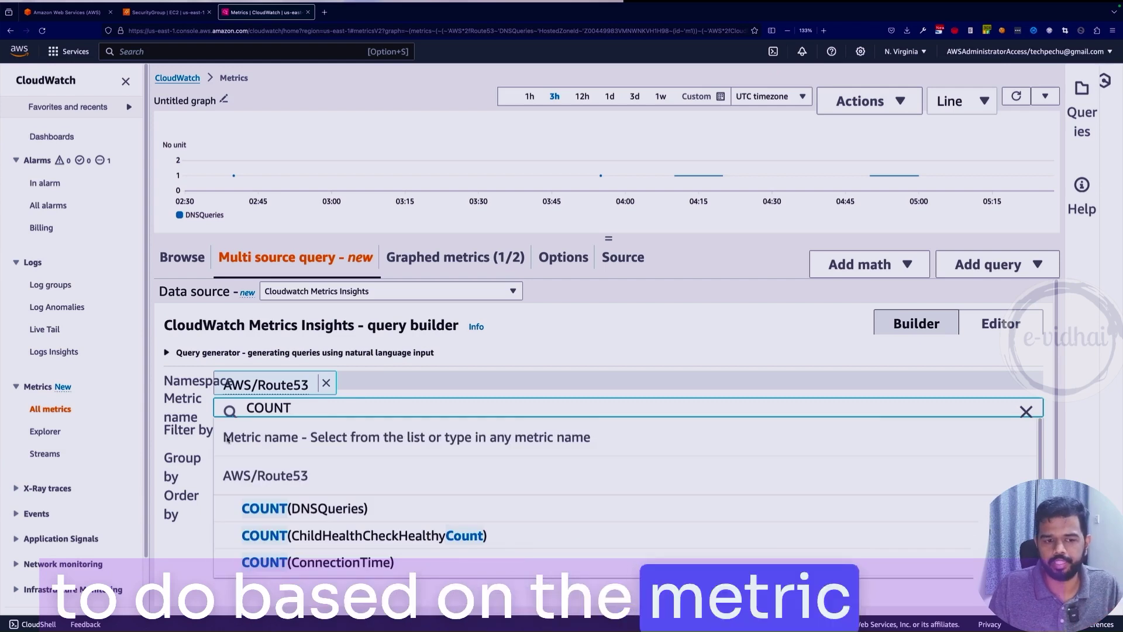
left_click(177, 418)
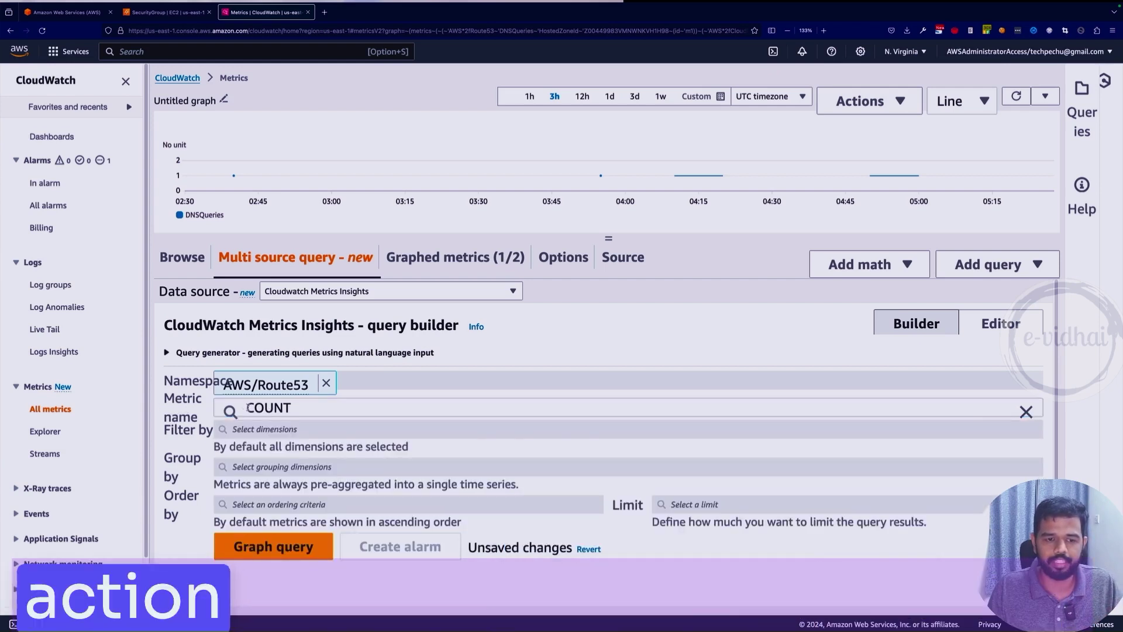
left_click(305, 408)
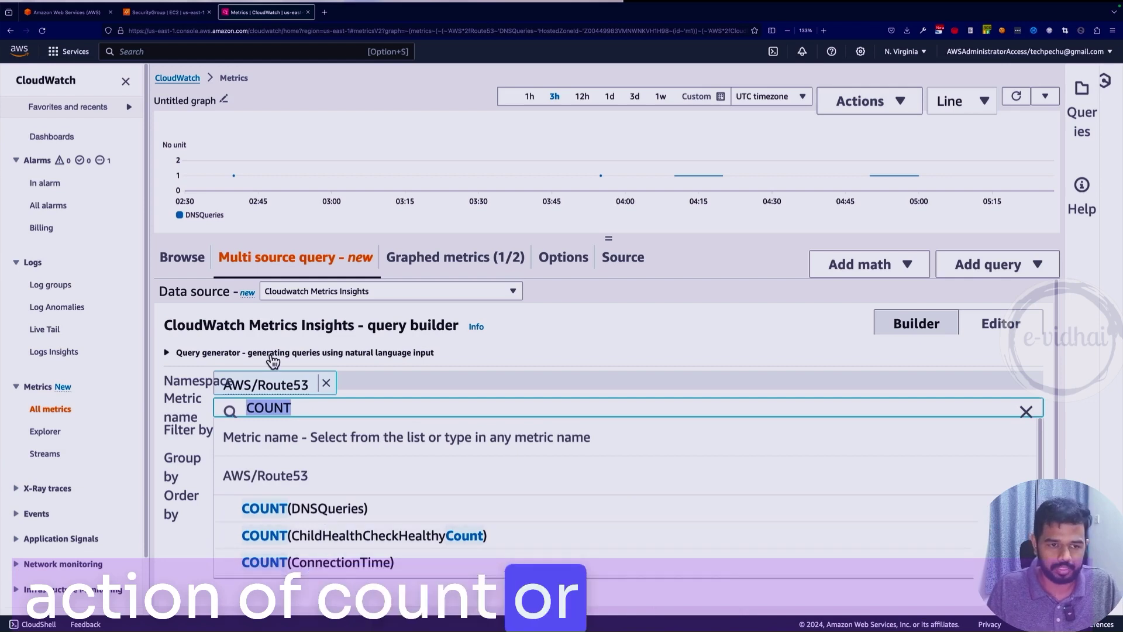
Step: Return to browsing all metrics, inspect the DNSQueries data points in the graph, and open the CloudFront namespace
left_click(178, 264)
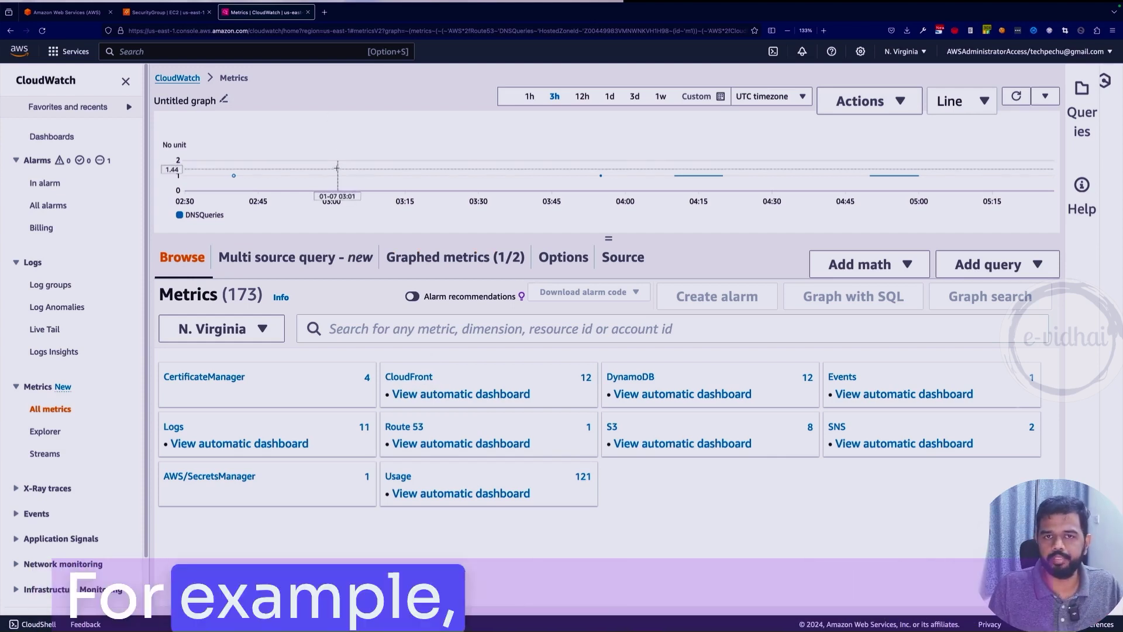
mouse_move(337, 168)
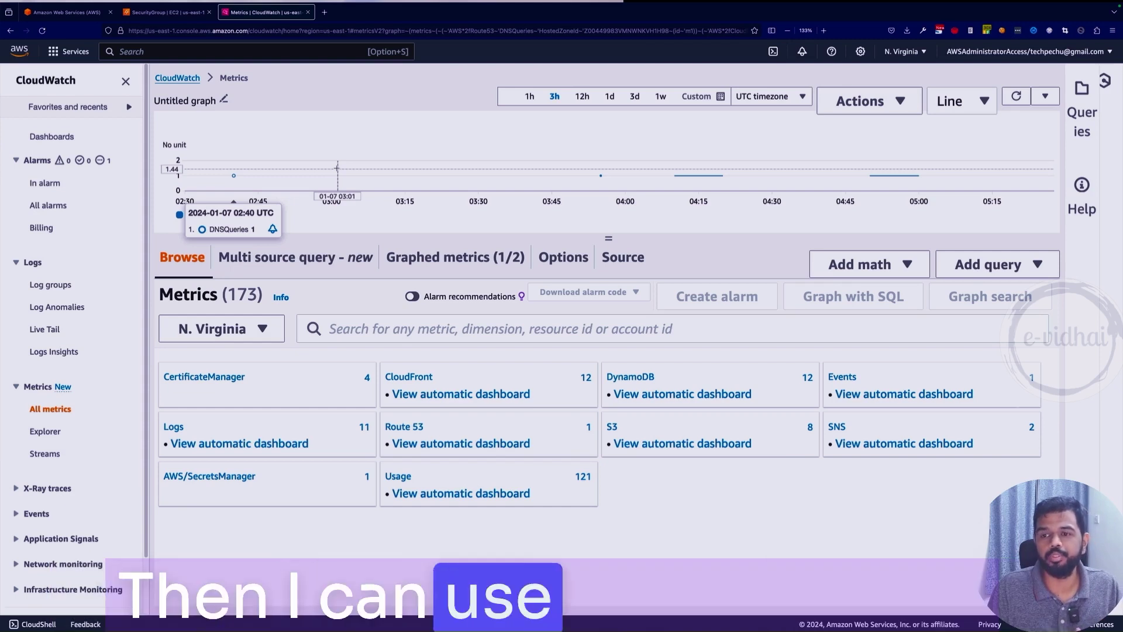
left_click(413, 378)
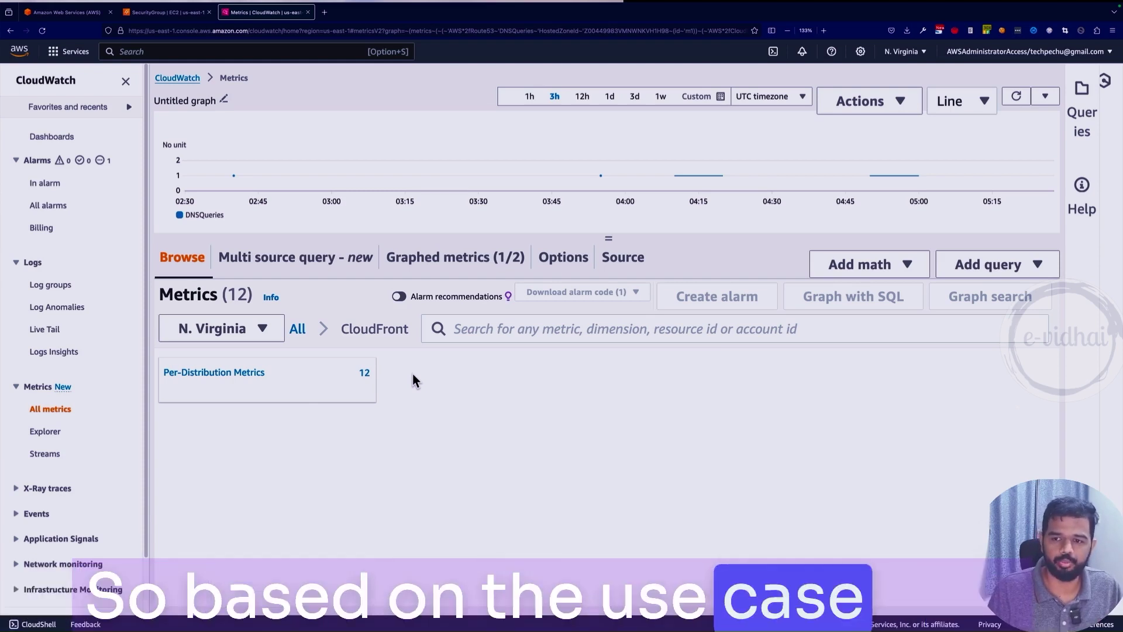
Step: Look over the statistics available for the graphed metrics and the graph's widget, legend, axis and annotation options
left_click(451, 258)
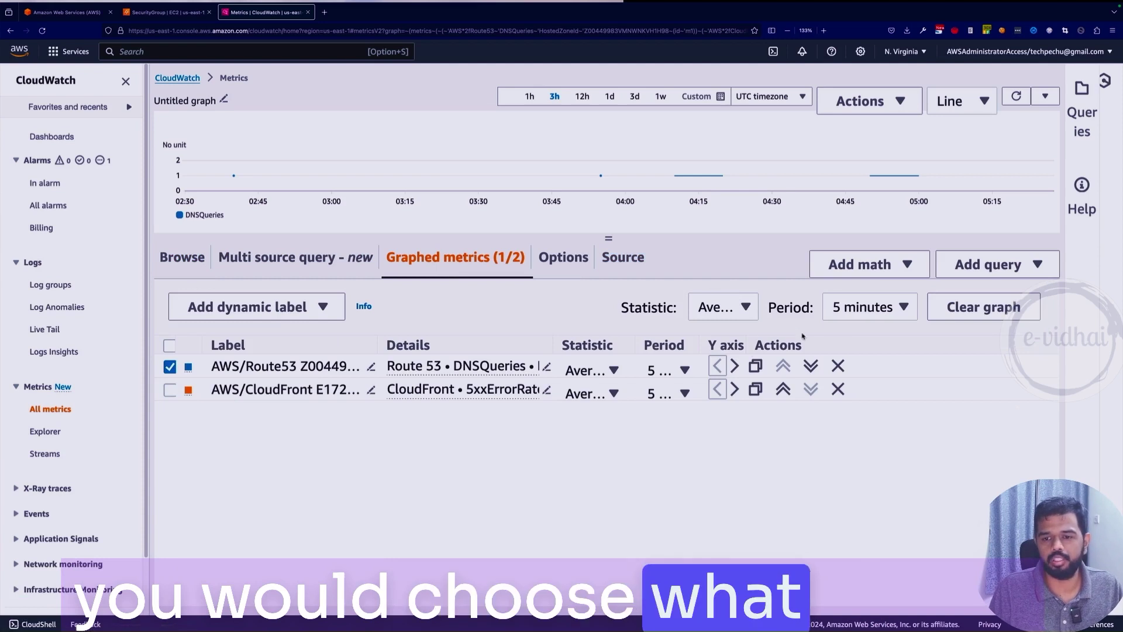
left_click(725, 308)
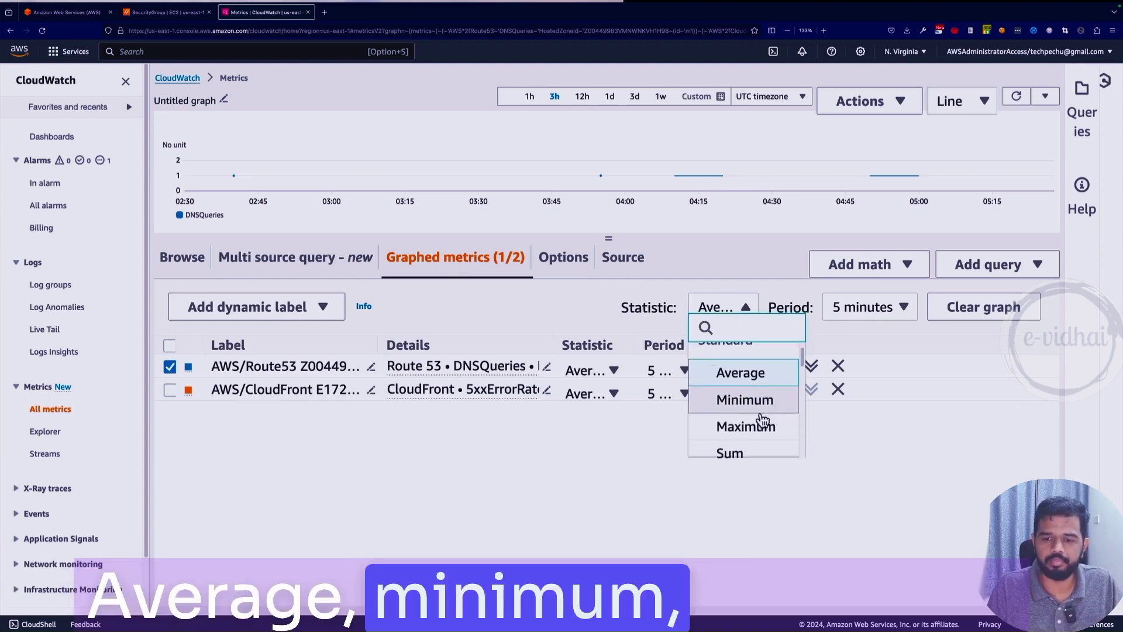
left_click(527, 518)
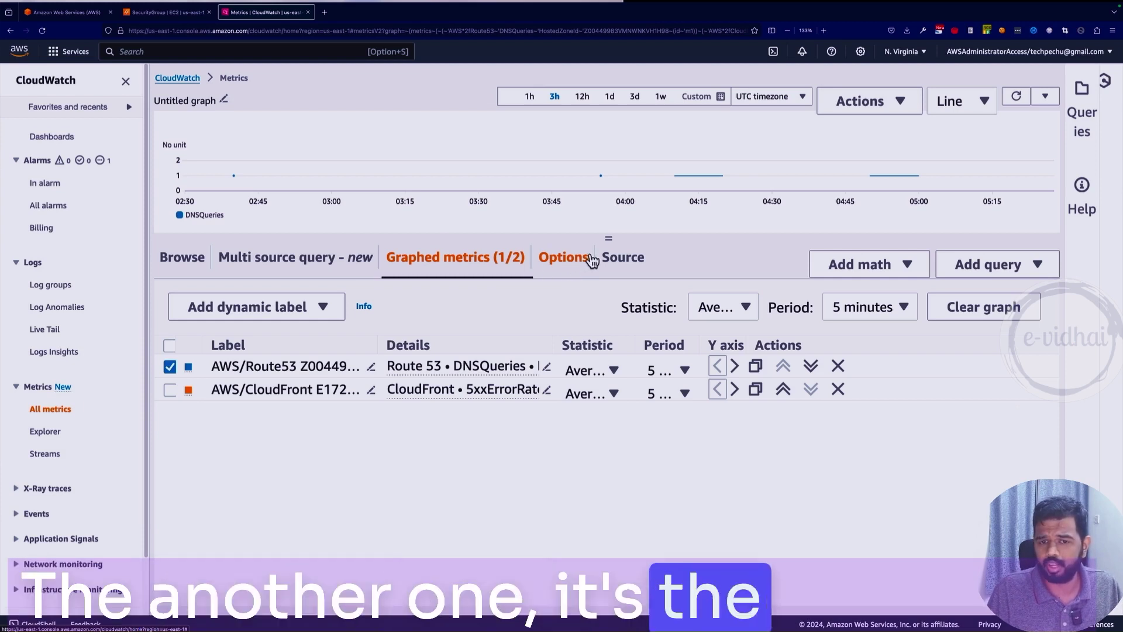
left_click(570, 258)
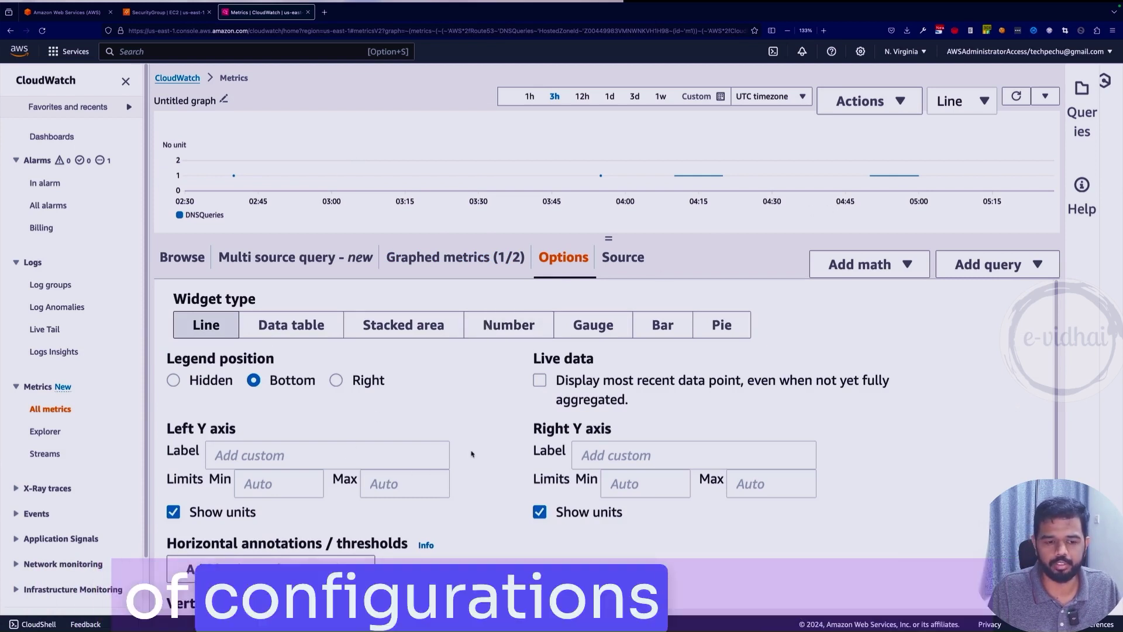
scroll(472, 454, "down", 1)
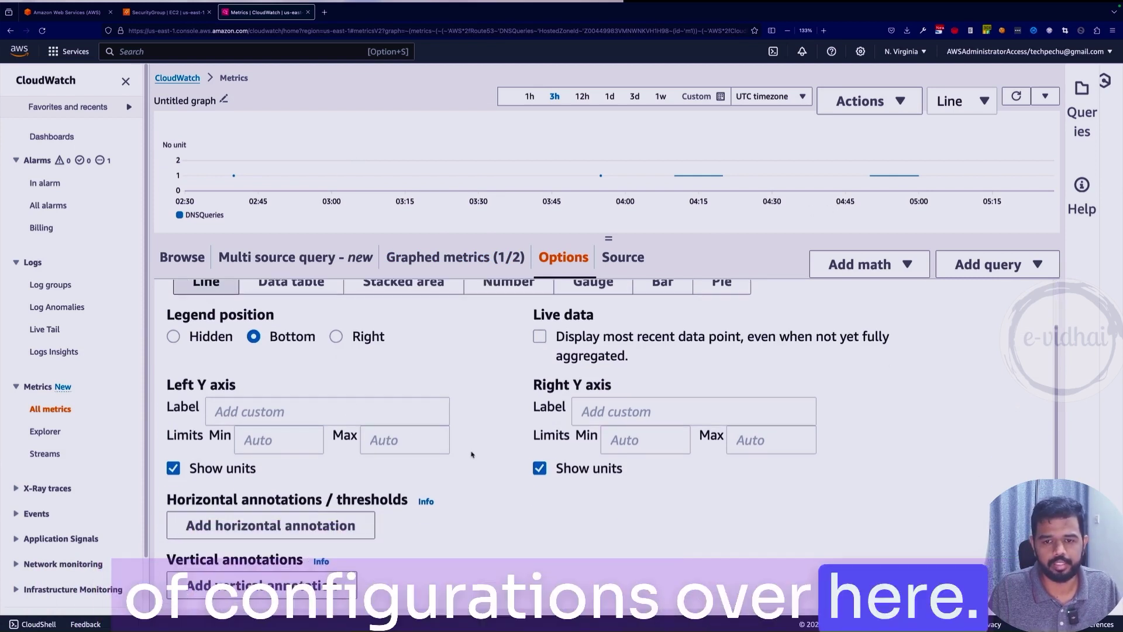
Step: Examine the graph's dashboard source, focusing on its metrics block
left_click(621, 267)
left_click_drag(351, 445, 174, 316)
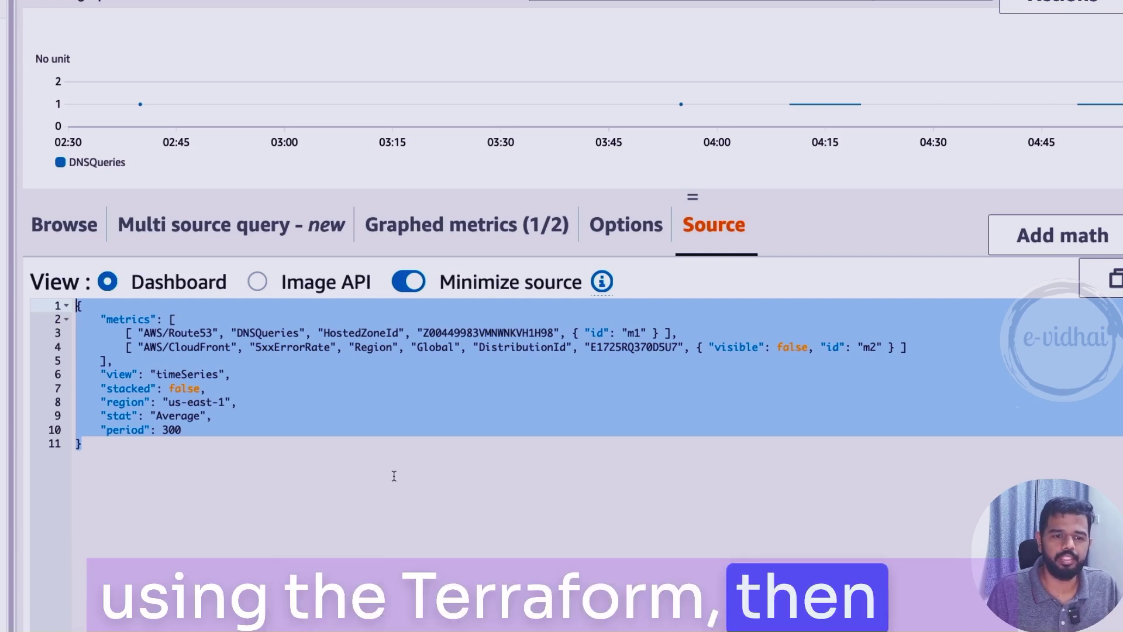
left_click(326, 421)
left_click_drag(101, 319, 142, 358)
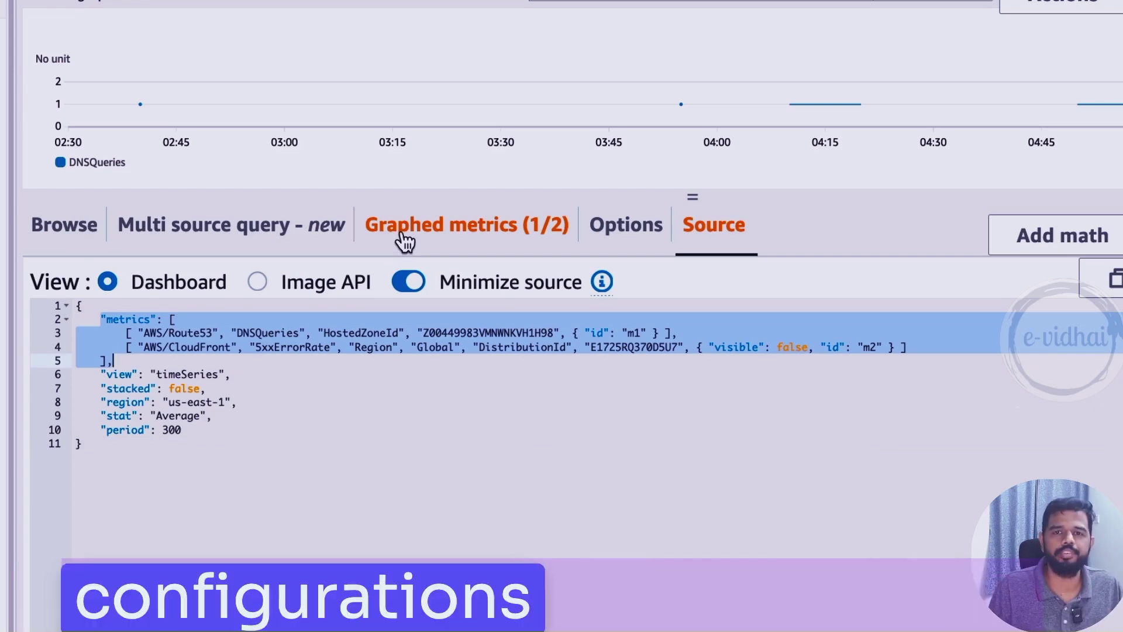
Step: Copy the graph's entire dashboard source JSON
left_click(268, 501)
key("ctrl+a")
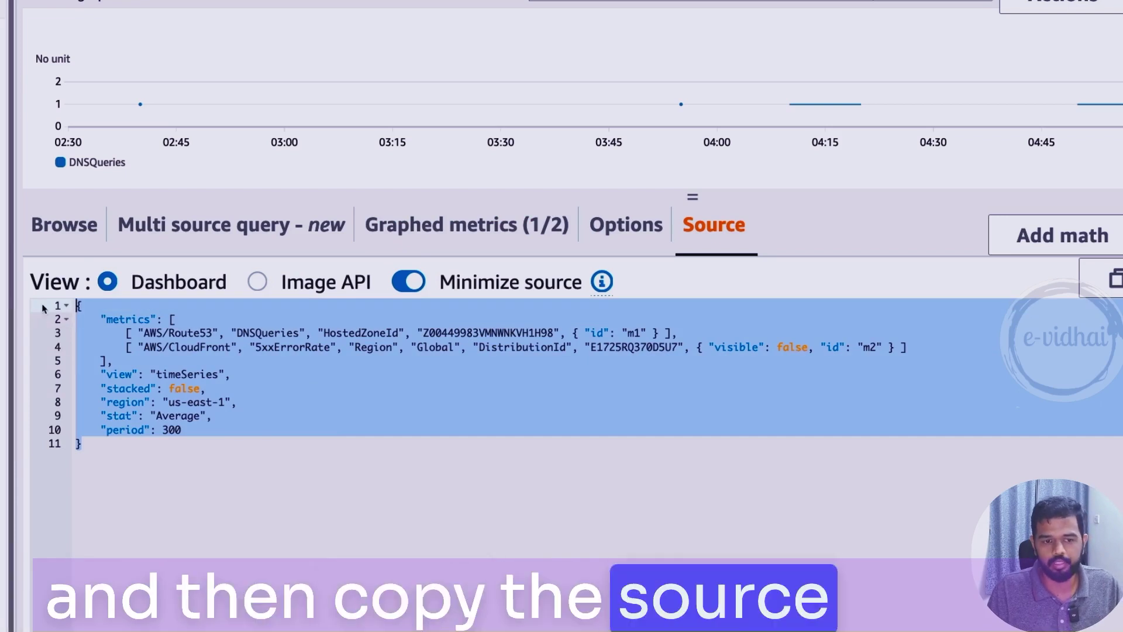
left_click(206, 487)
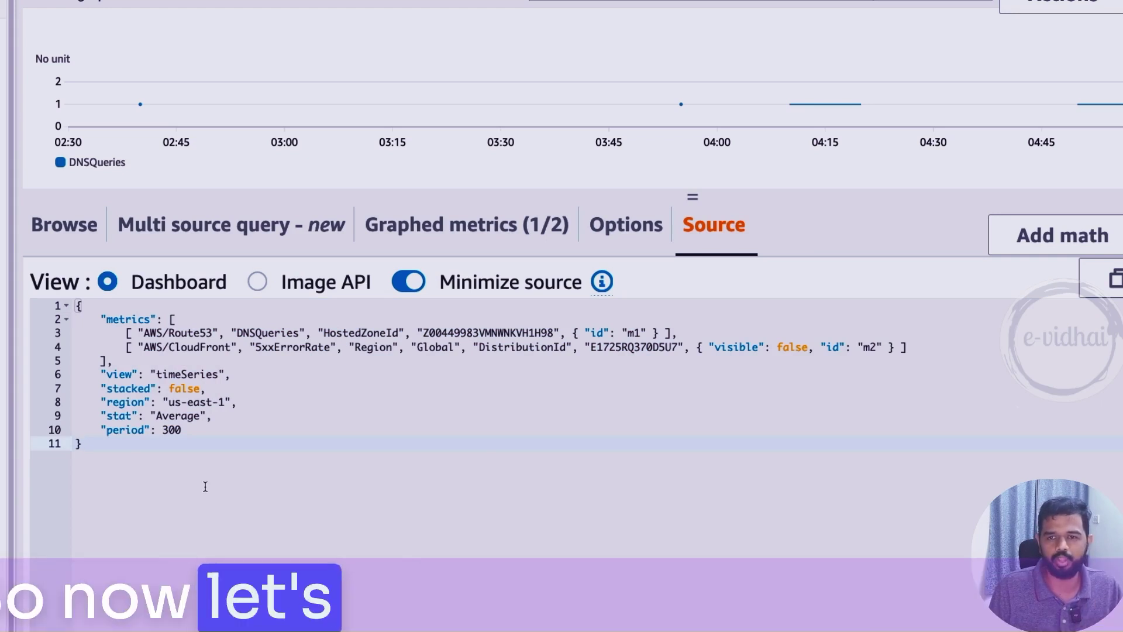
key("ctrl+a")
key("super+c")
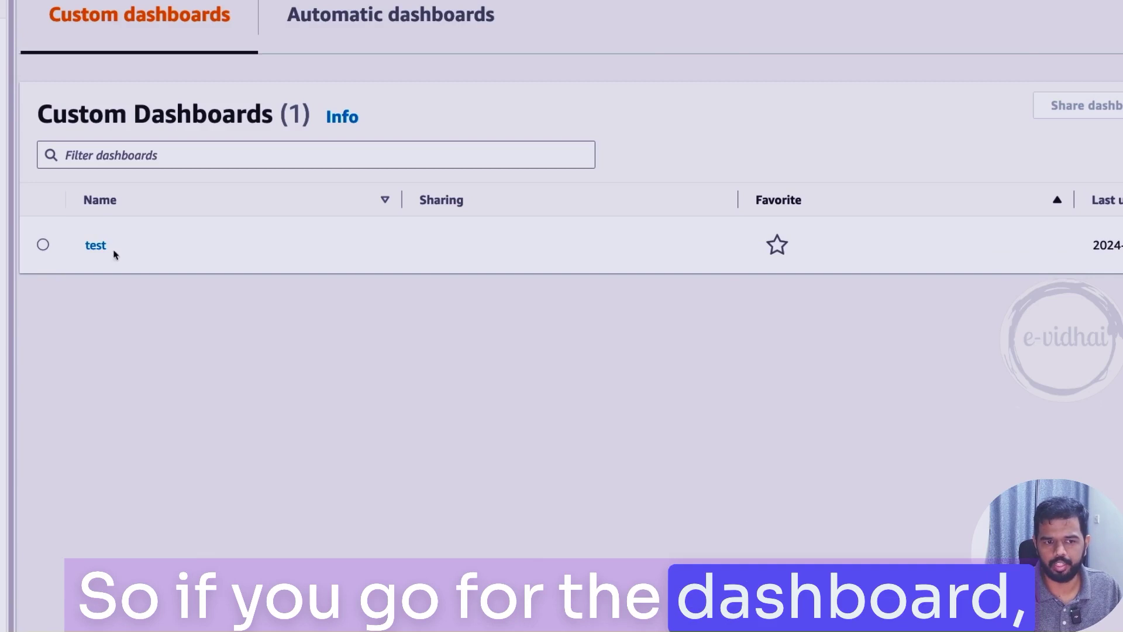
Step: Create a new custom dashboard named demo
left_click(1018, 175)
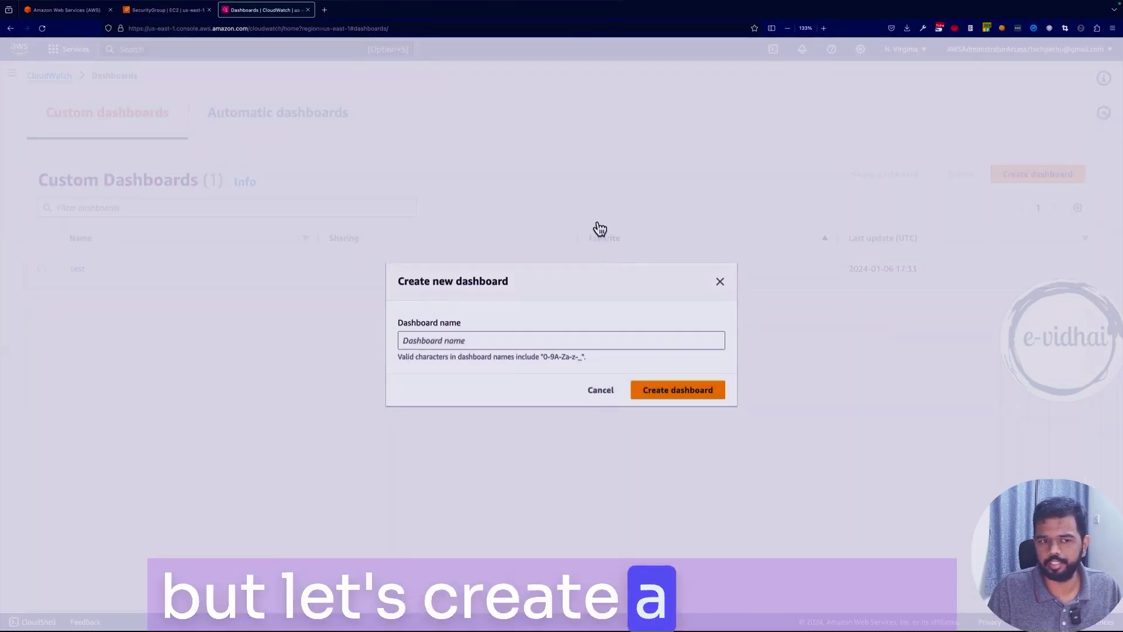
type("demo")
key("Return")
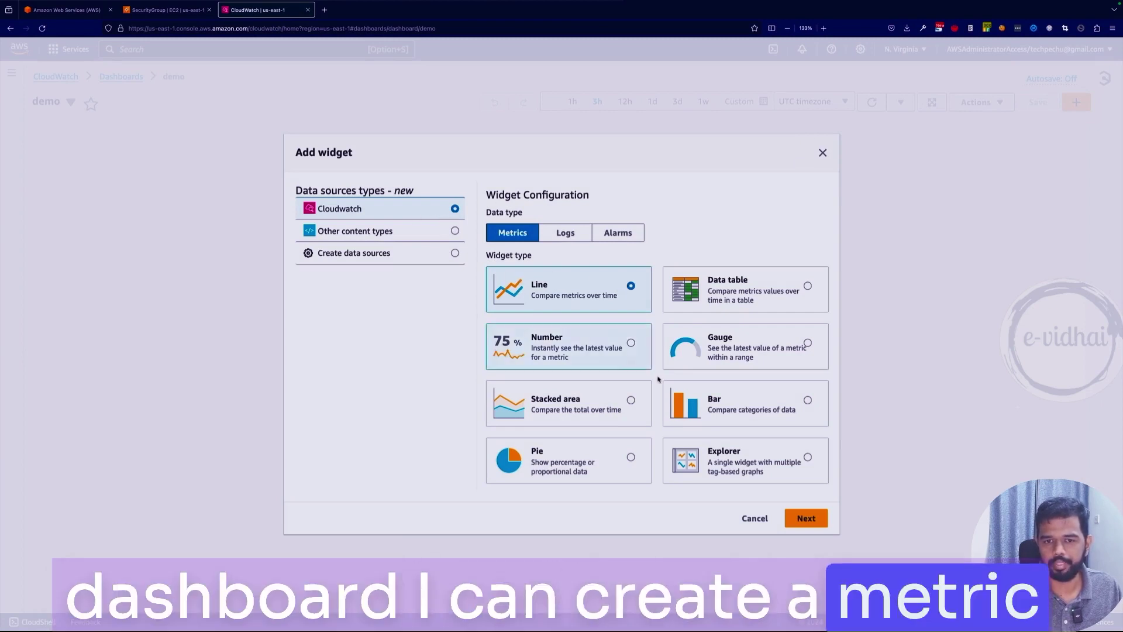
Step: Add a CloudWatch metrics line widget to the demo dashboard, replacing its source with the copied graph JSON
left_click(807, 518)
scroll(170, 439, "down", 1)
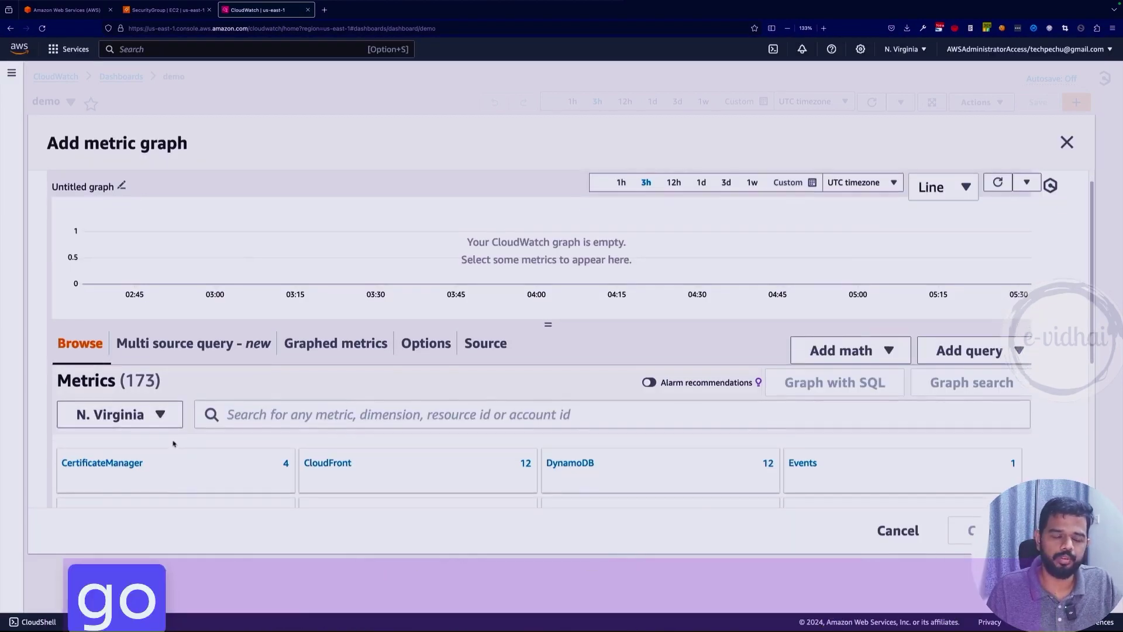
scroll(173, 443, "down", 1)
scroll(140, 439, "down", 1)
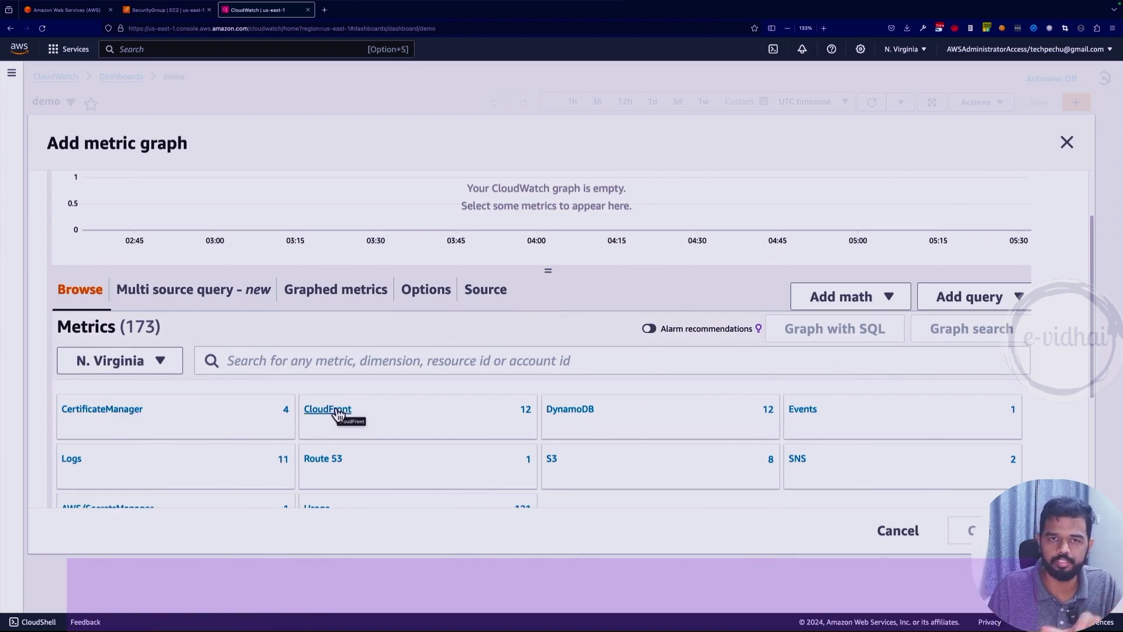
left_click(475, 293)
left_click(312, 391)
key("super+a")
key("super+v")
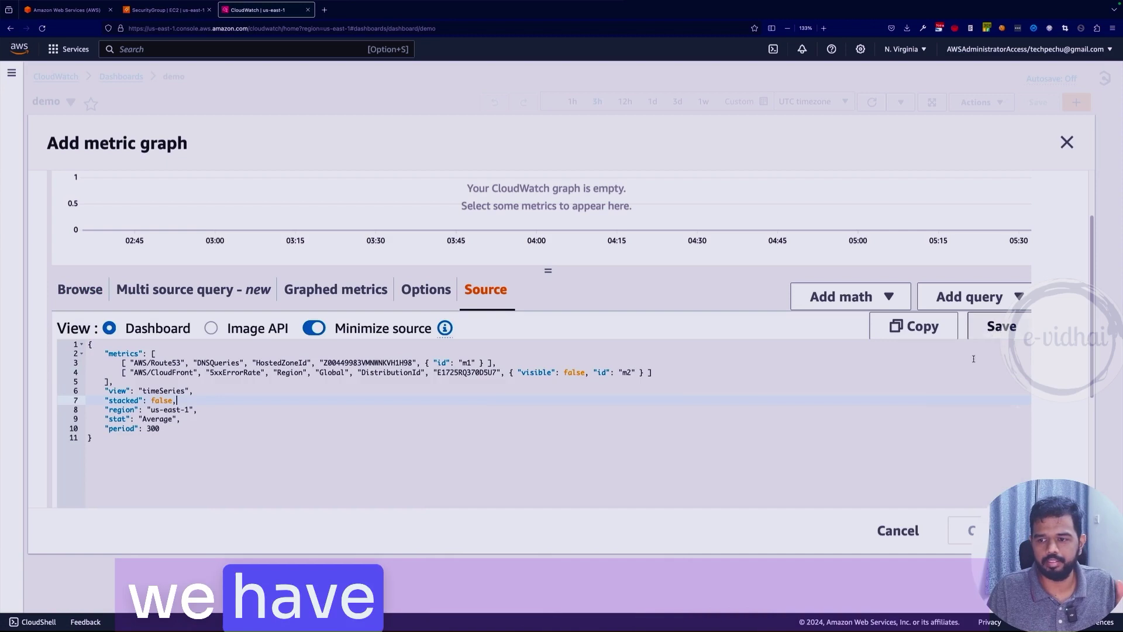
left_click(996, 342)
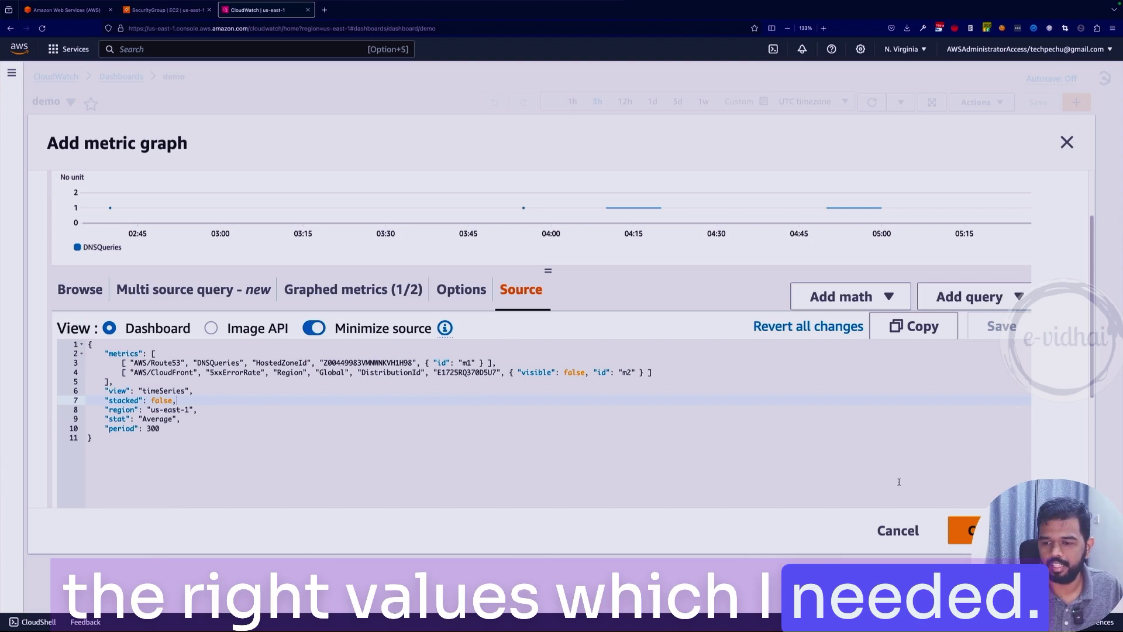
left_click(959, 521)
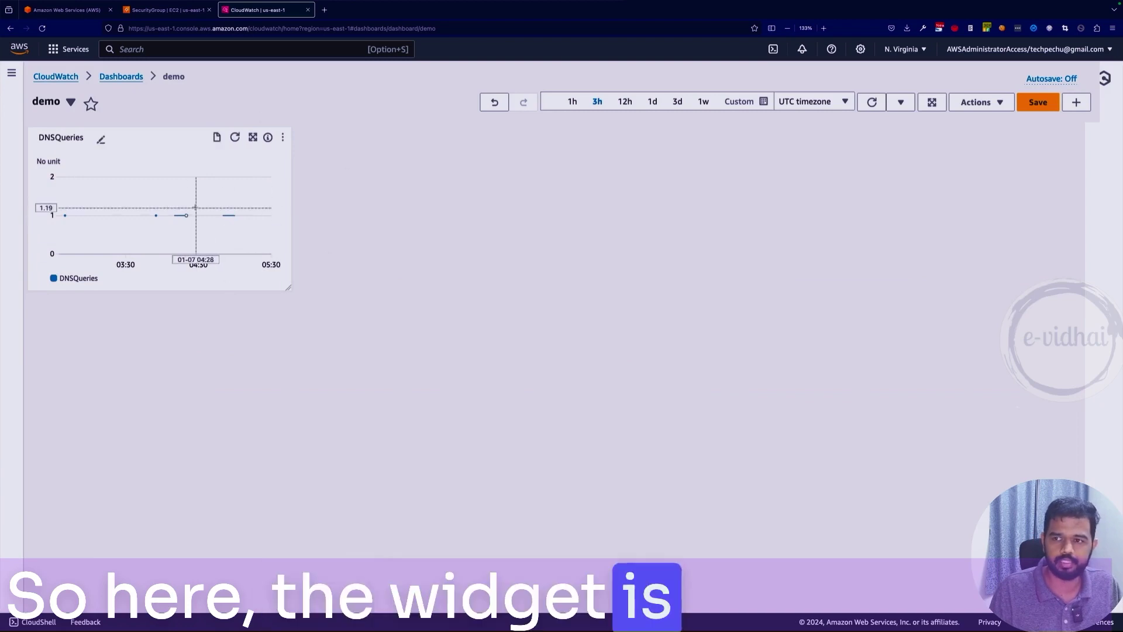
Step: Switch the console region to US East (Ohio), leaving the demo dashboard without saving its changes
left_click(909, 51)
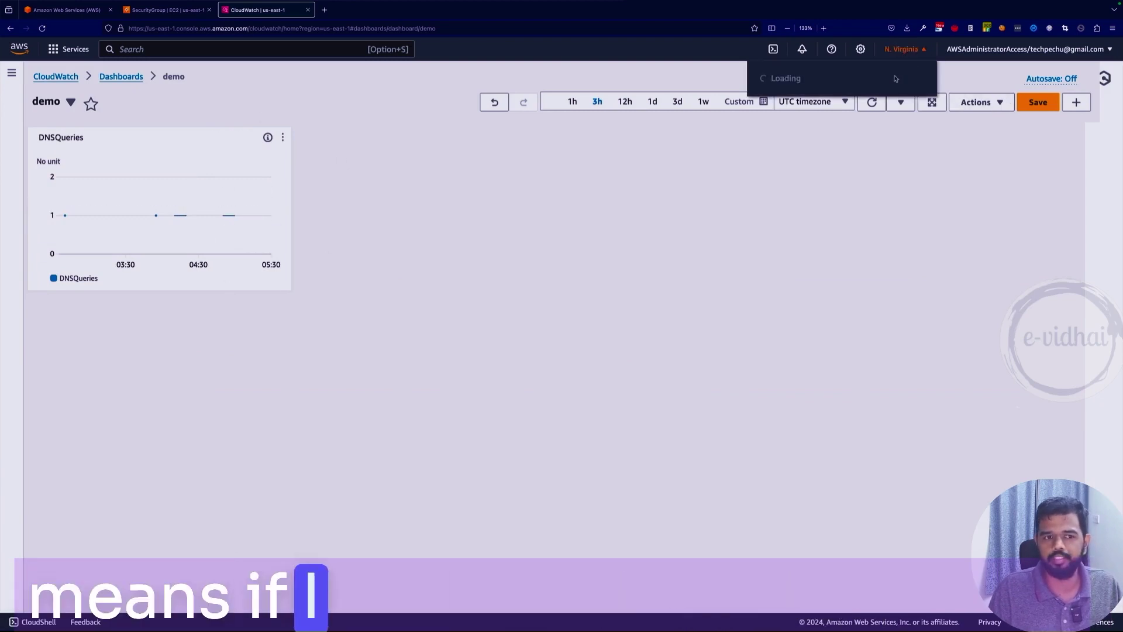
left_click(813, 106)
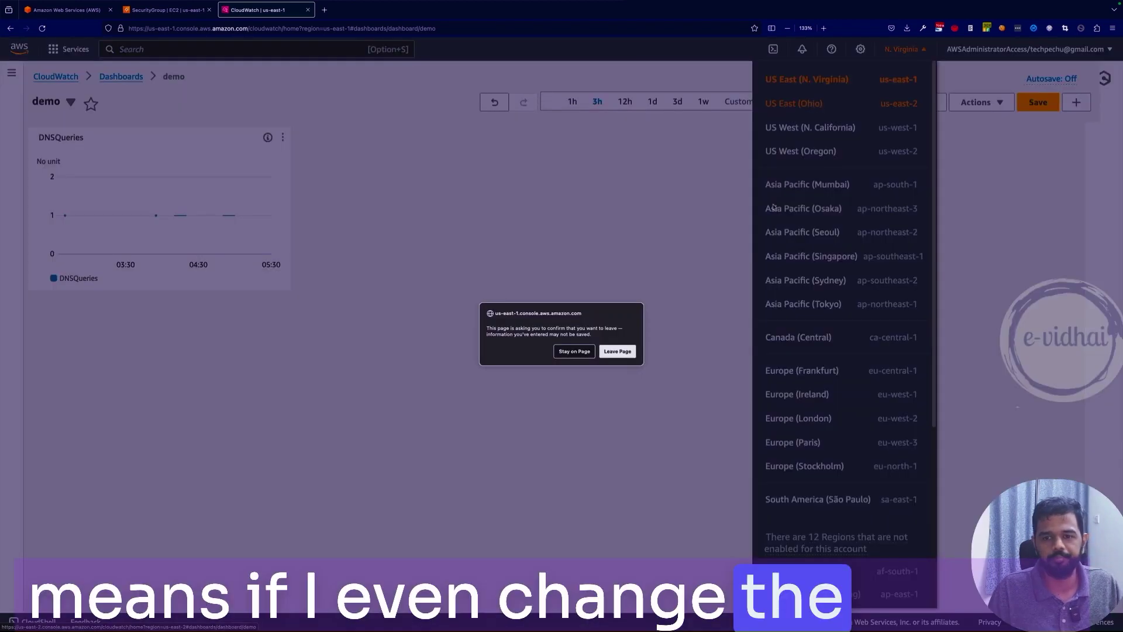
left_click(612, 352)
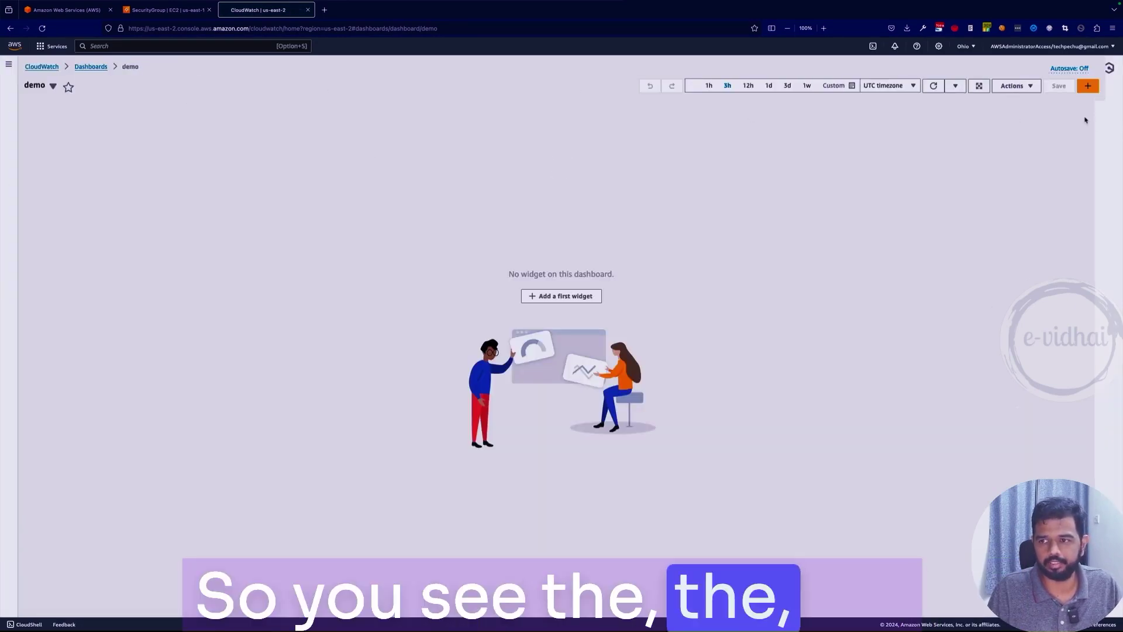
Step: Add a metrics line widget to the demo dashboard in the Ohio region, using the copied graph JSON as its source
left_click(1089, 88)
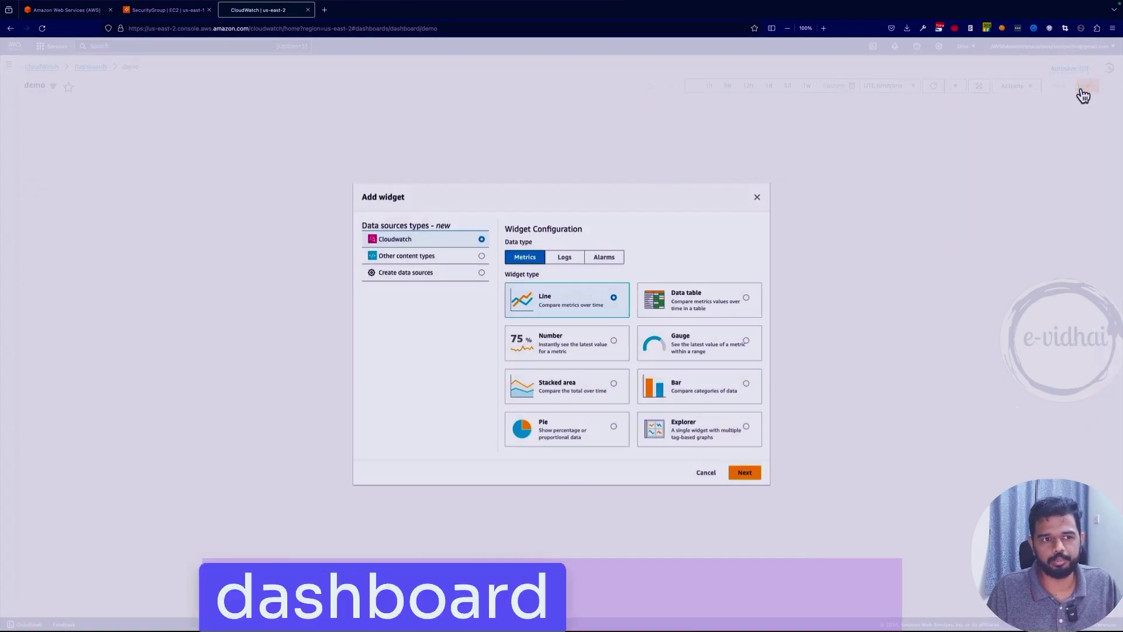
left_click(745, 473)
left_click(384, 283)
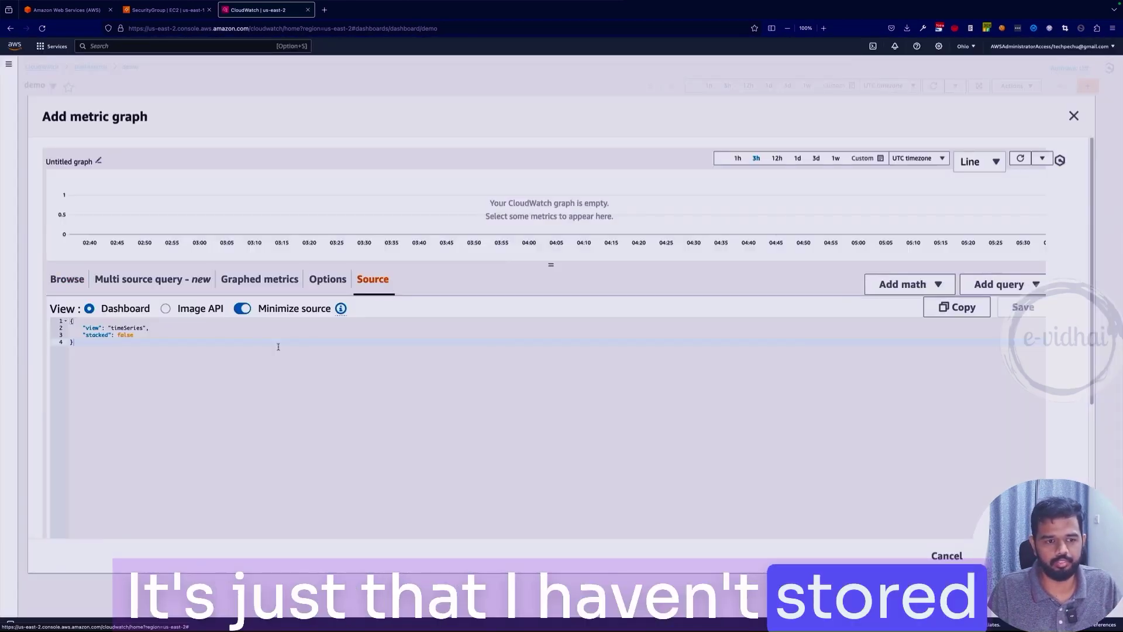
key("ctrl+a")
key("ctrl+v")
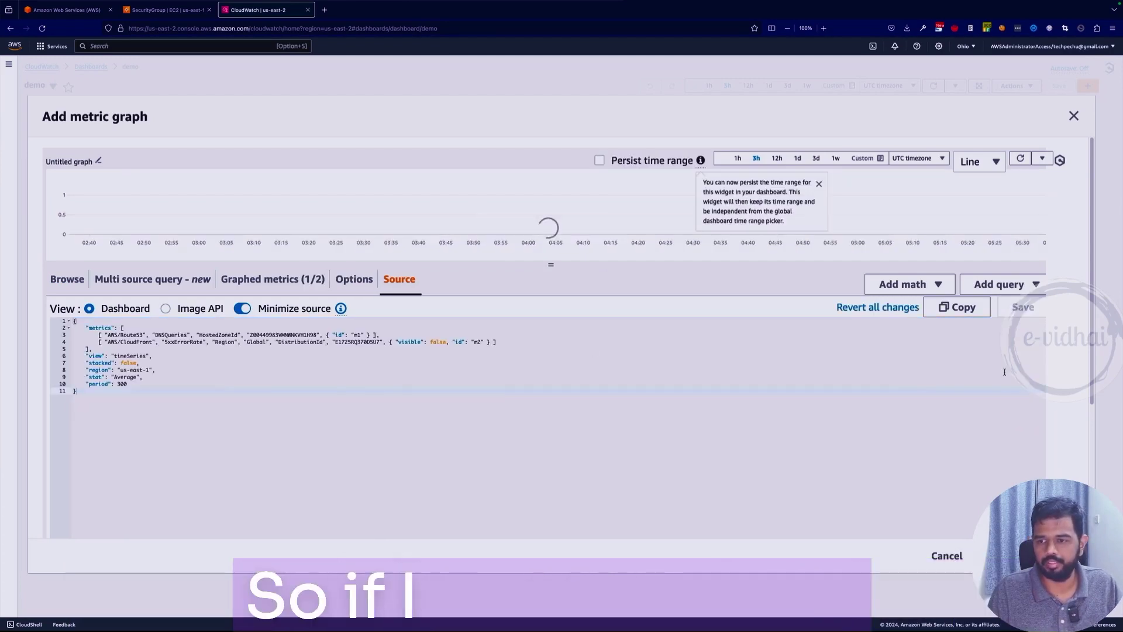
left_click(1048, 556)
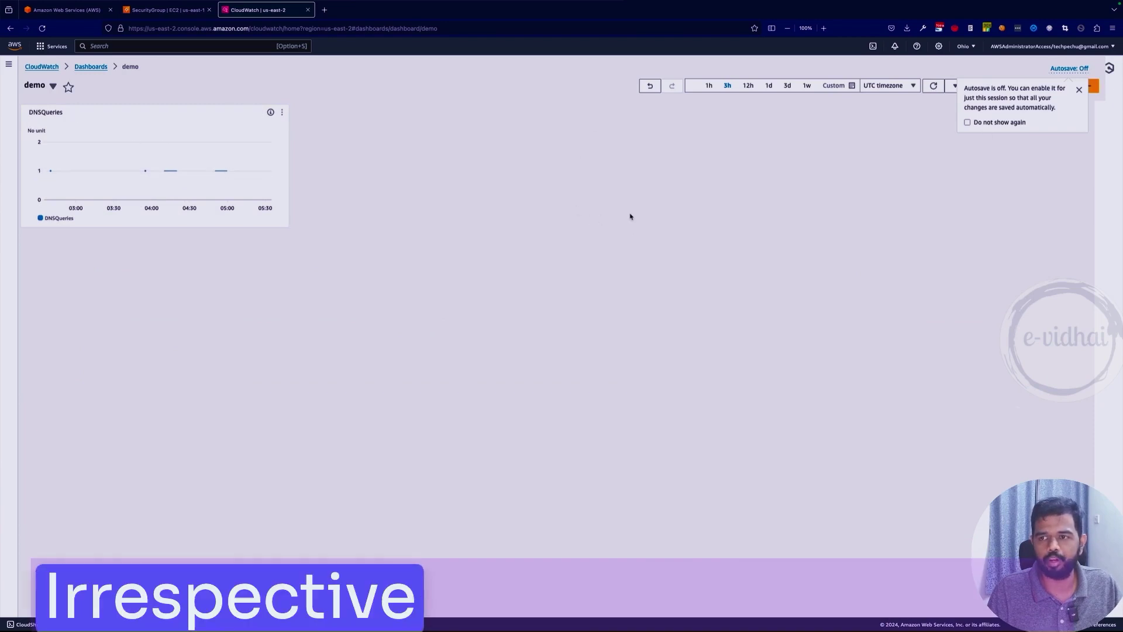
Step: Switch the region back to US East (N. Virginia) and open the DNSQueries widget for editing
left_click(965, 47)
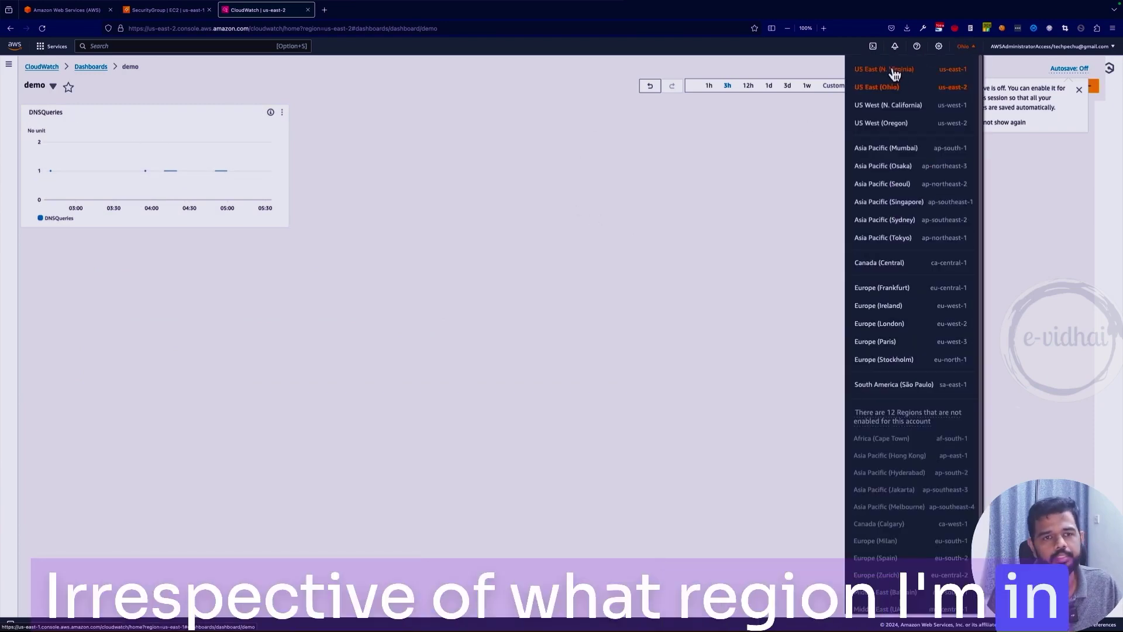
left_click(894, 71)
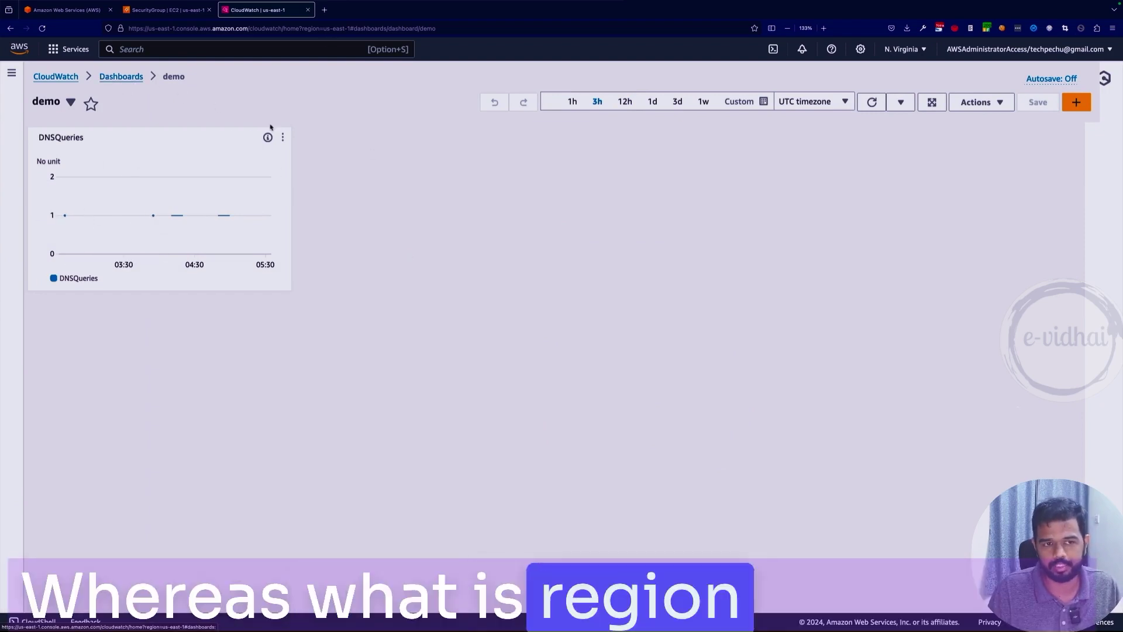
left_click(282, 143)
left_click(309, 156)
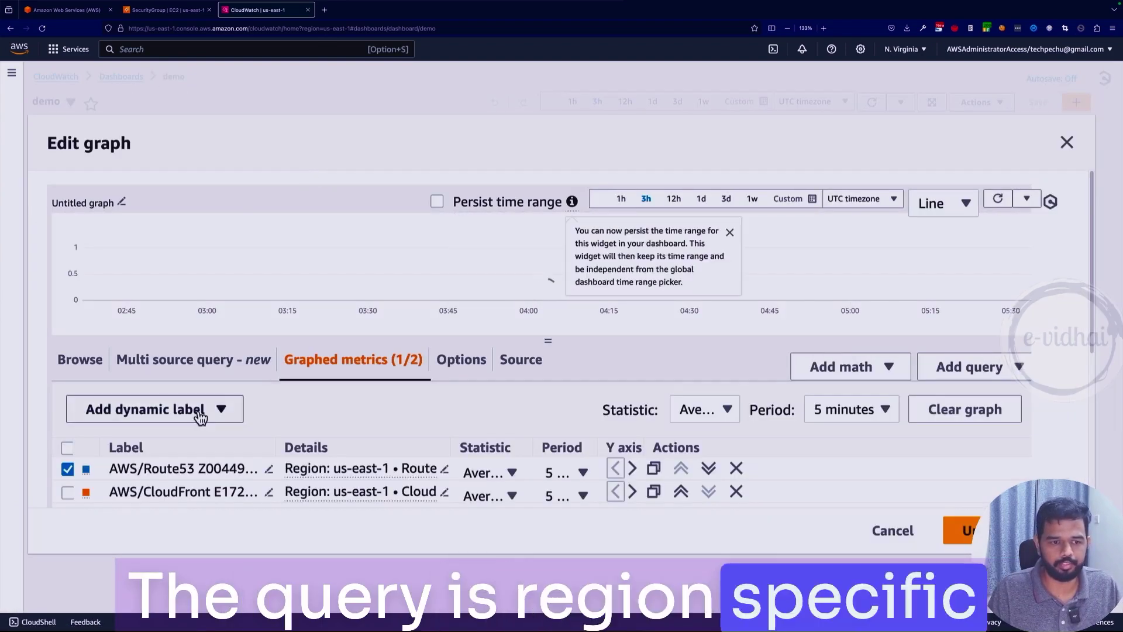
Step: Browse the widget's available metrics for the US West (N. California) region, and update the widget
left_click(80, 359)
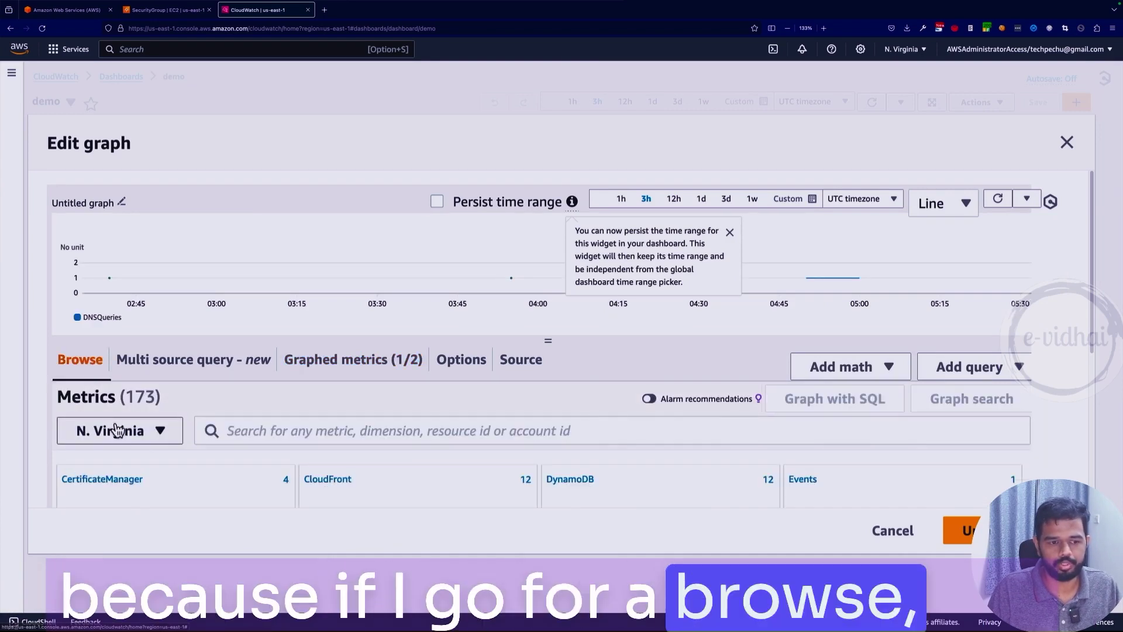
left_click(157, 434)
scroll(175, 475, "down", 1)
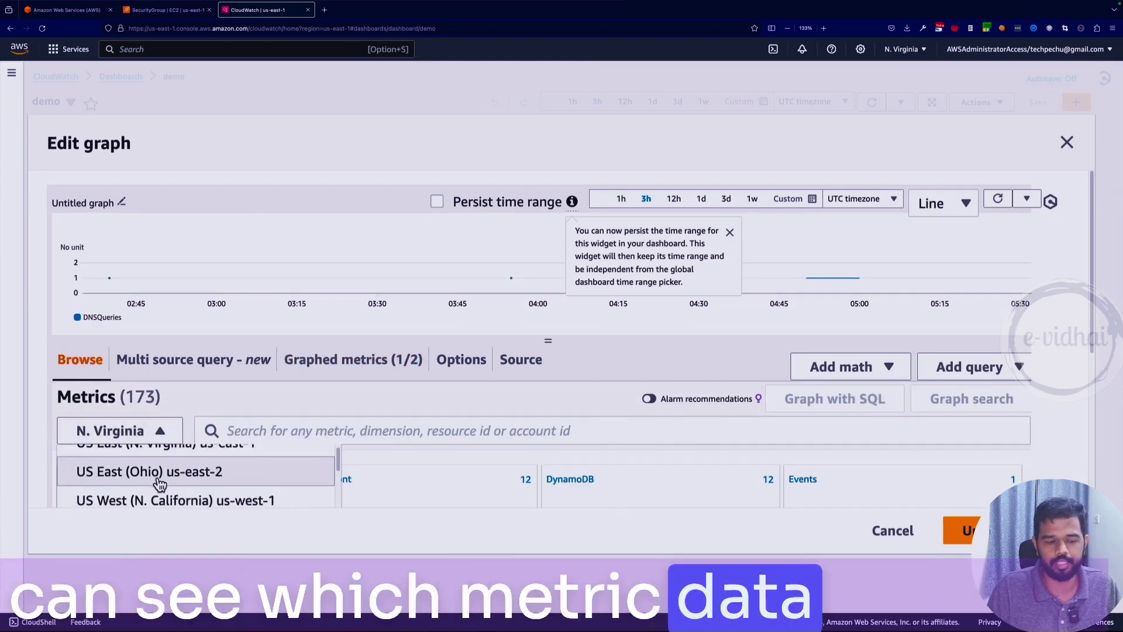
left_click(188, 497)
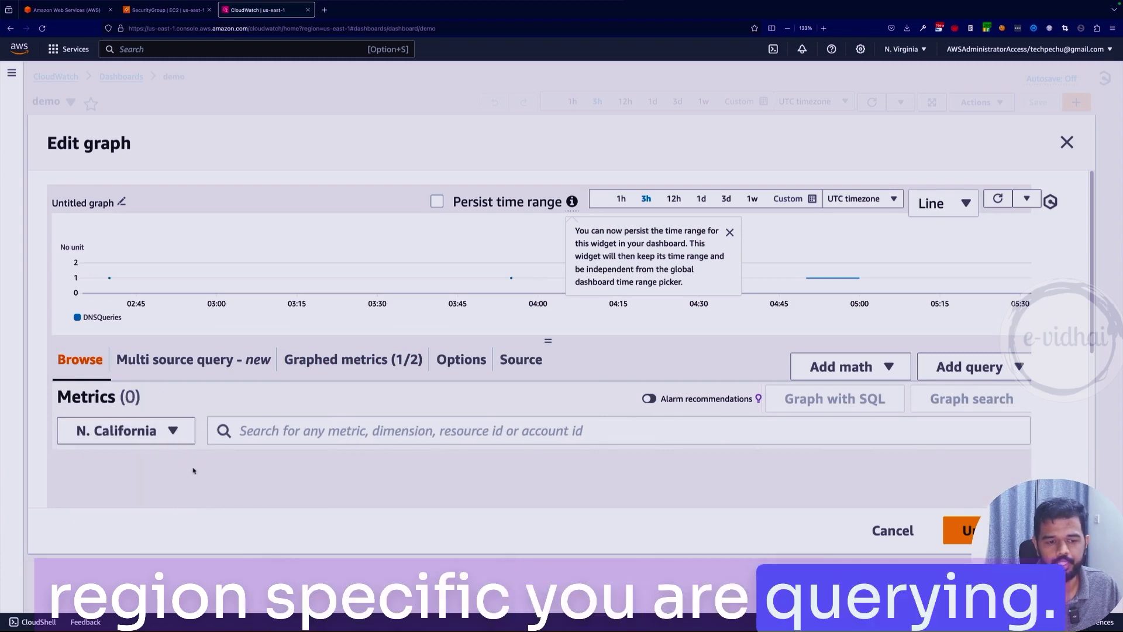
left_click(948, 525)
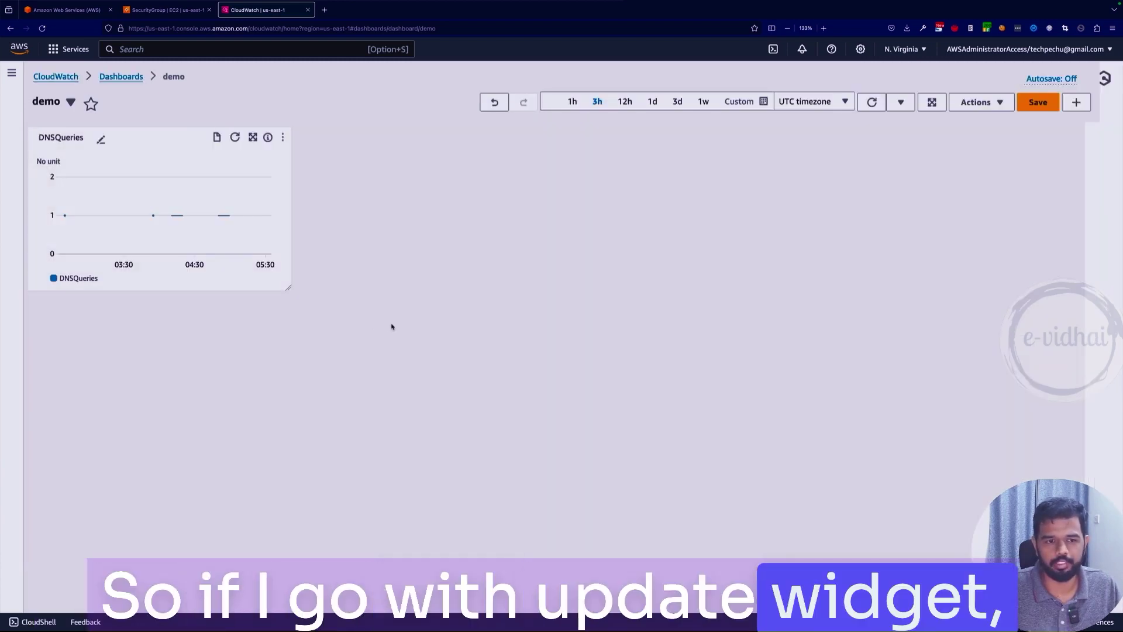
Step: Reopen the DNSQueries widget's graph editor, look at the region choice for browsing metrics, and close it without changes
mouse_move(100, 138)
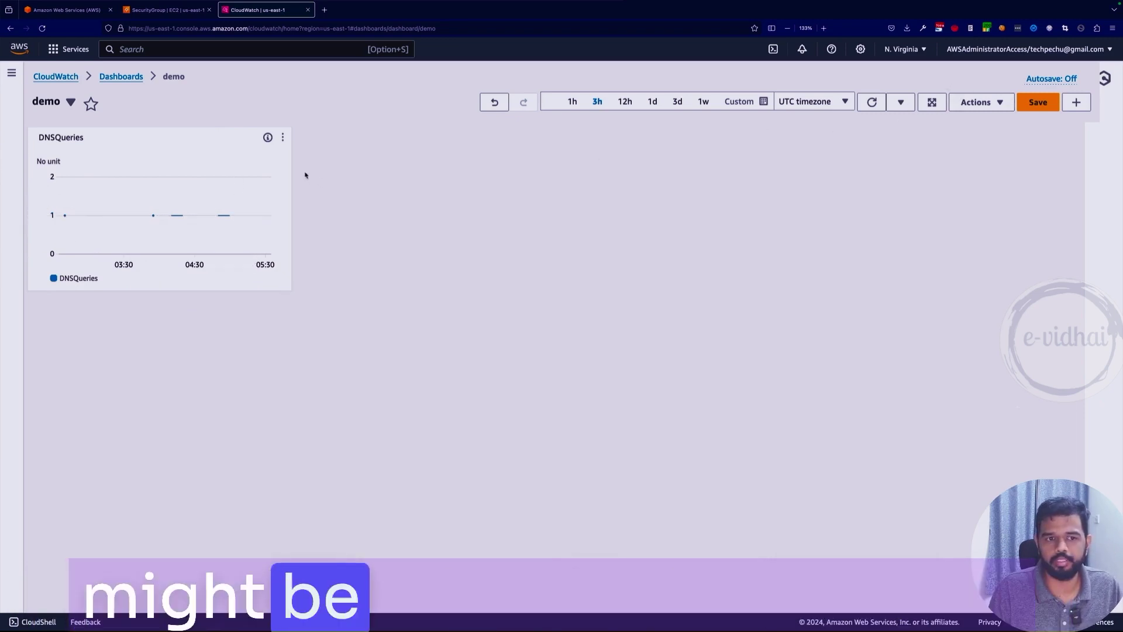
left_click(283, 146)
left_click(296, 158)
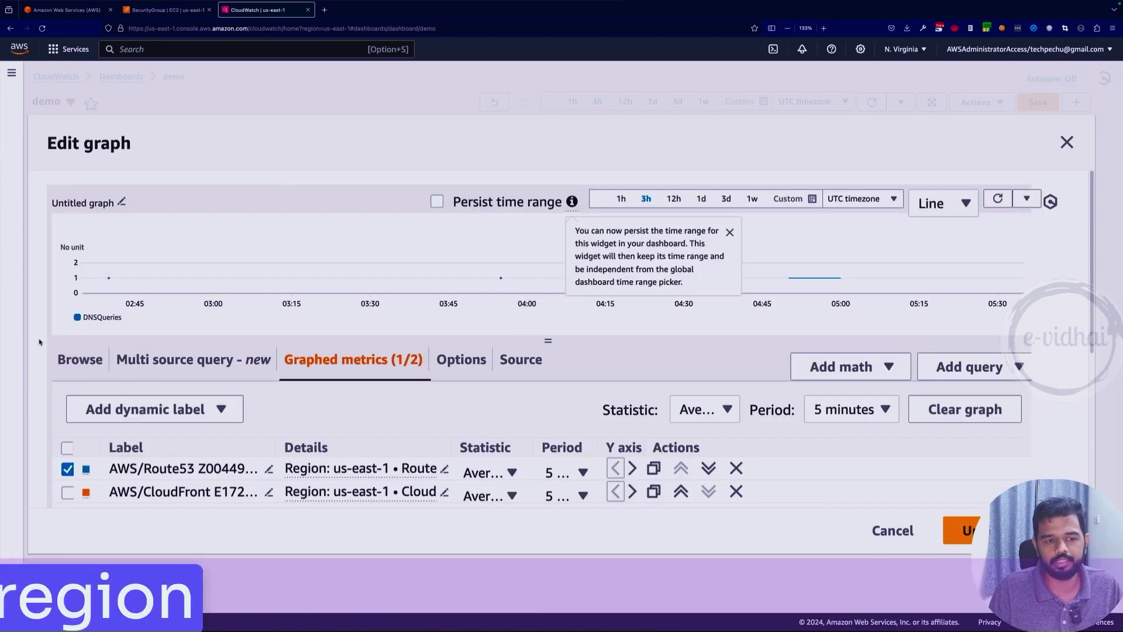
left_click(87, 362)
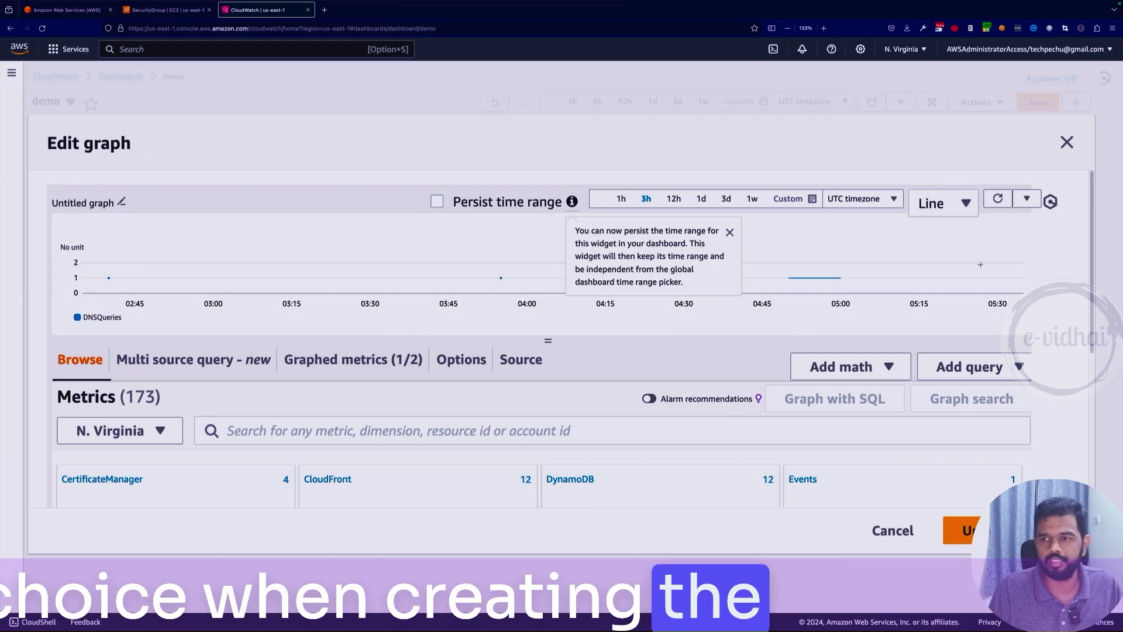
left_click(1067, 143)
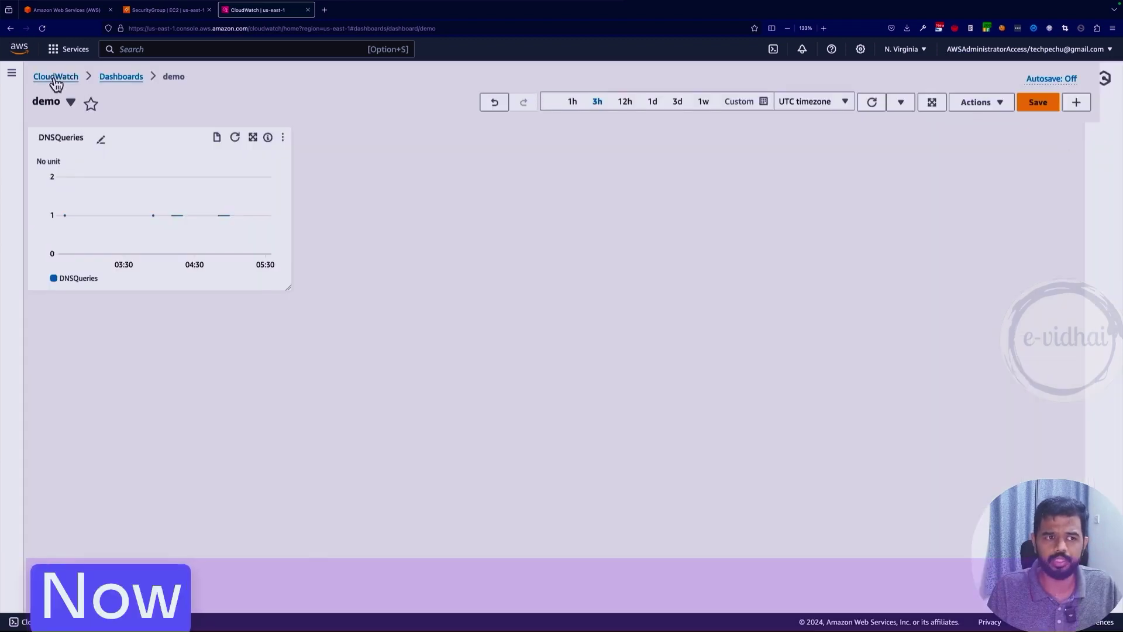
Step: Go to the list of all CloudWatch alarms and start creating a new alarm
left_click(53, 77)
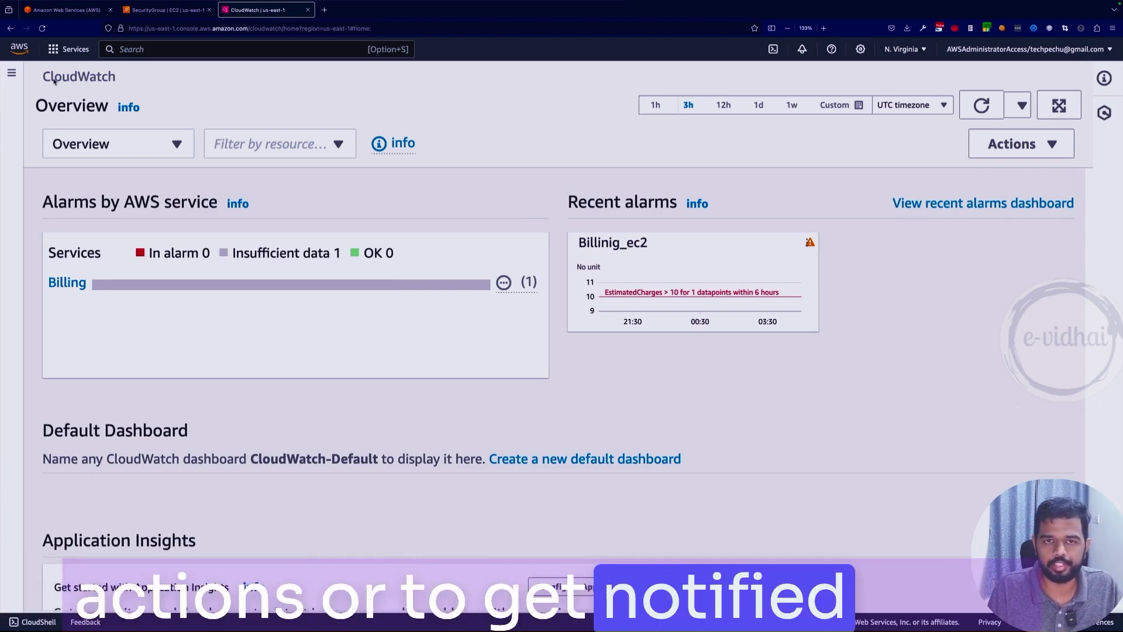
left_click(12, 75)
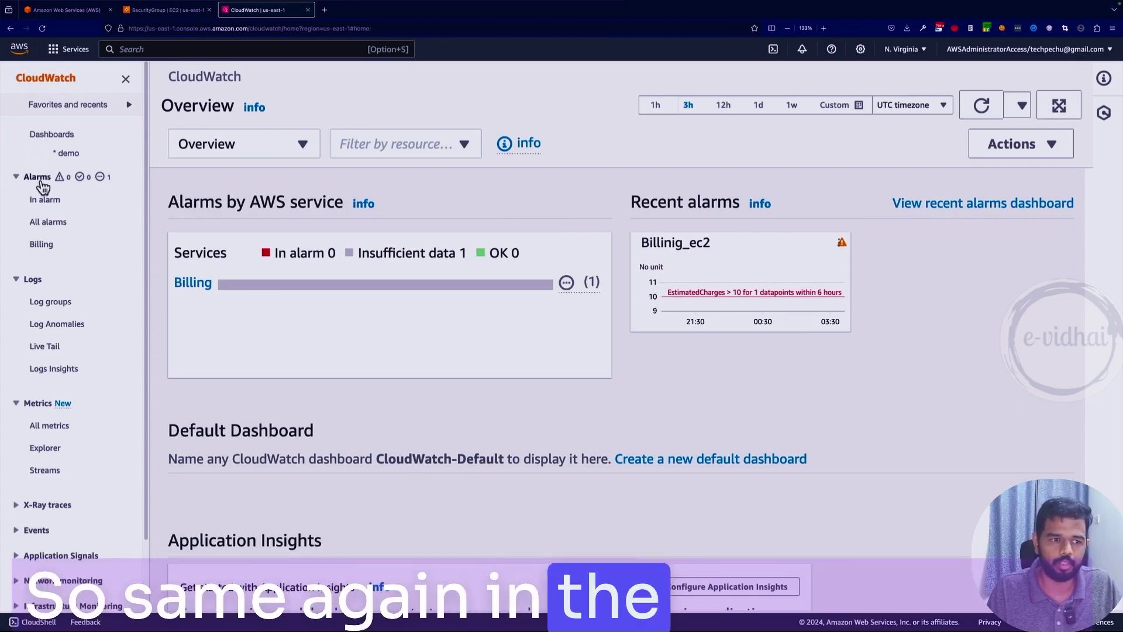
left_click(48, 222)
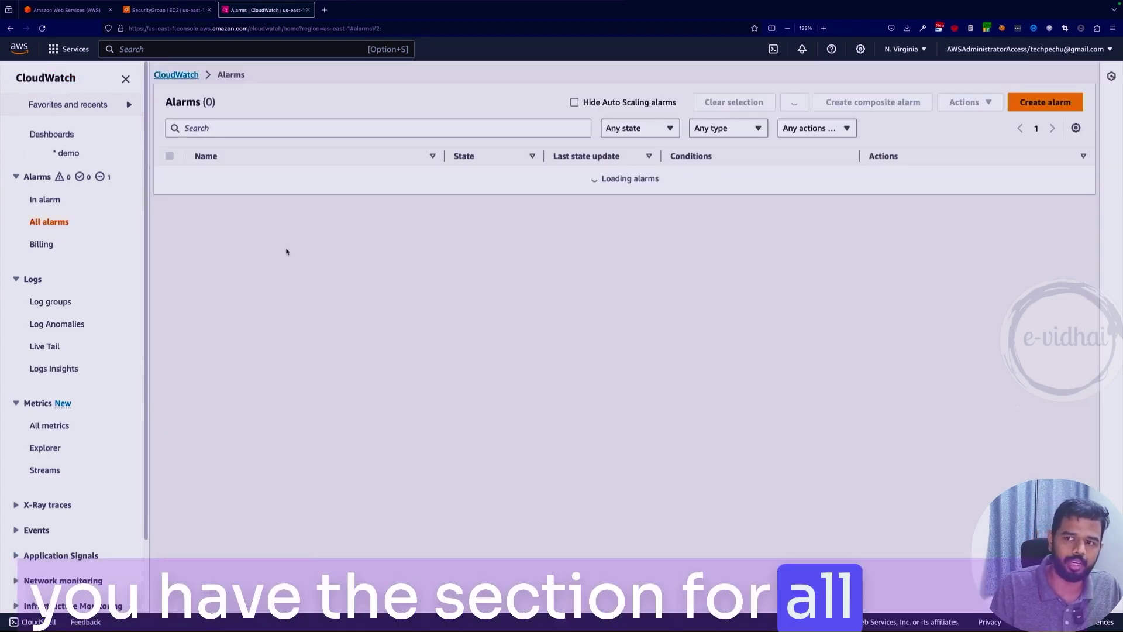
left_click(1041, 103)
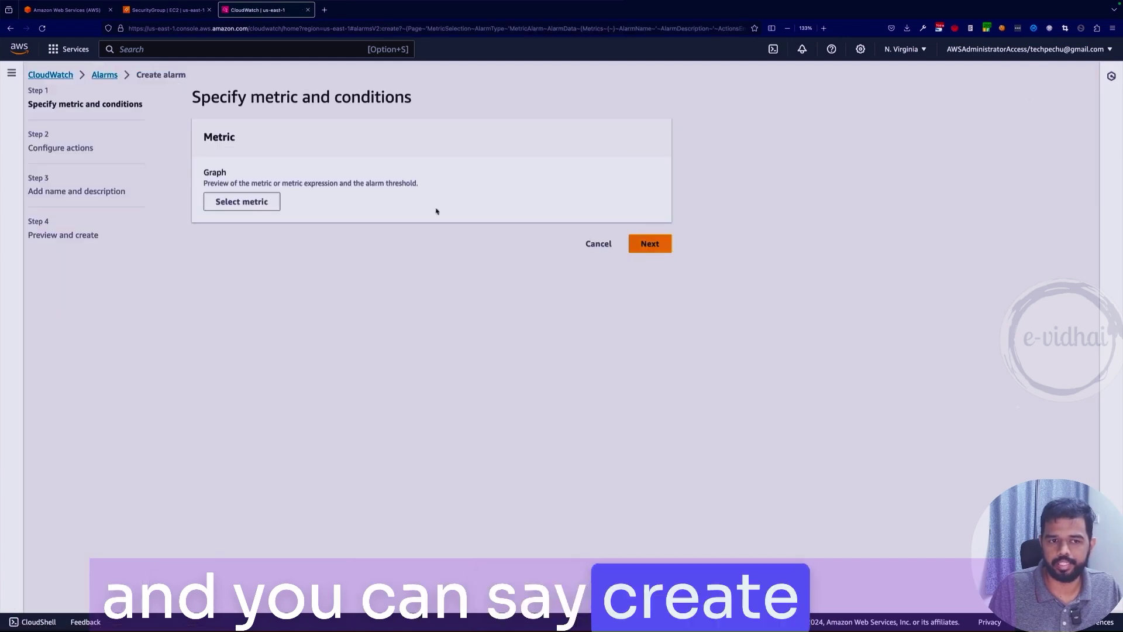
Step: Choose the Route 53 DNSQueries metric for the alarm by replacing the metric source with the copied graph JSON
left_click(243, 202)
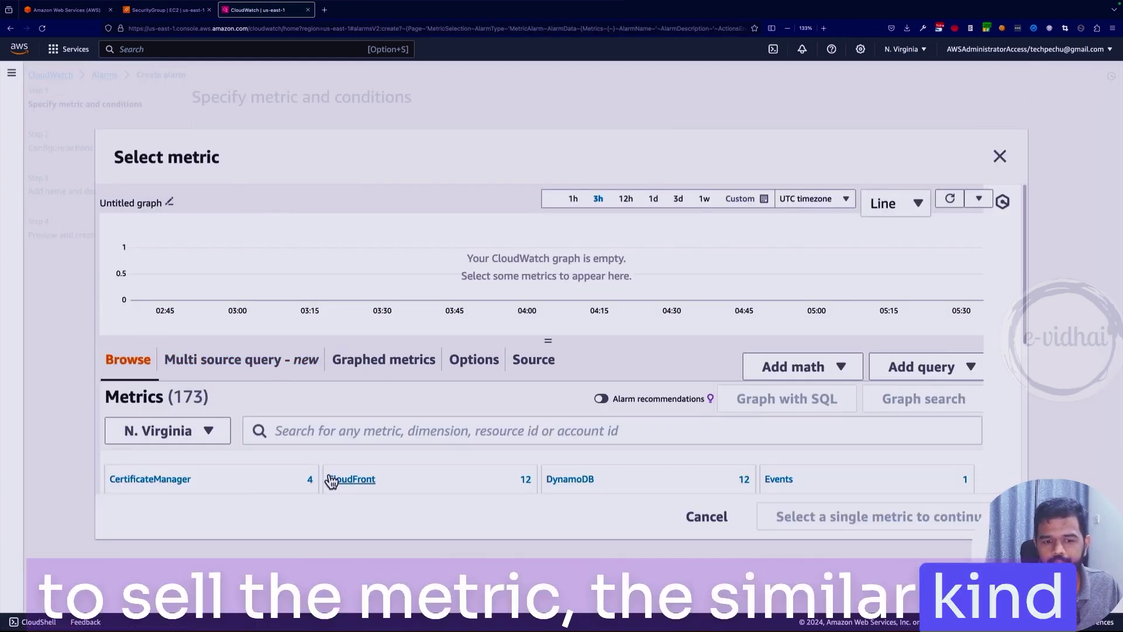
scroll(332, 481, "down", 4)
scroll(348, 439, "up", 4)
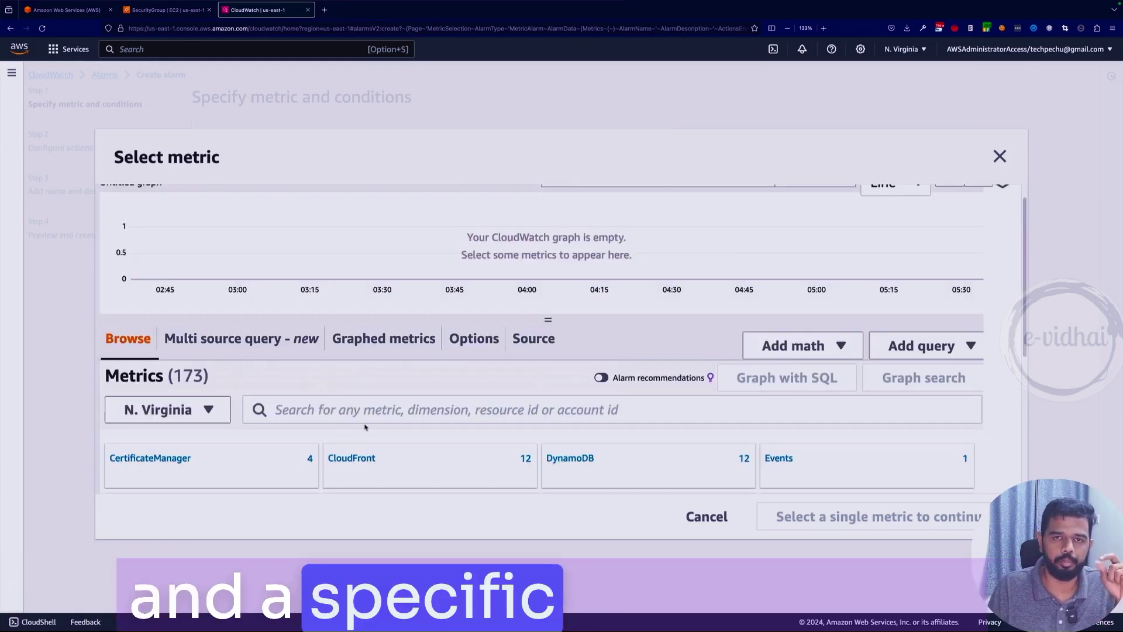
left_click(534, 339)
left_click(379, 408)
key("ctrl+a")
type("{     \"metrics\": [         [ \"AWS/Route53\", \"DNSQueries\", \"HostedZoneId\", \"Z00449983VMNWNKVH1H98\", { \"id\": \"m1\" } ],         [ \"AWS/CloudFront\", \"5xxErrorRate\", \"Region\", \"Global\", \"DistributionId\", \"E1725RQ370D5U7\", { \"visible\": false, \"id\": \"m2\" } ]     ],     \"view\": \"timeSeries\",     \"stacked\": false,     \"region\": \"us-east-1\",     \"stat\": \"Average\",     \"period\": 300 }")
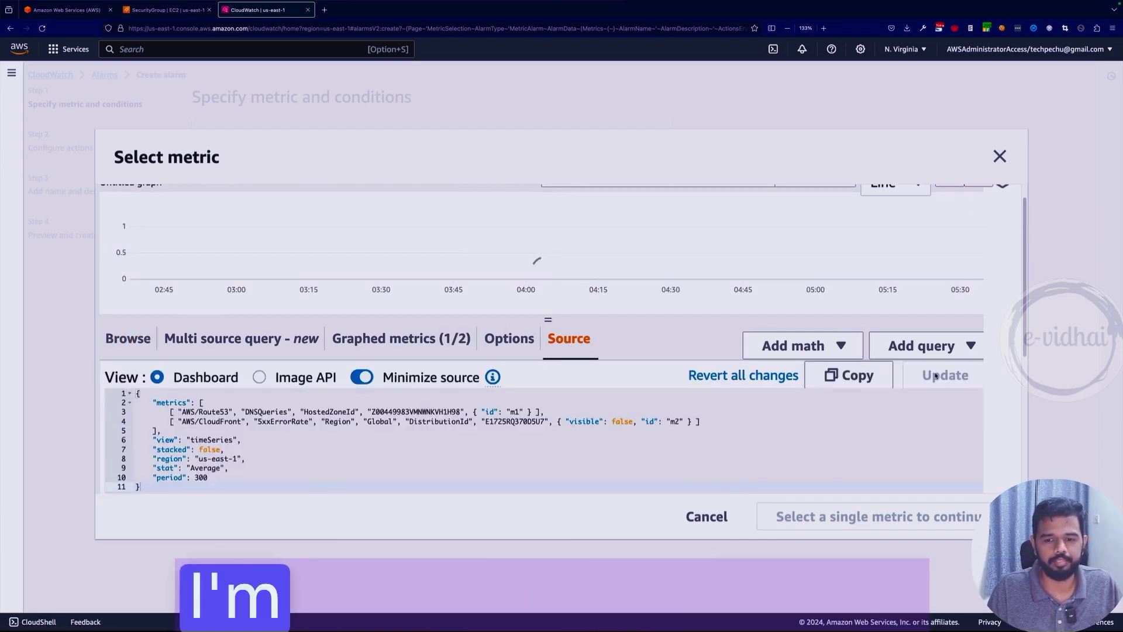
left_click(943, 516)
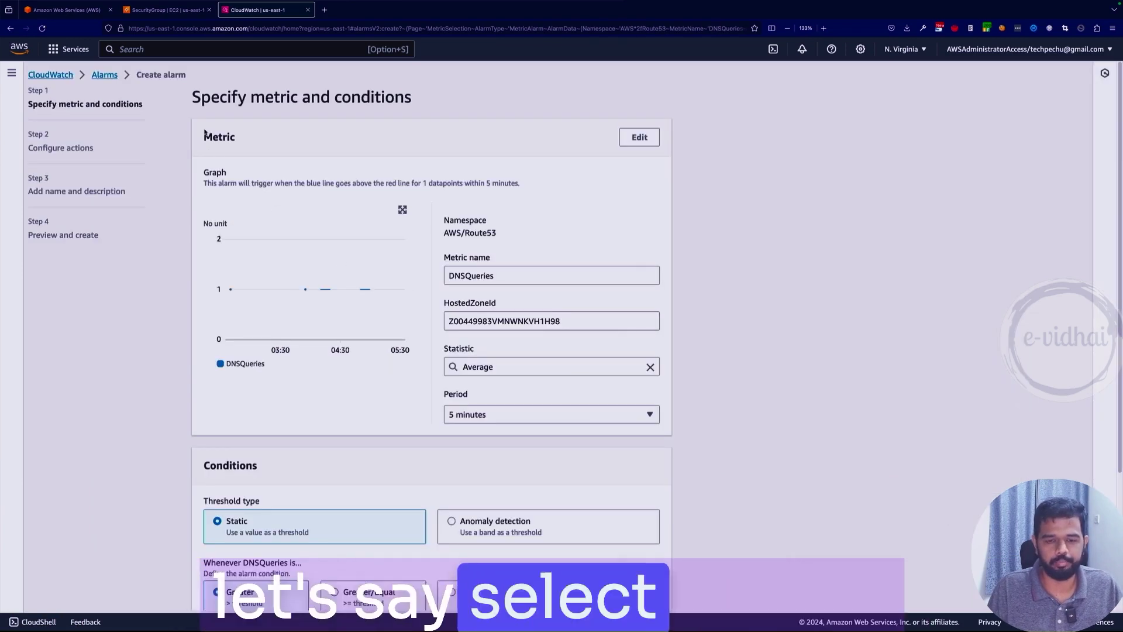
Step: Set the statistic of the alarm's DNSQueries metric to Sum
left_click(496, 366)
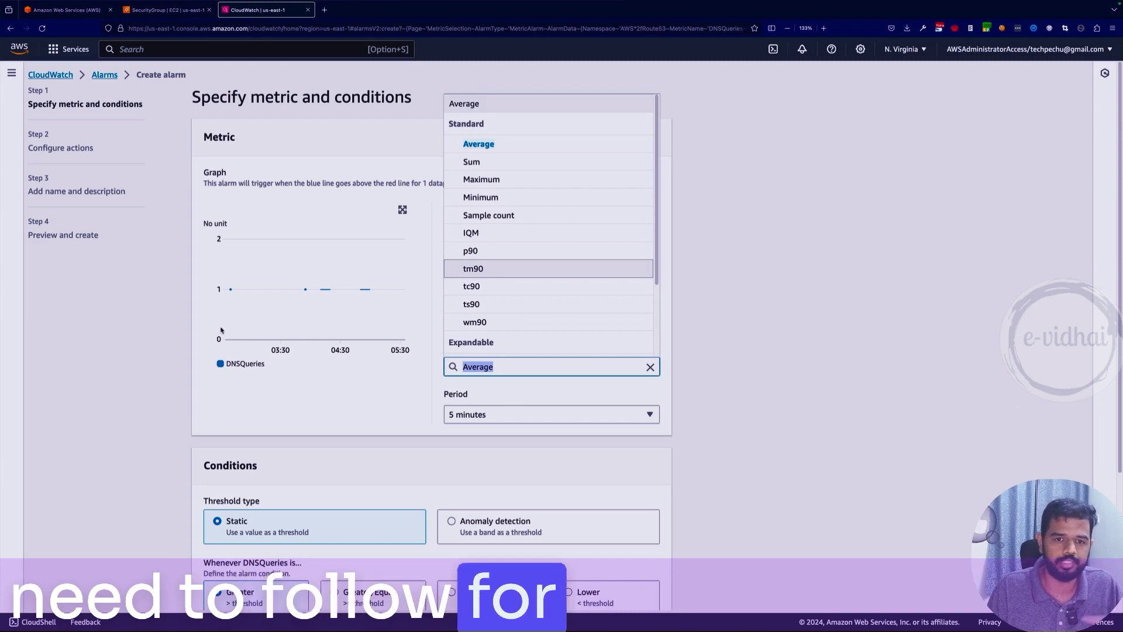
left_click(527, 162)
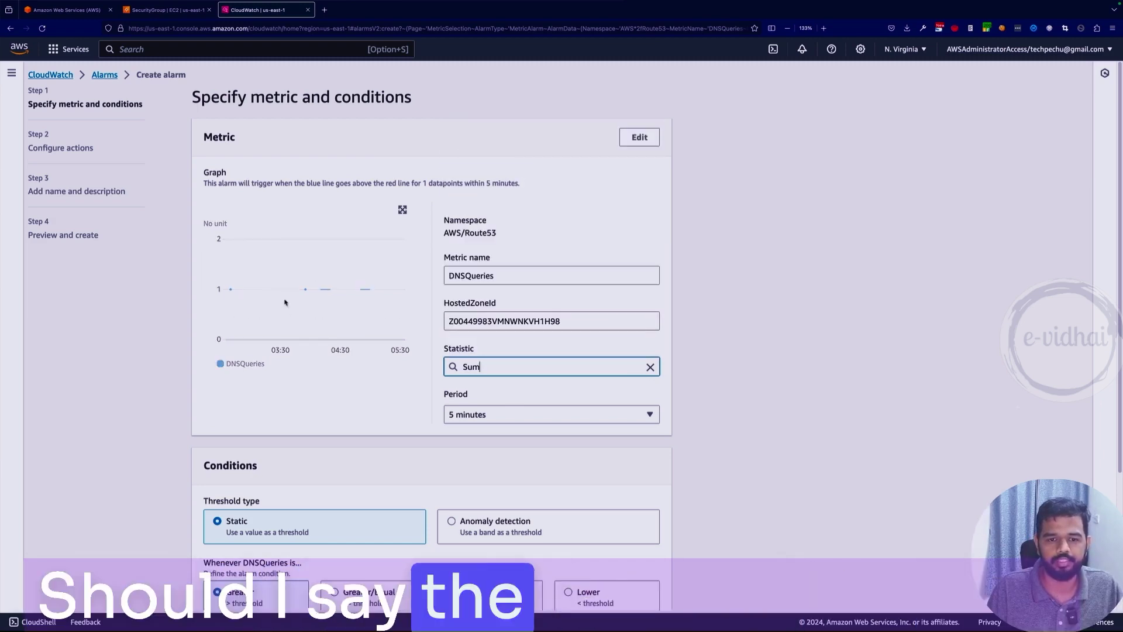
Step: Change the statistic of the alarm's DNSQueries metric to Maximum and look through the other available statistics
left_click(649, 367)
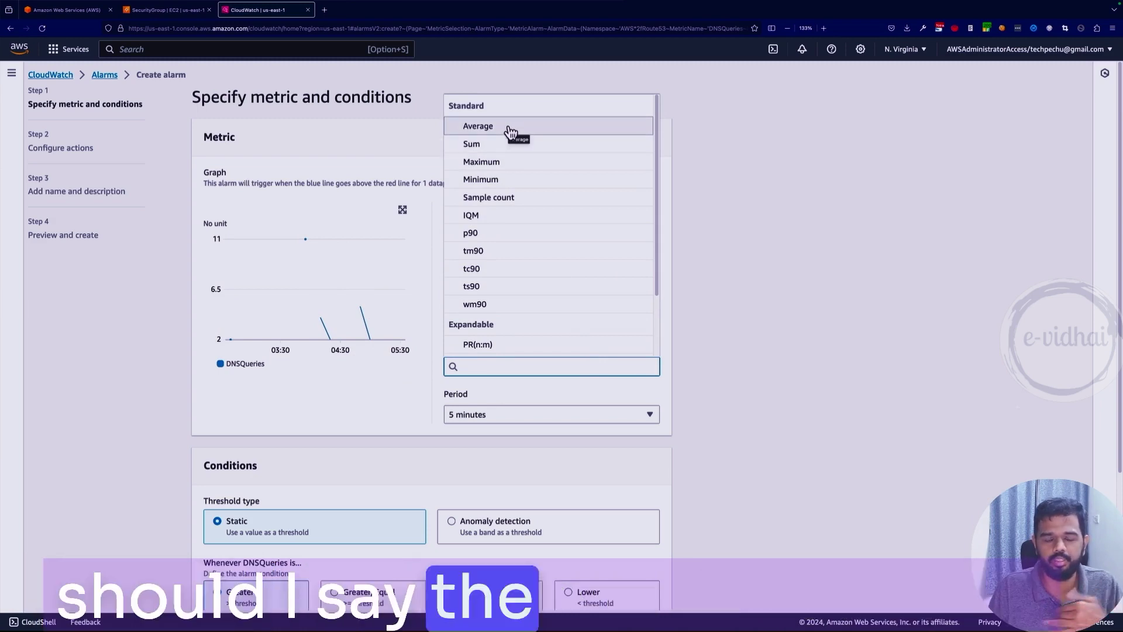
type("COUNT")
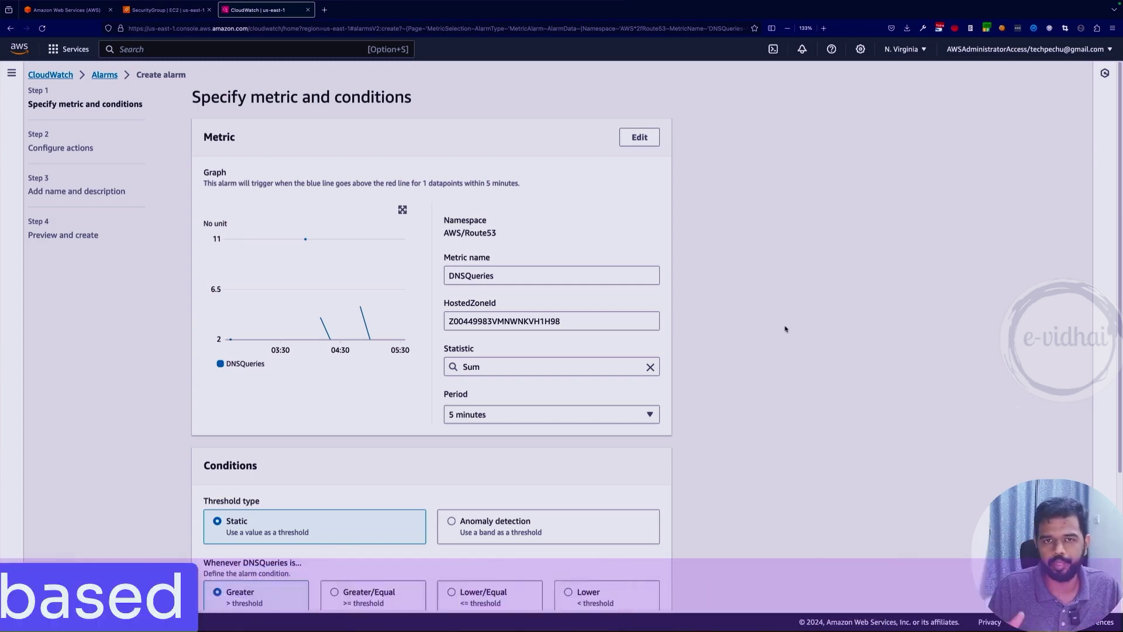
left_click(625, 362)
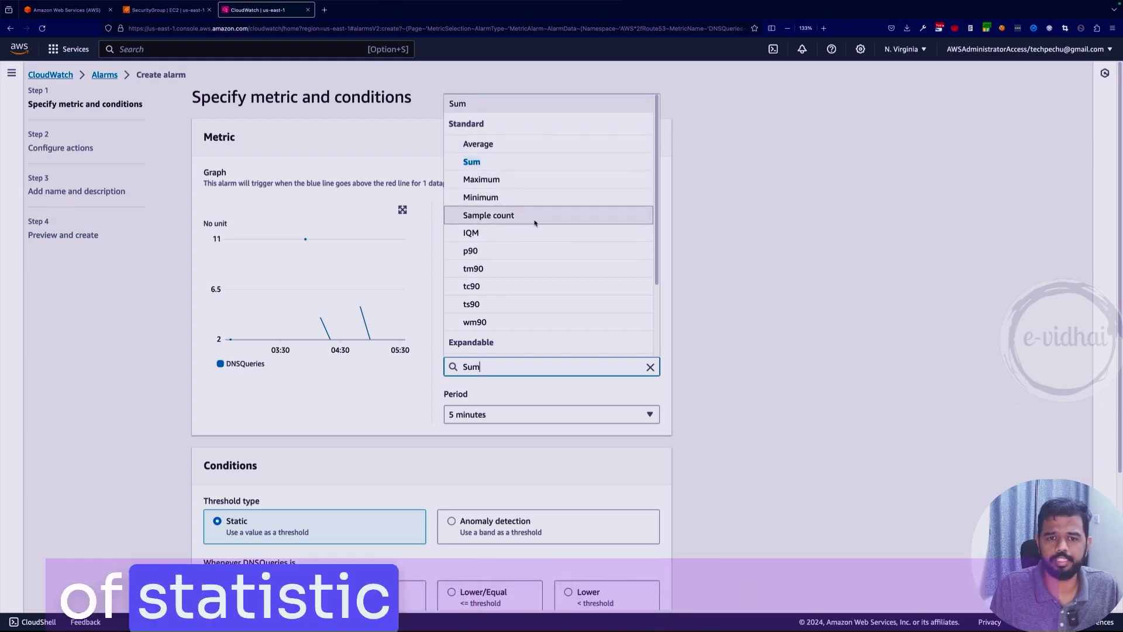
left_click(481, 180)
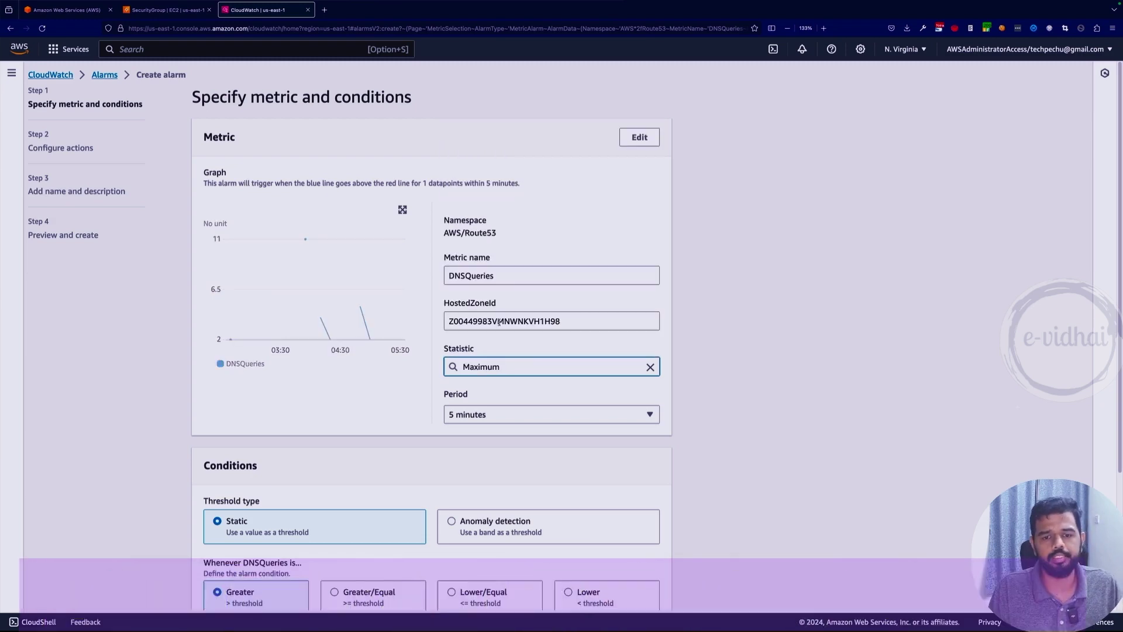
left_click(521, 367)
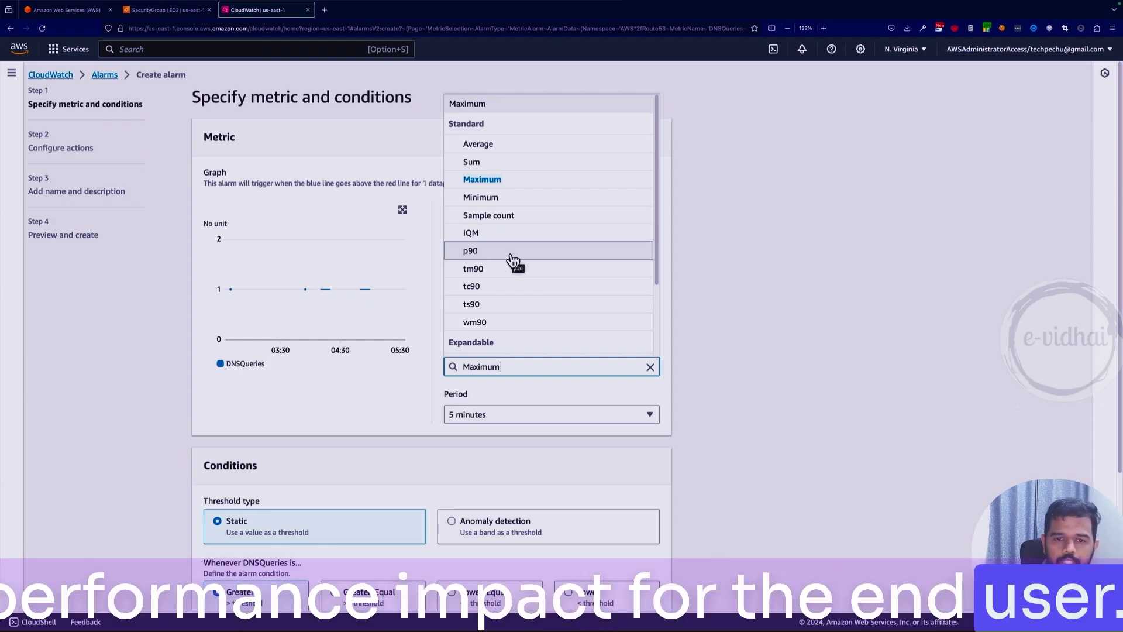
scroll(545, 269, "down", 1)
scroll(547, 268, "up", 1)
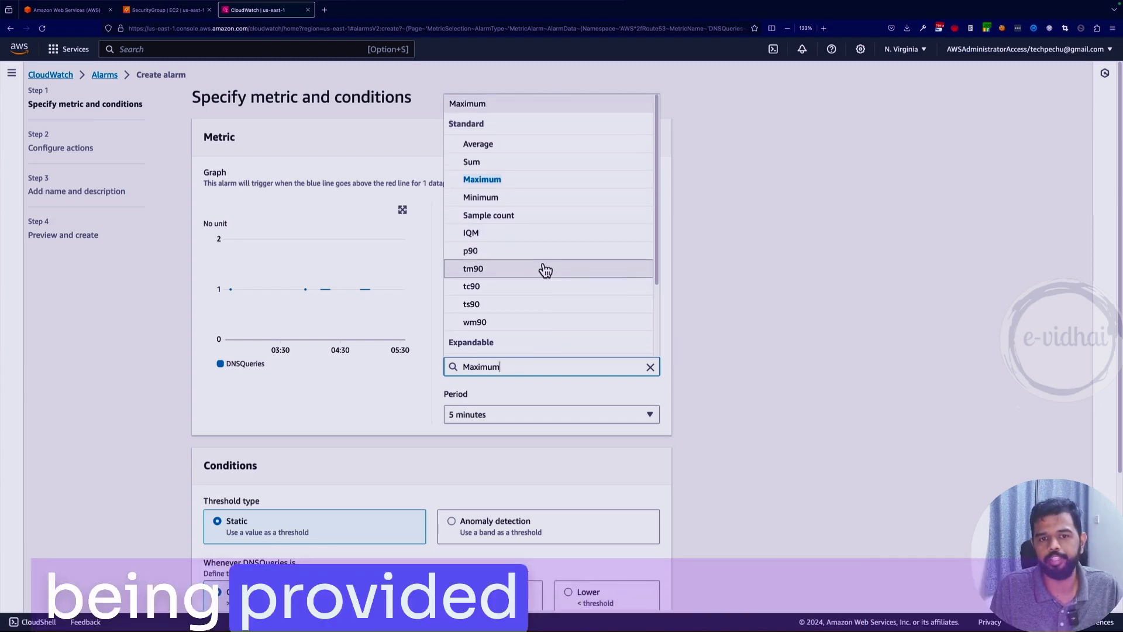
left_click(721, 256)
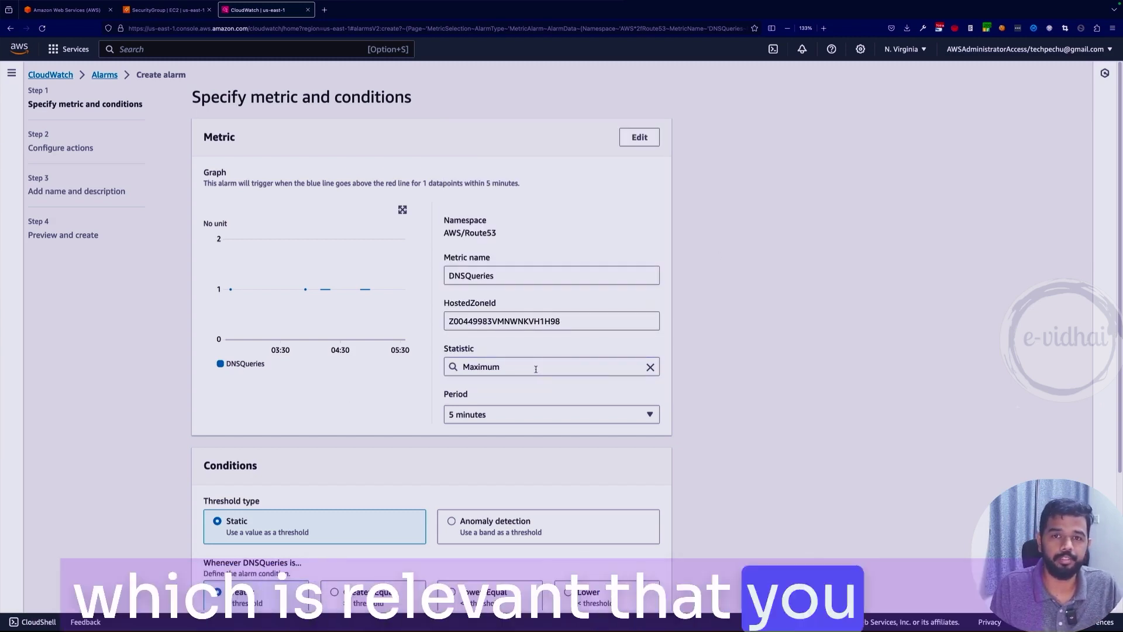
Step: Try a static threshold condition of Greater than 50 for DNSQueries and compare it with the metric graph
scroll(708, 376, "down", 1)
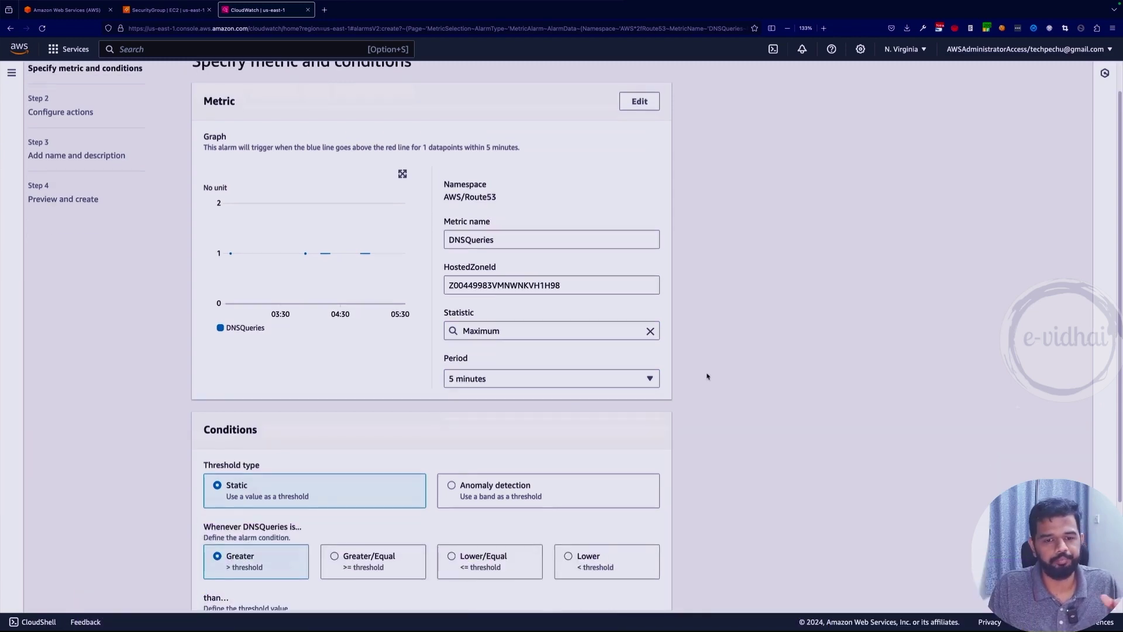
scroll(707, 376, "down", 3)
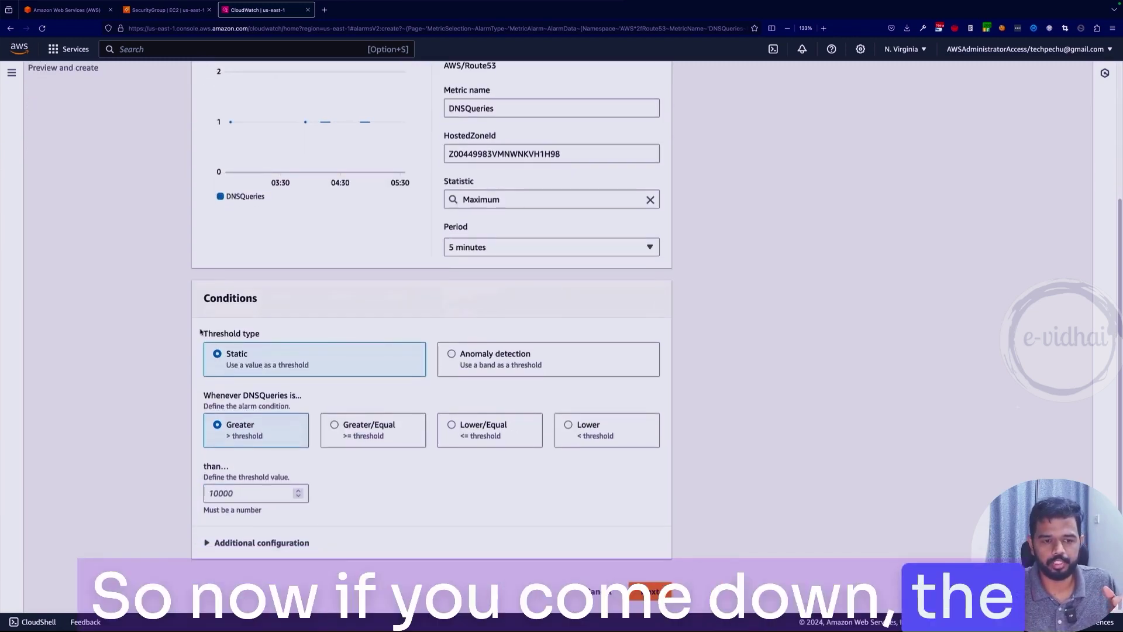
left_click_drag(200, 333, 261, 334)
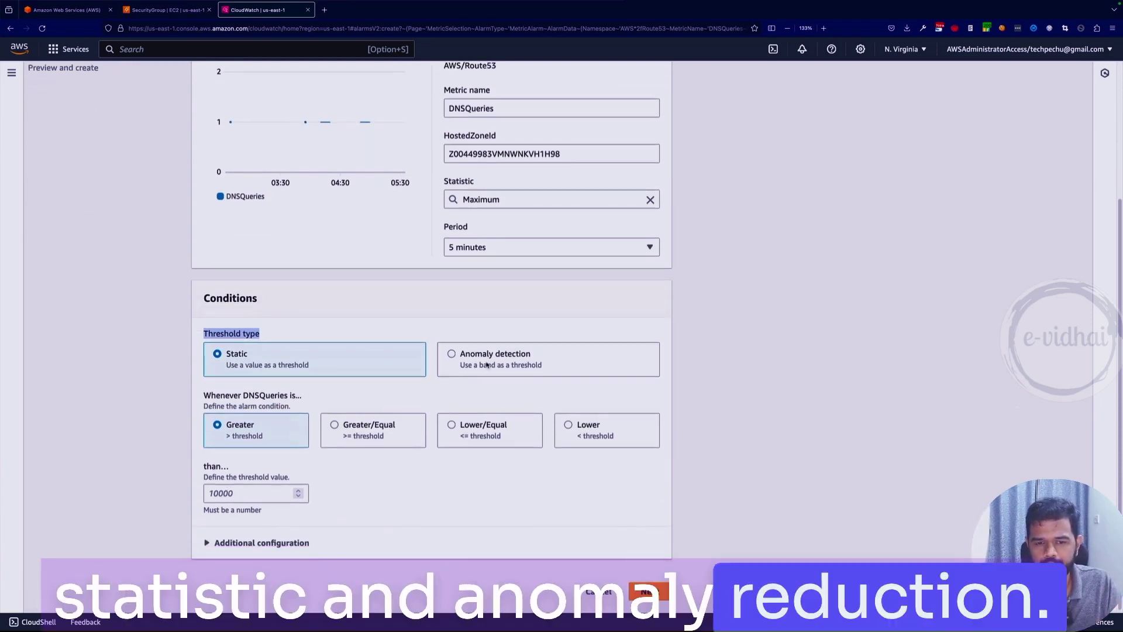
left_click(264, 359)
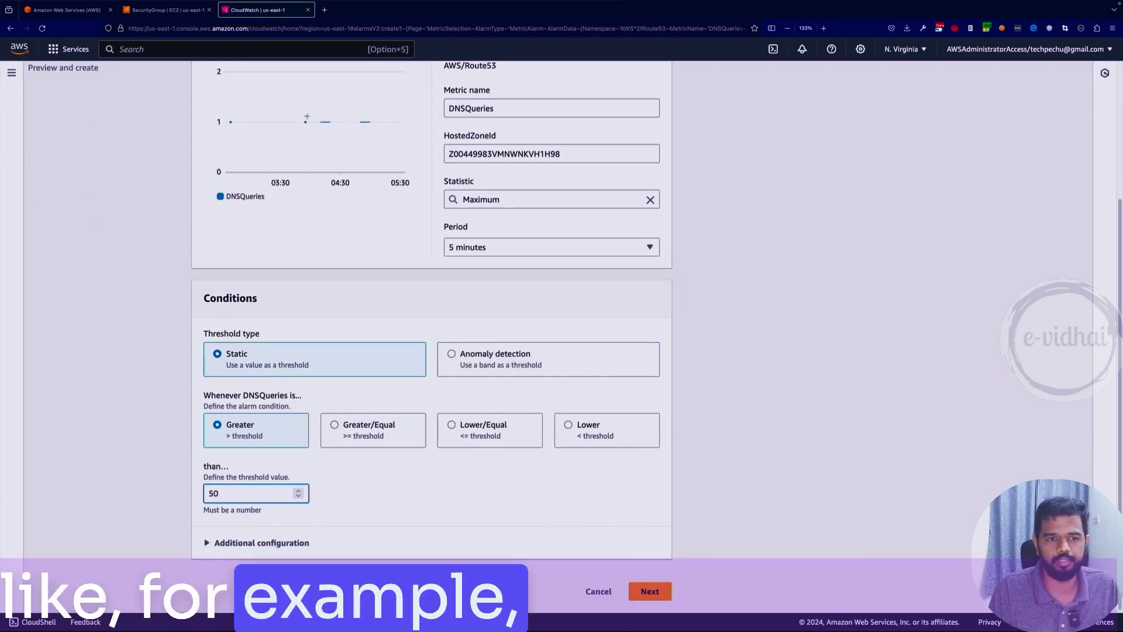
scroll(279, 214, "up", 3)
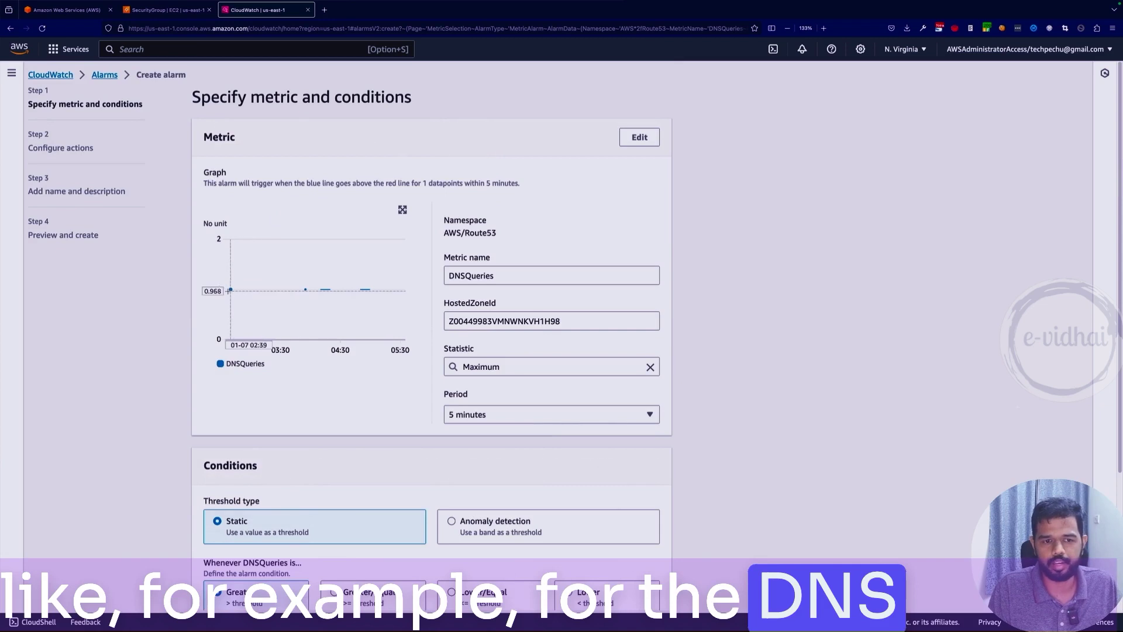
mouse_move(331, 269)
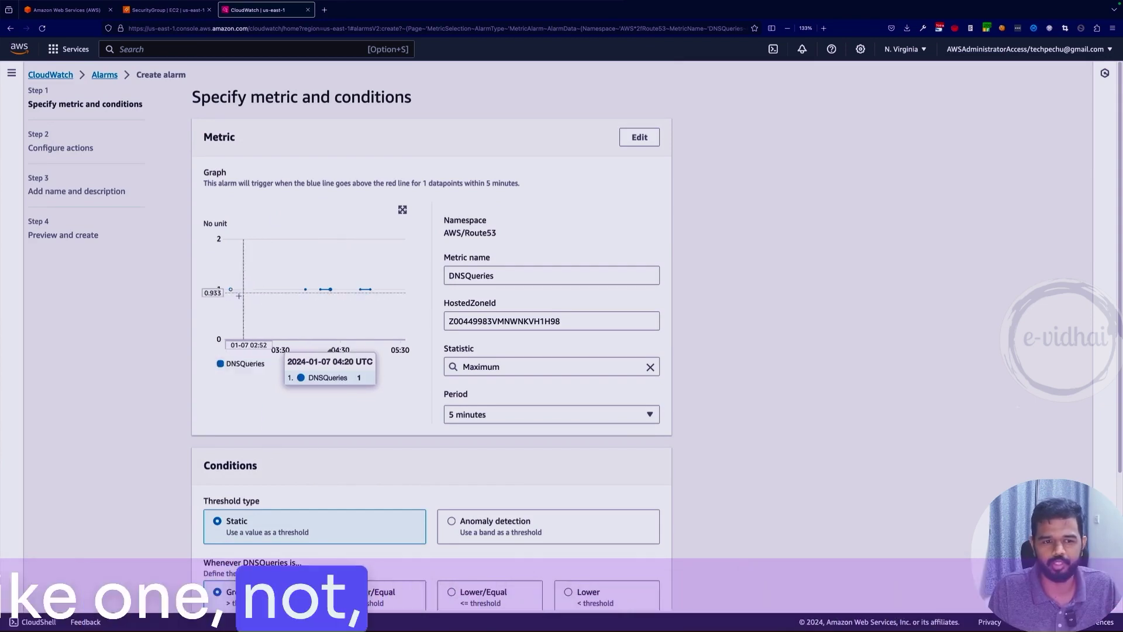
scroll(239, 310, "down", 3)
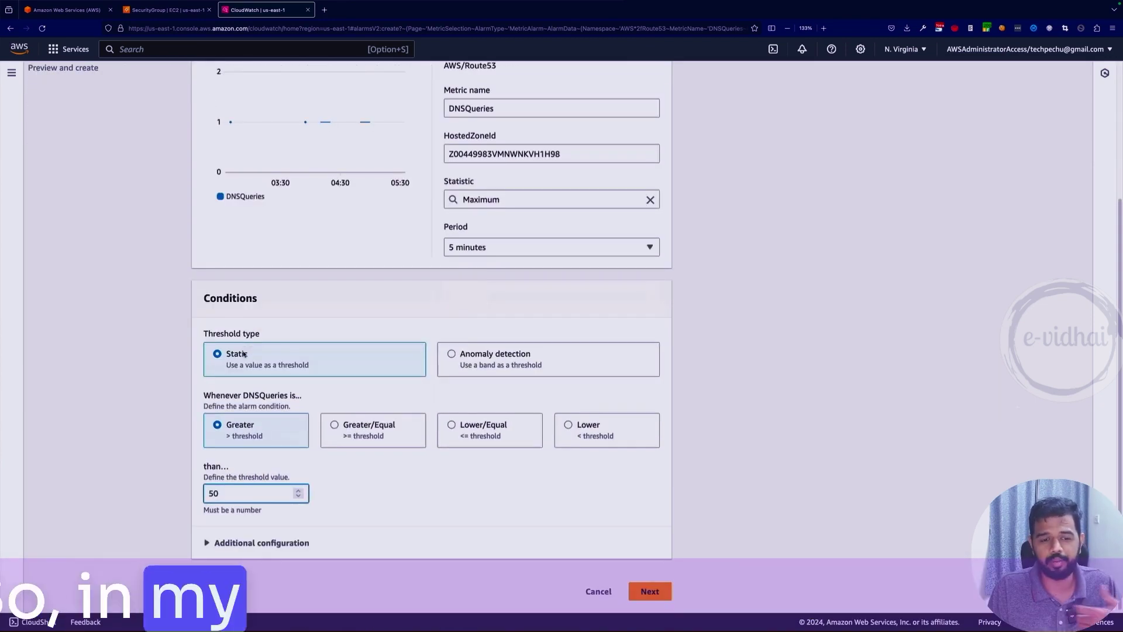
left_click_drag(225, 493, 193, 476)
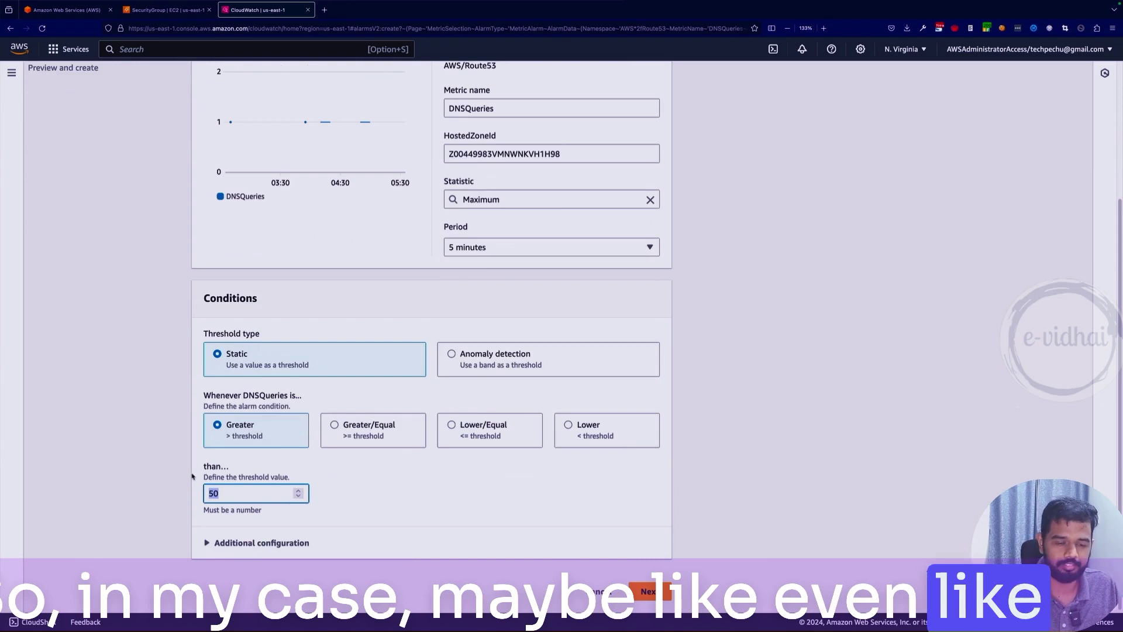
left_click(780, 301)
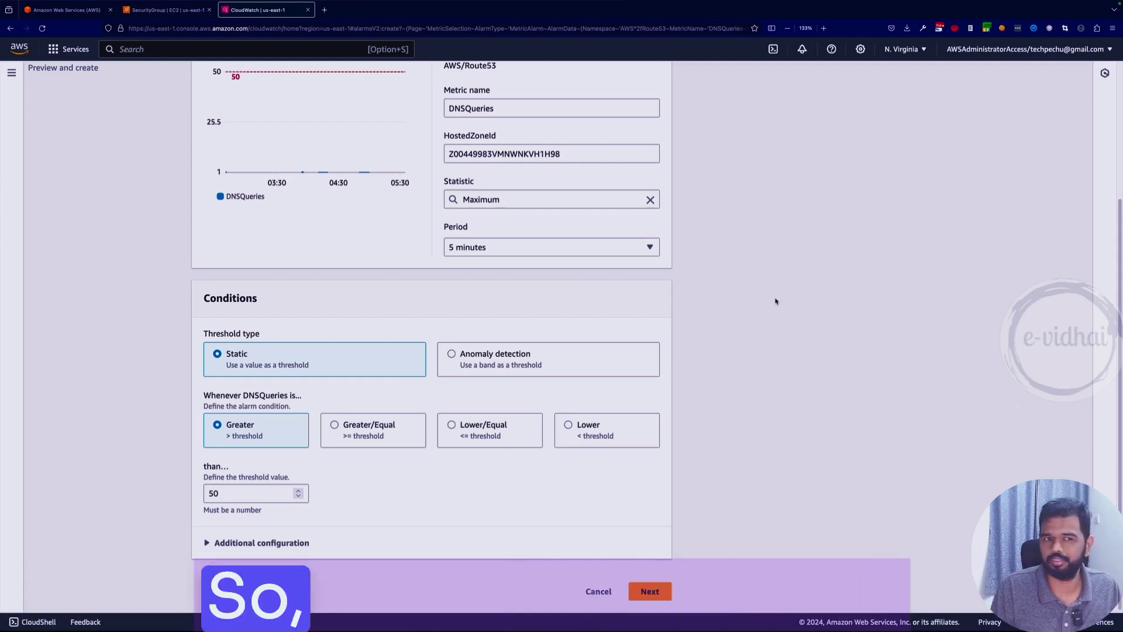
Step: Clear the threshold value, set the static condition to Greater than 50, and continue to configuring the alarm's actions
scroll(764, 297, "up", 2)
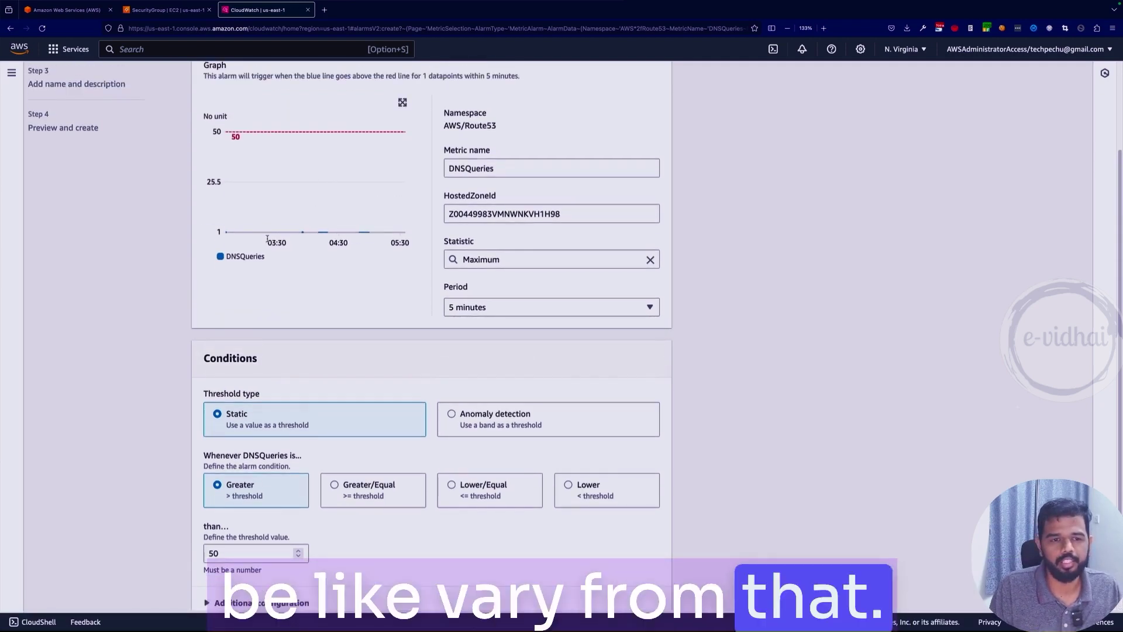
left_click(223, 551)
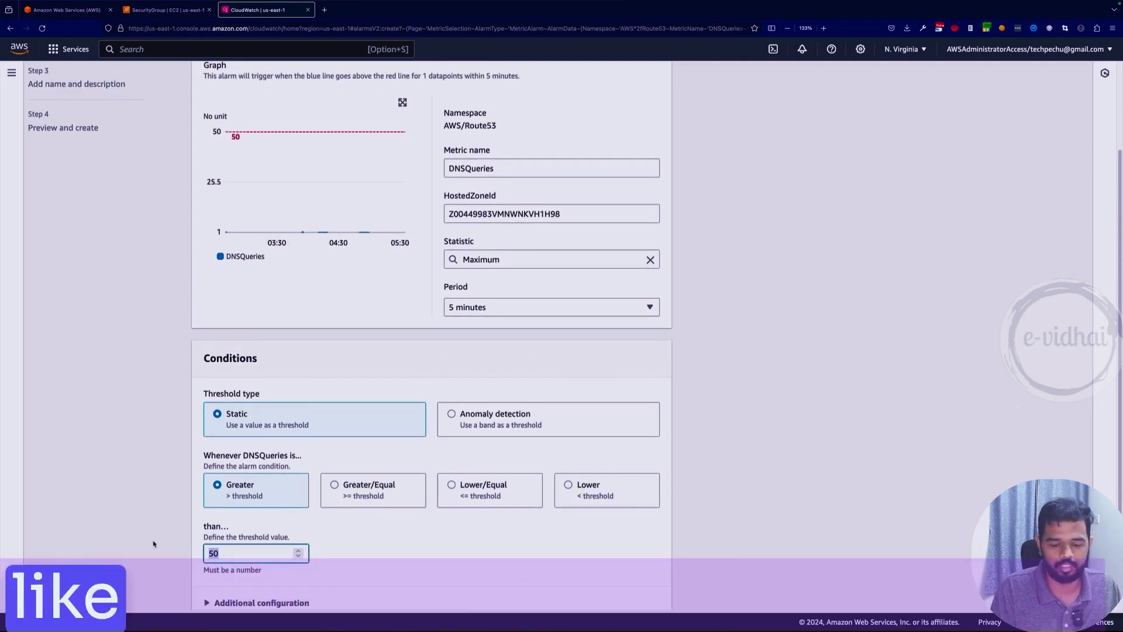
key("BackSpace")
key("BackSpace")
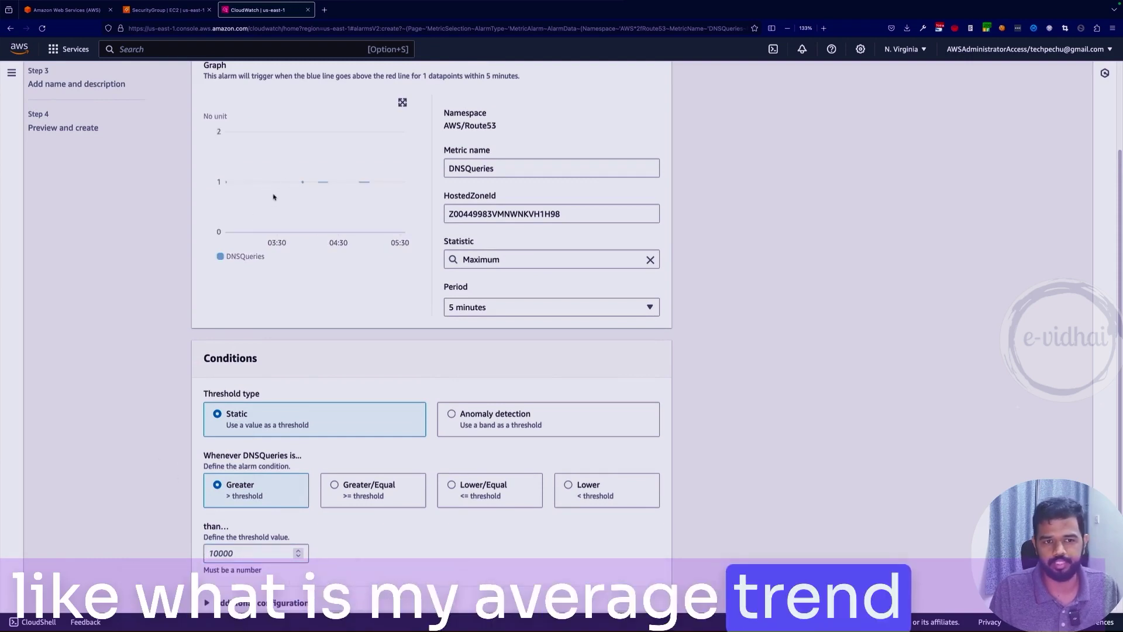
mouse_move(313, 182)
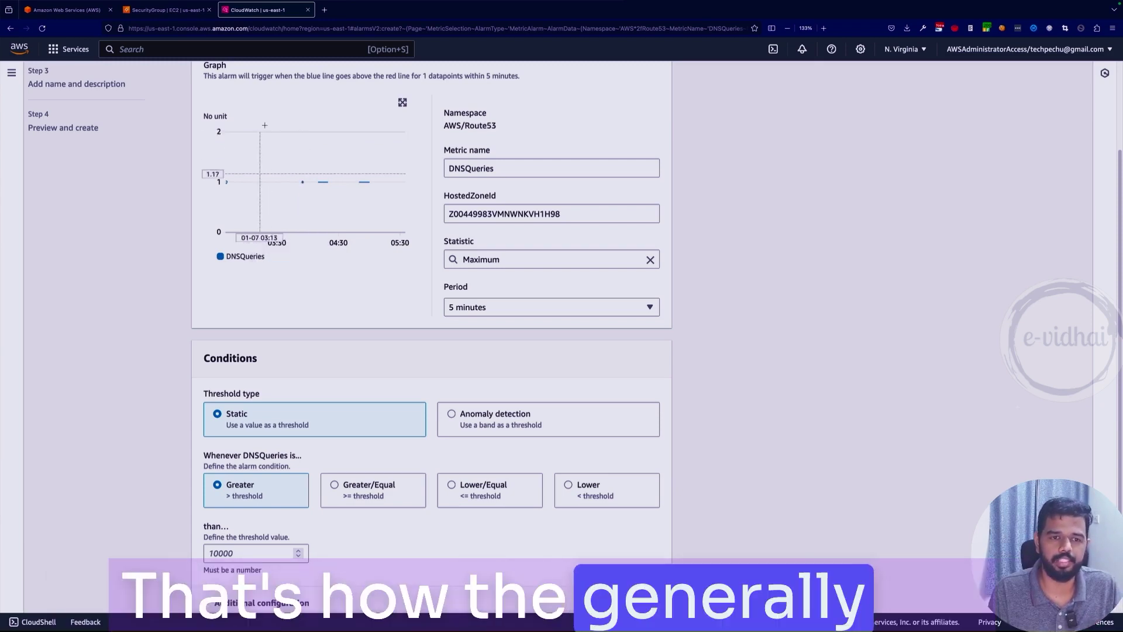
scroll(234, 352, "down", 2)
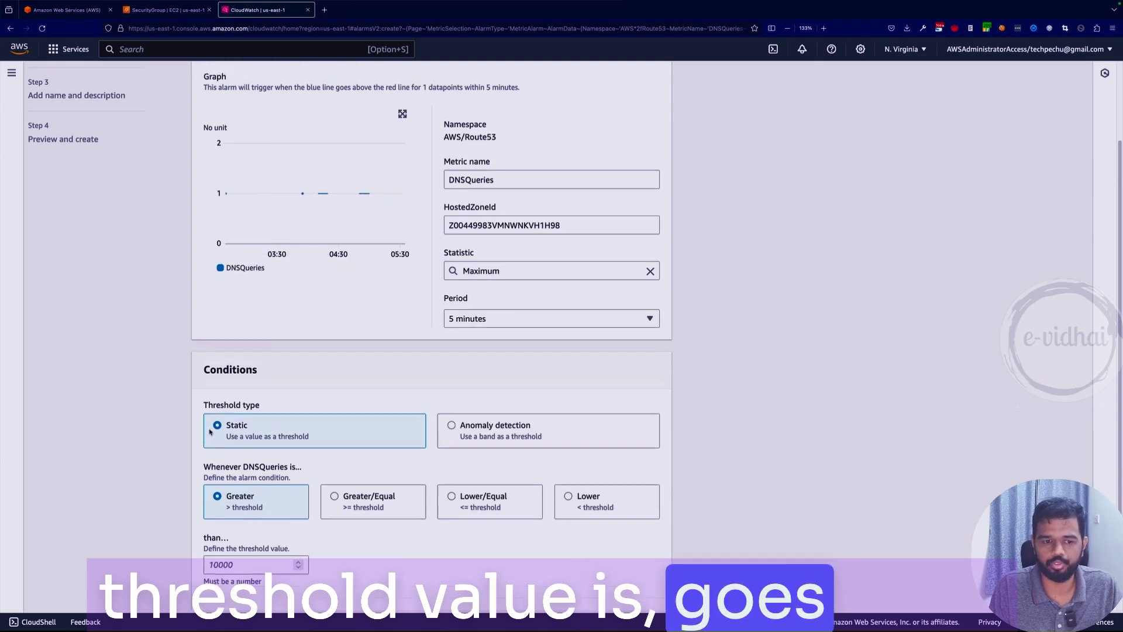
left_click(248, 493)
type("50")
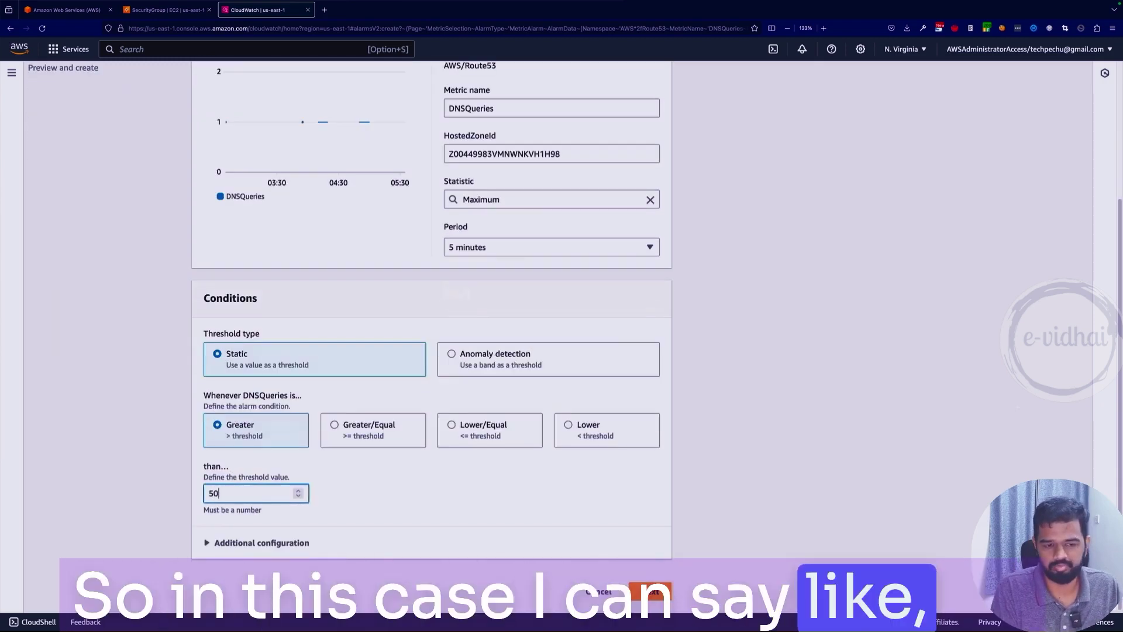
left_click(217, 425)
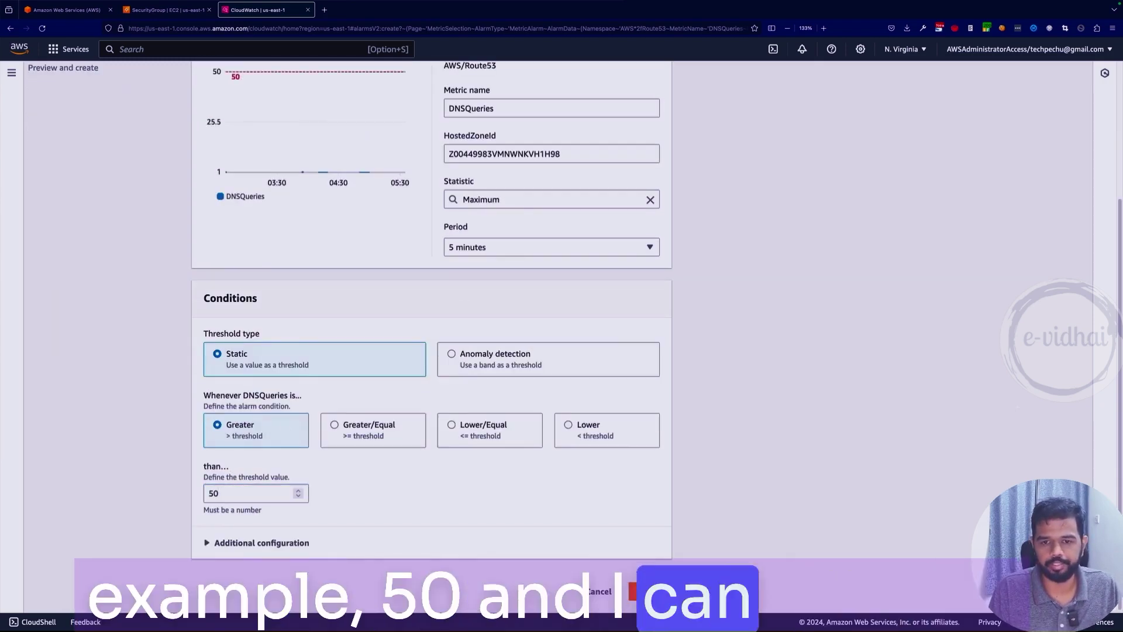
left_click(644, 592)
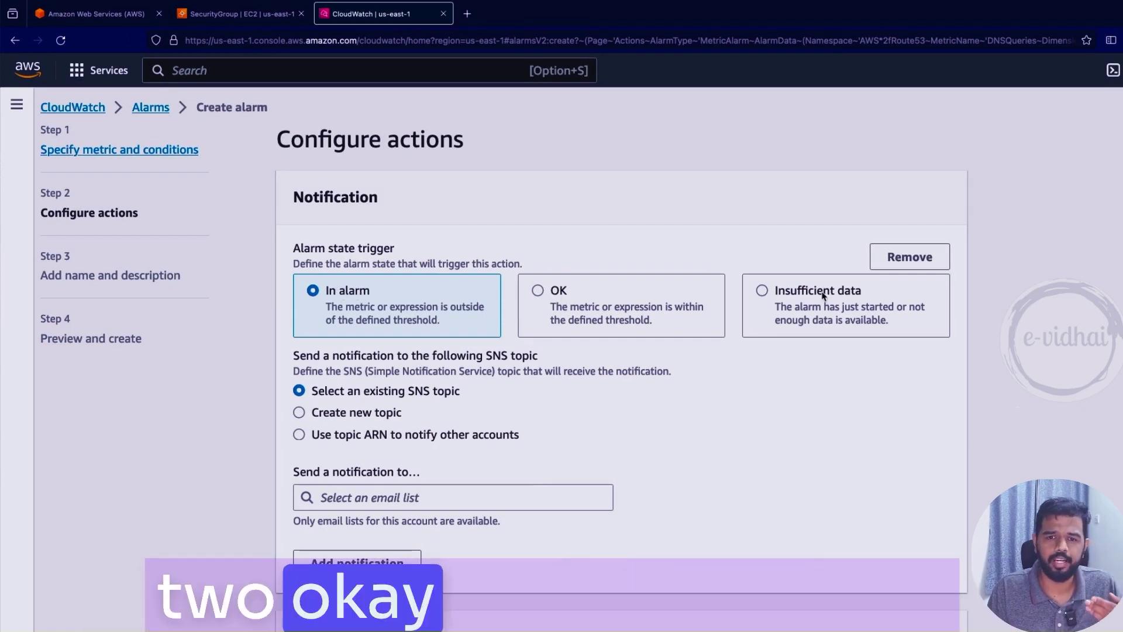
Step: Revisit the metric and conditions, return to the action settings, and try Insufficient data as the alarm state trigger
scroll(767, 529, "down", 5)
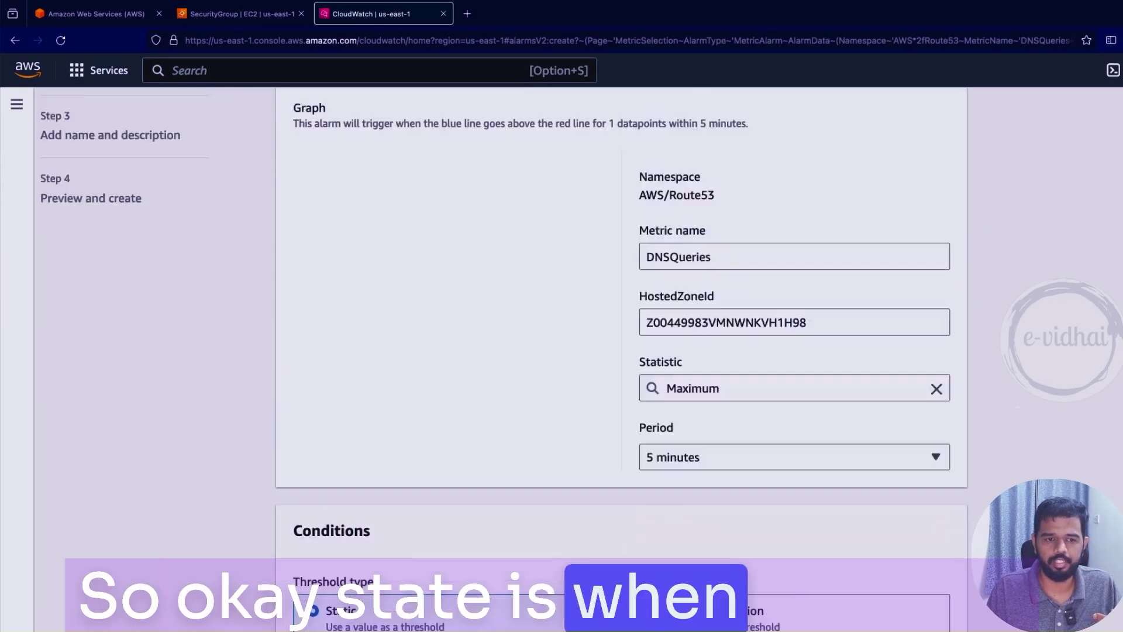
scroll(409, 383, "down", 2)
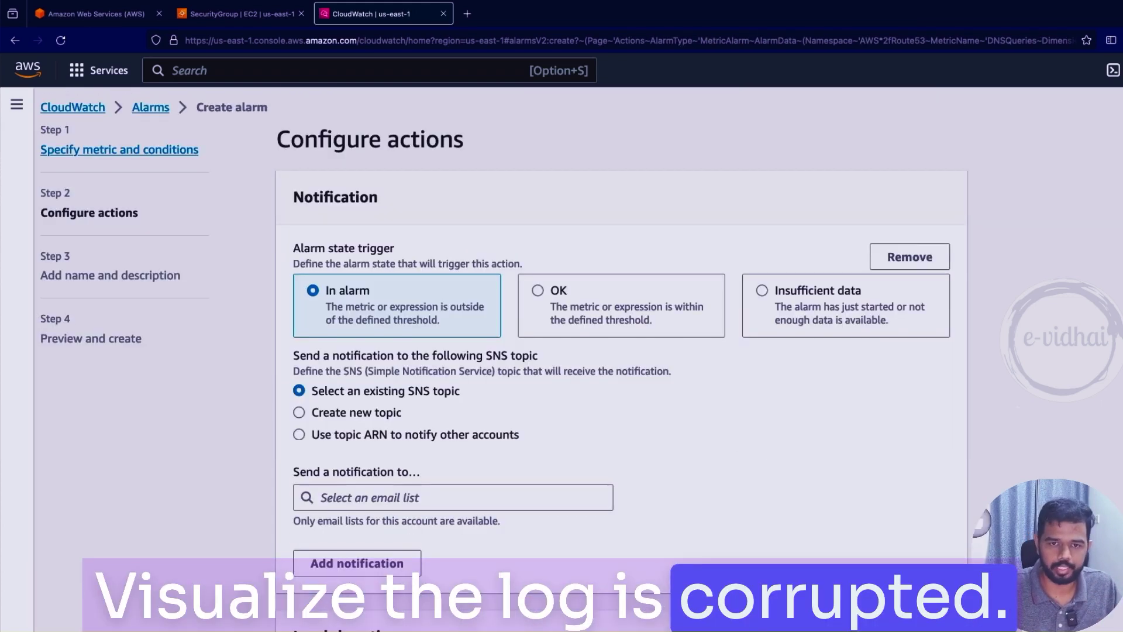
left_click_drag(872, 297, 781, 290)
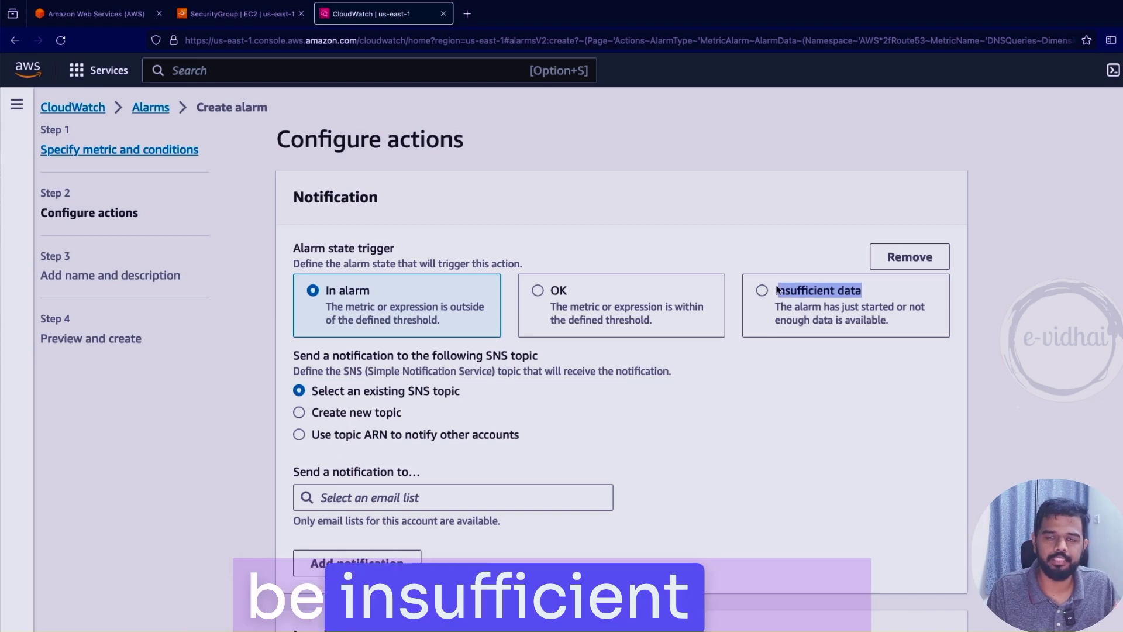
left_click(777, 290)
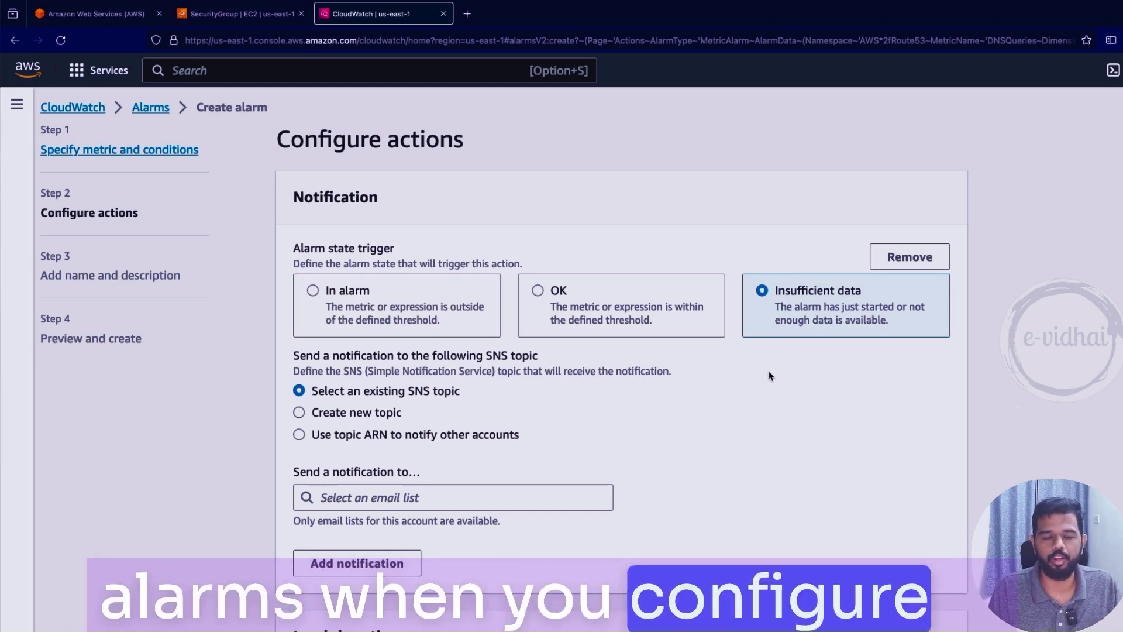
Step: Set the alarm state trigger to In alarm and send its notification to the existing SNS topic test
left_click(351, 290)
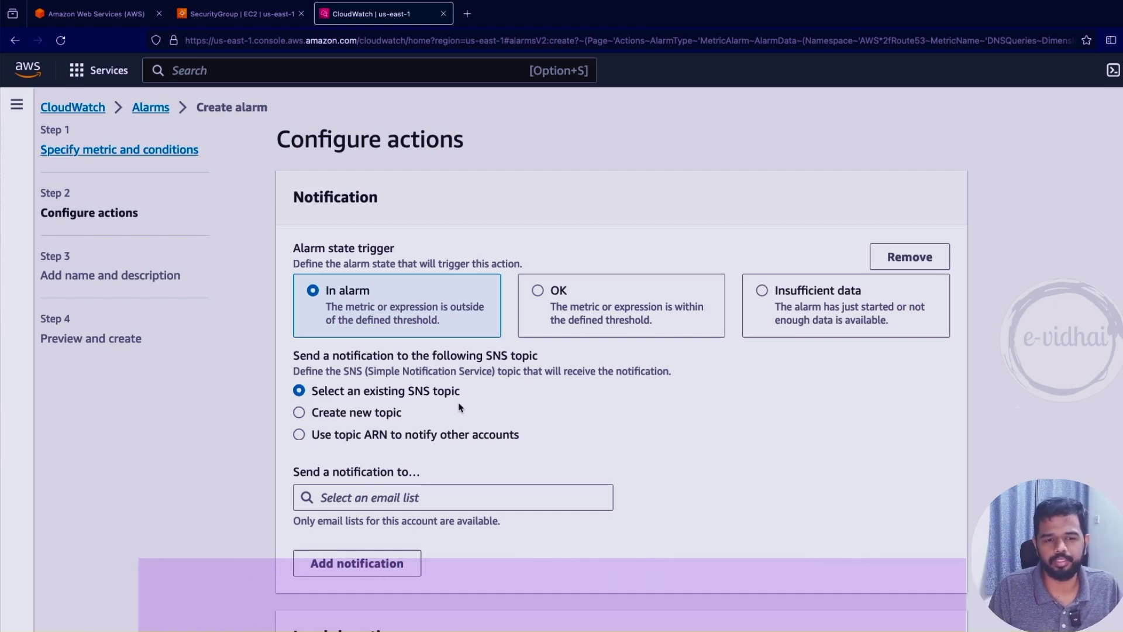
left_click(430, 498)
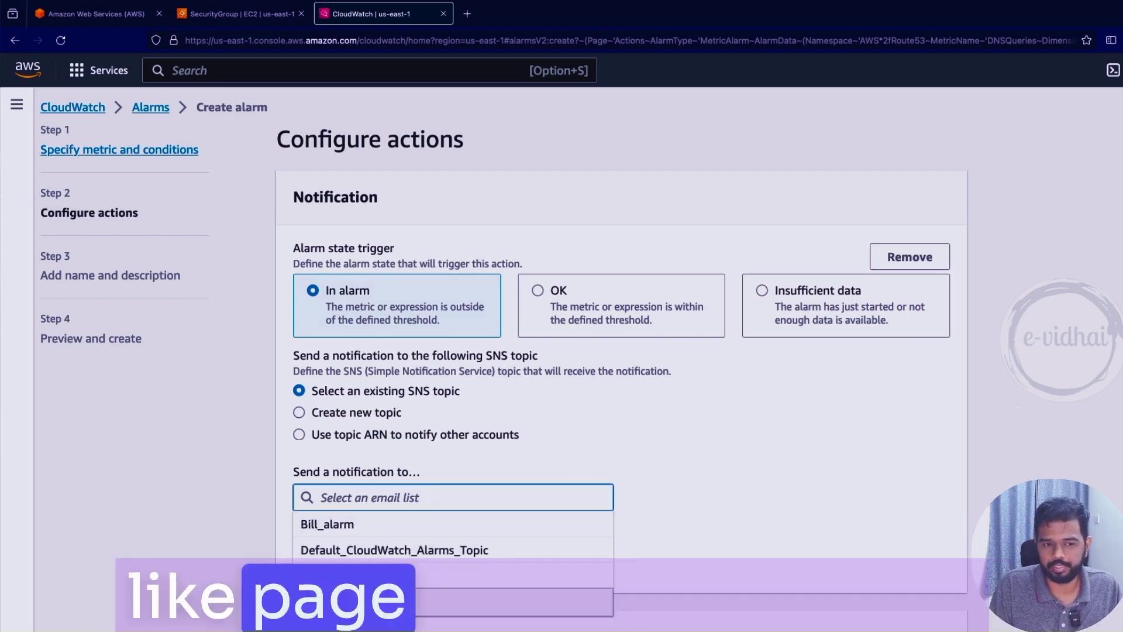
left_click(456, 600)
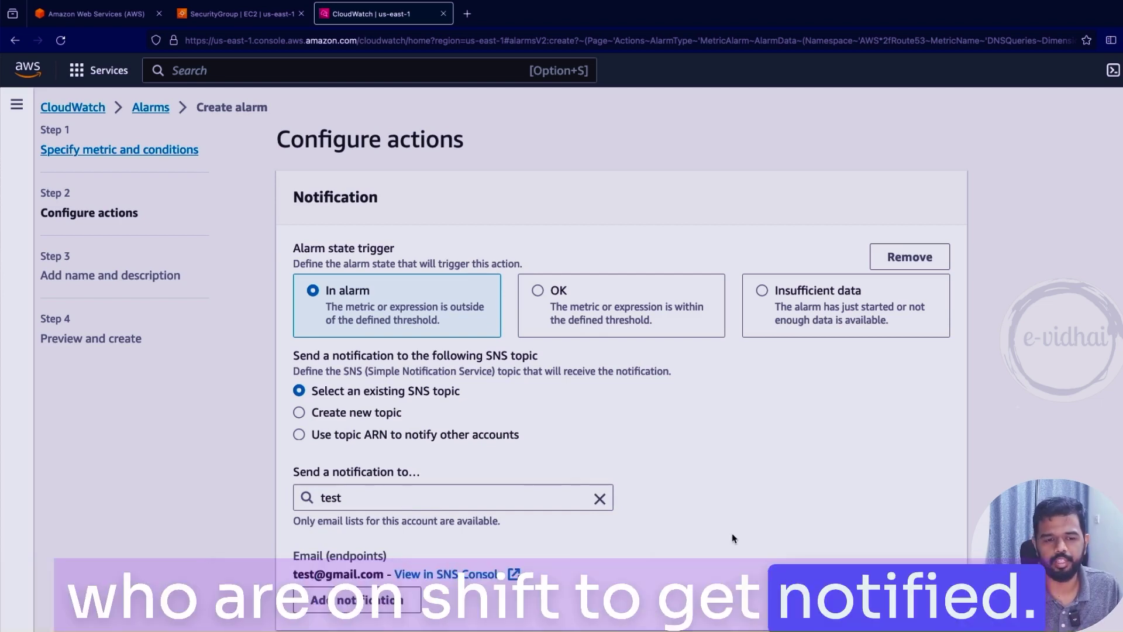
Step: Review the Lambda, Auto Scaling, EC2 and Systems Manager actions available for the alarm
scroll(729, 535, "down", 3)
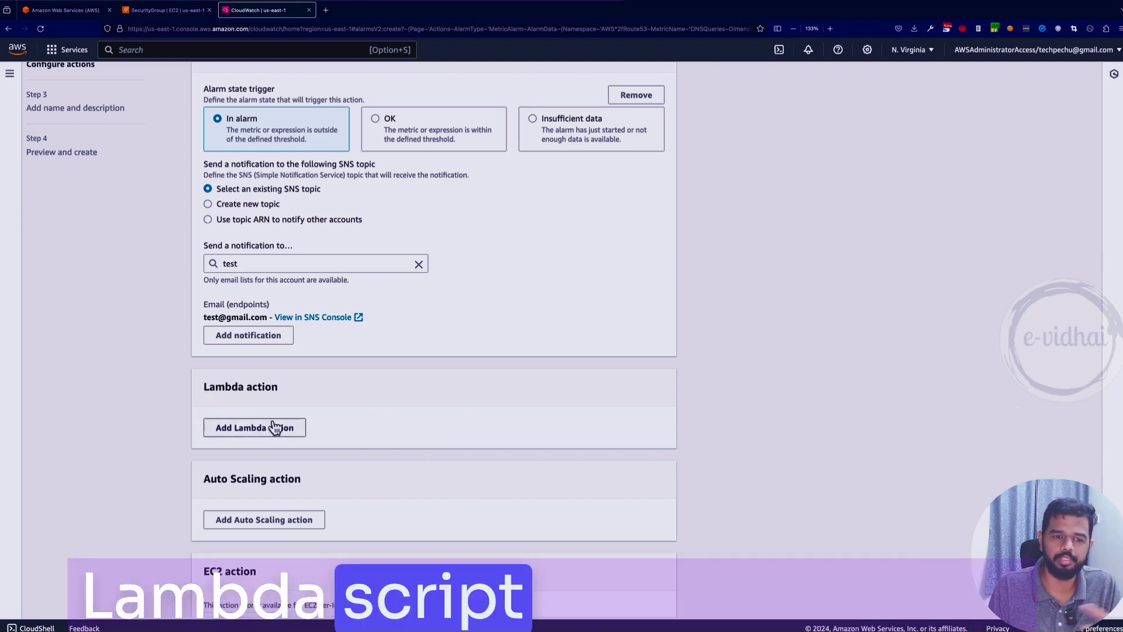
scroll(329, 445, "up", 1)
scroll(331, 454, "down", 5)
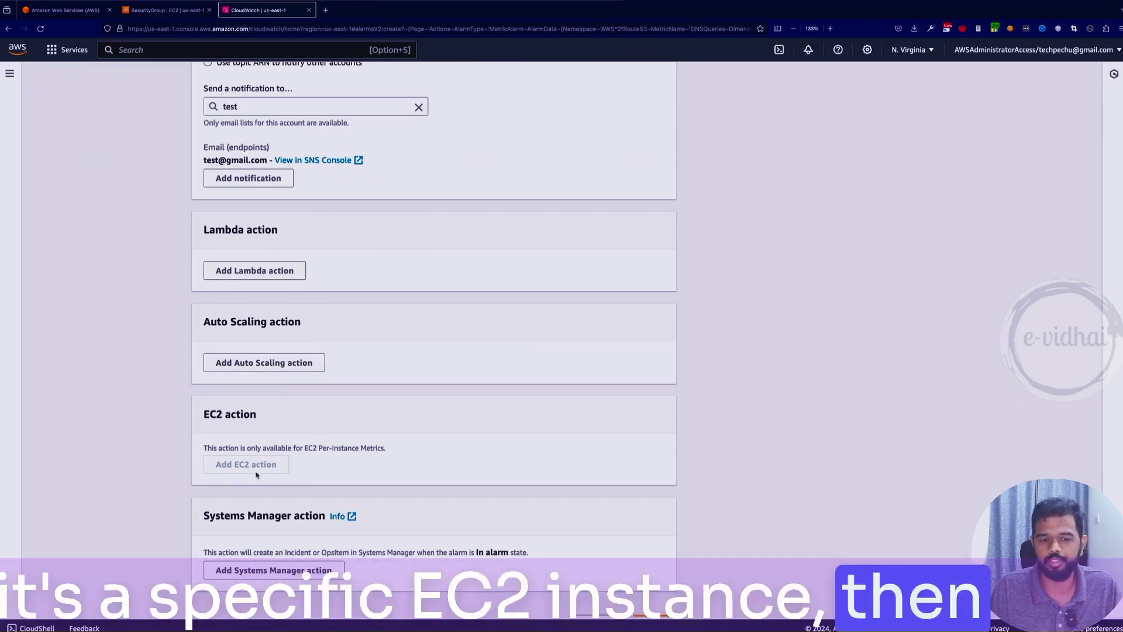
scroll(351, 480, "up", 2)
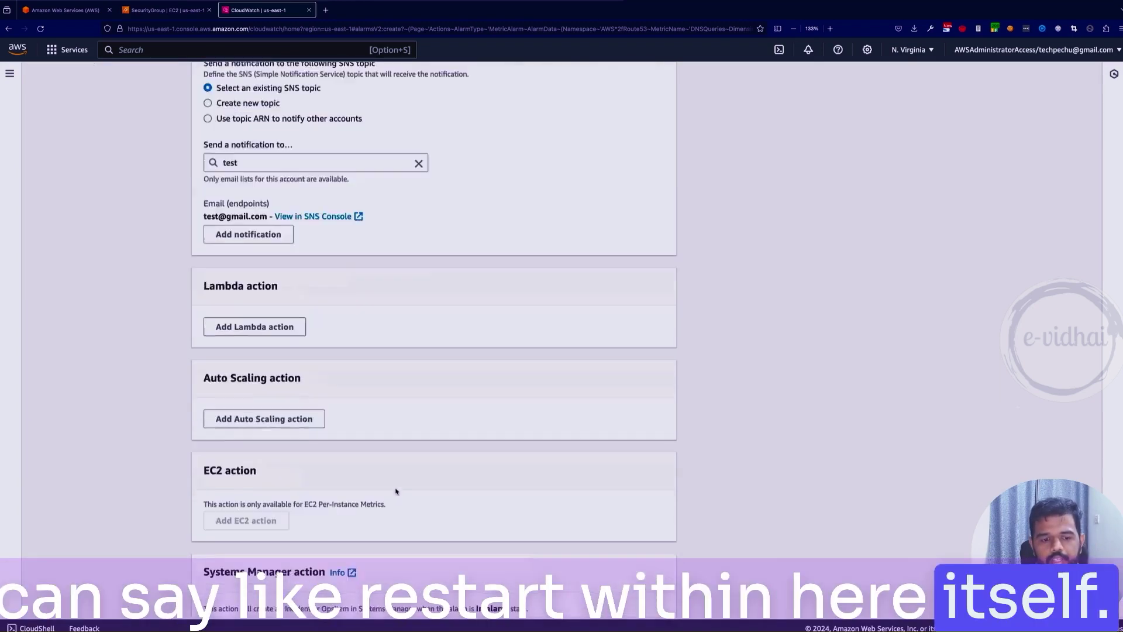
scroll(396, 494, "down", 3)
scroll(397, 488, "up", 8)
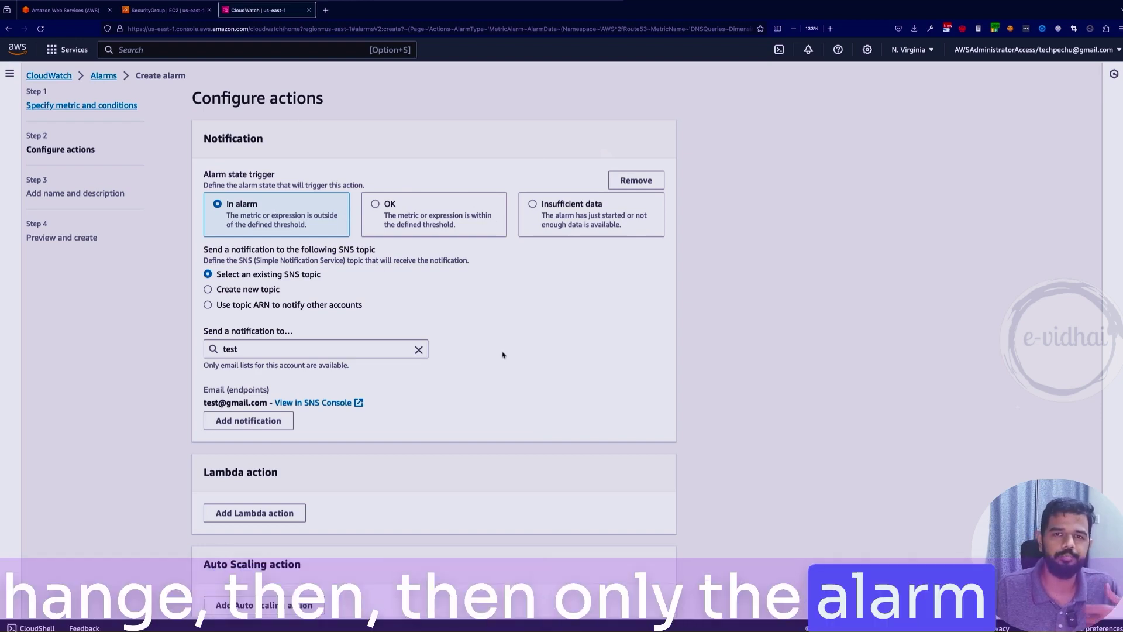
Step: Accept the configured alarm actions, continue to the name and description stage, and name the alarm dem
scroll(502, 355, "down", 5)
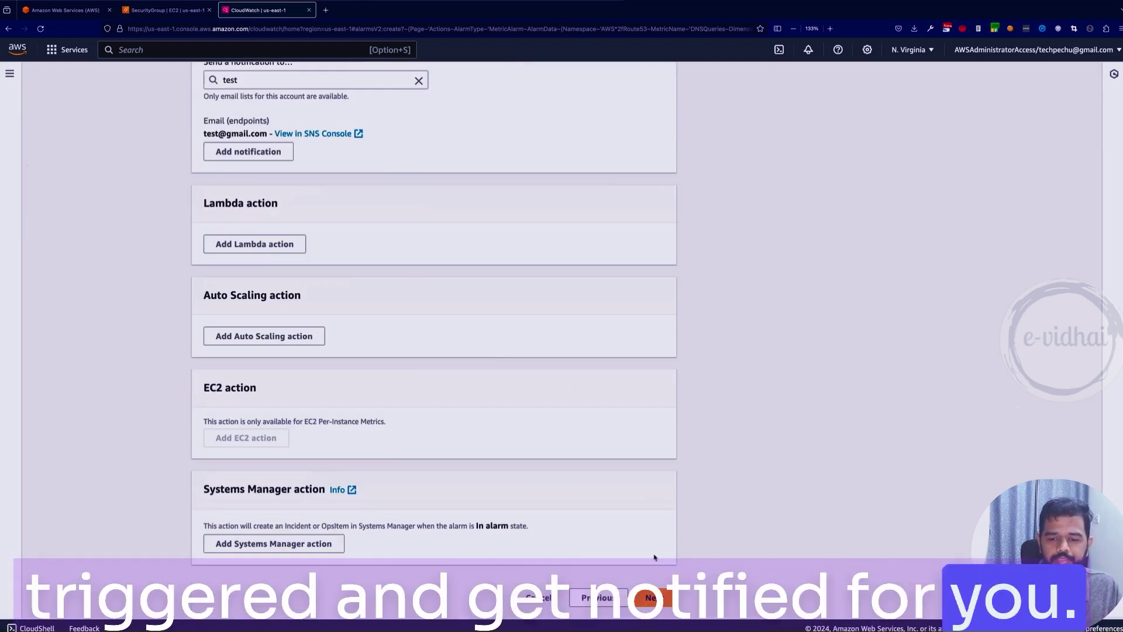
left_click(655, 597)
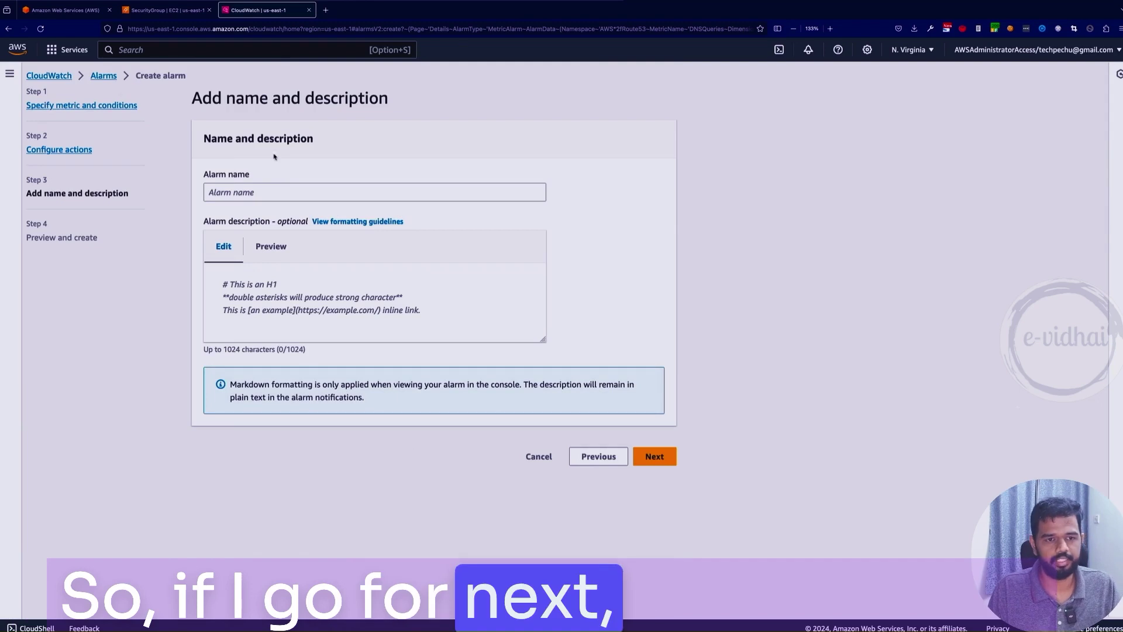
left_click(261, 192)
type("dem")
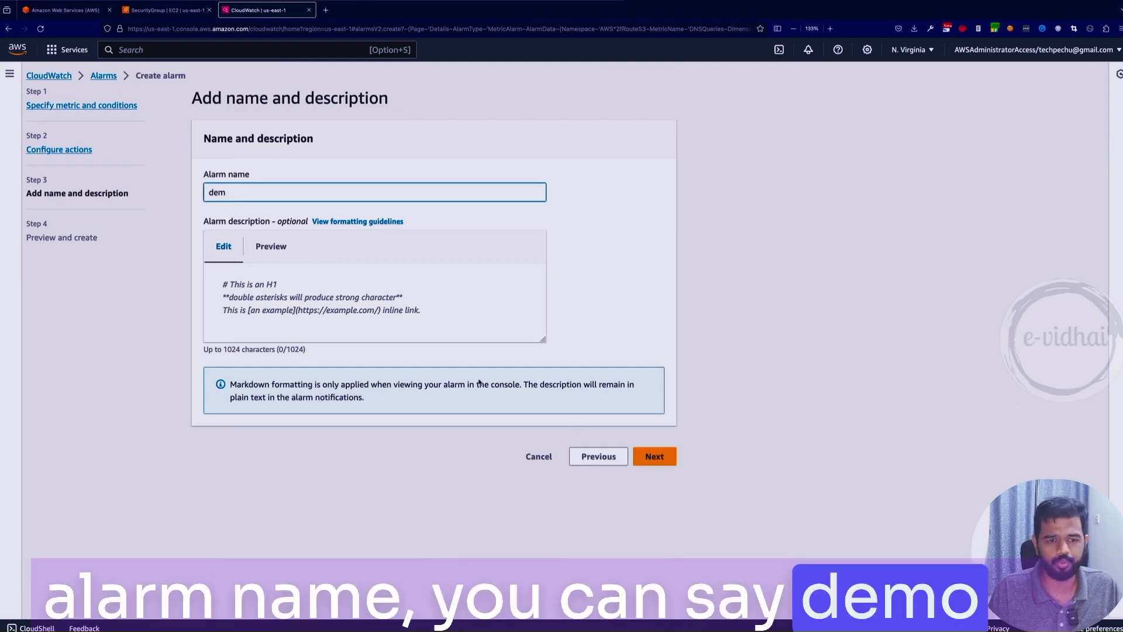
Step: Enter "This is test" as the alarm description and continue to the preview to review the alarm's settings
left_click(222, 285)
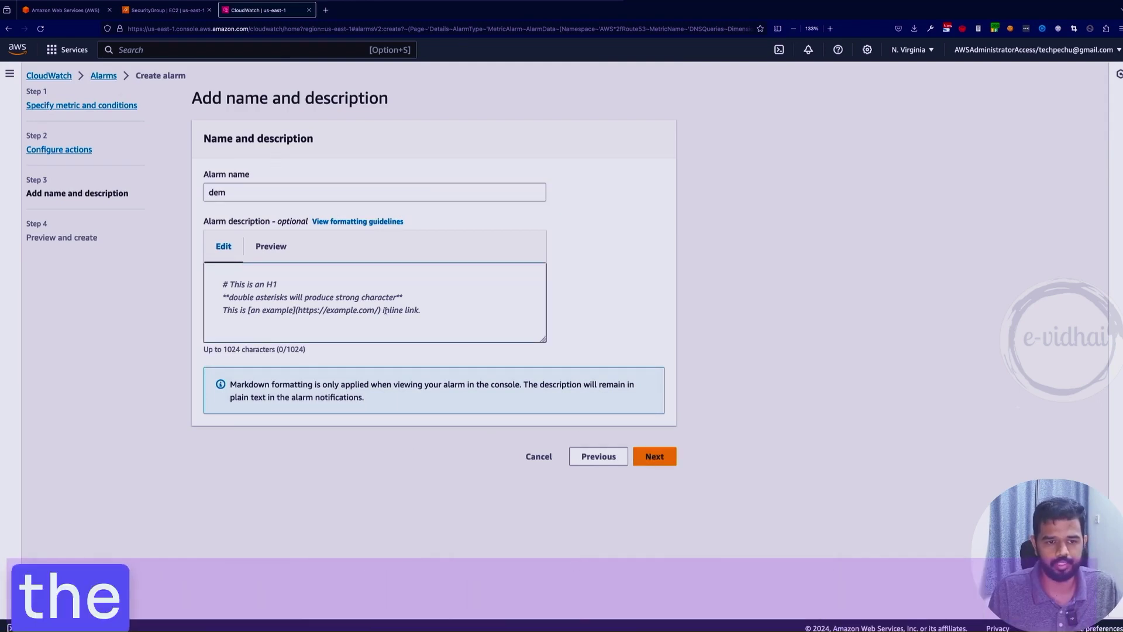
type("This is test")
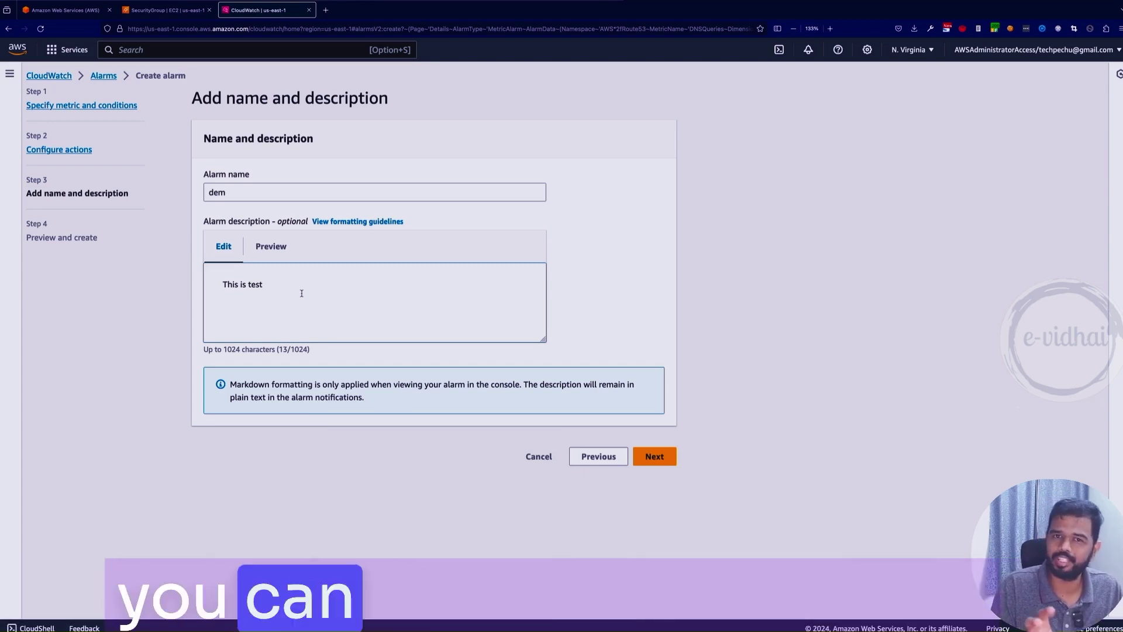
left_click(655, 457)
scroll(345, 401, "down", 7)
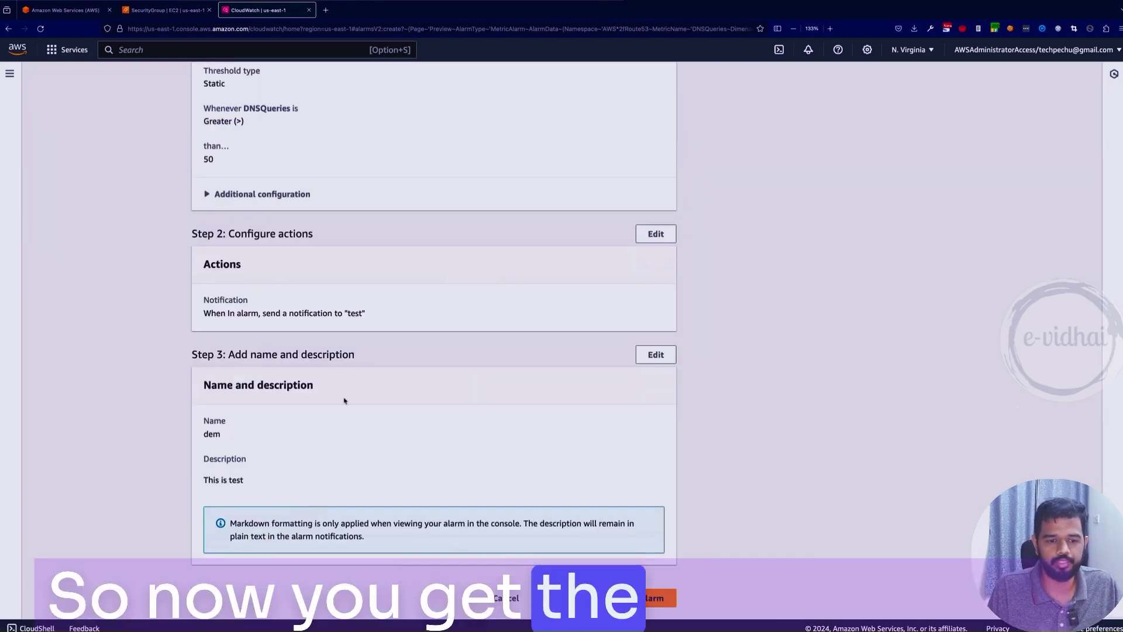